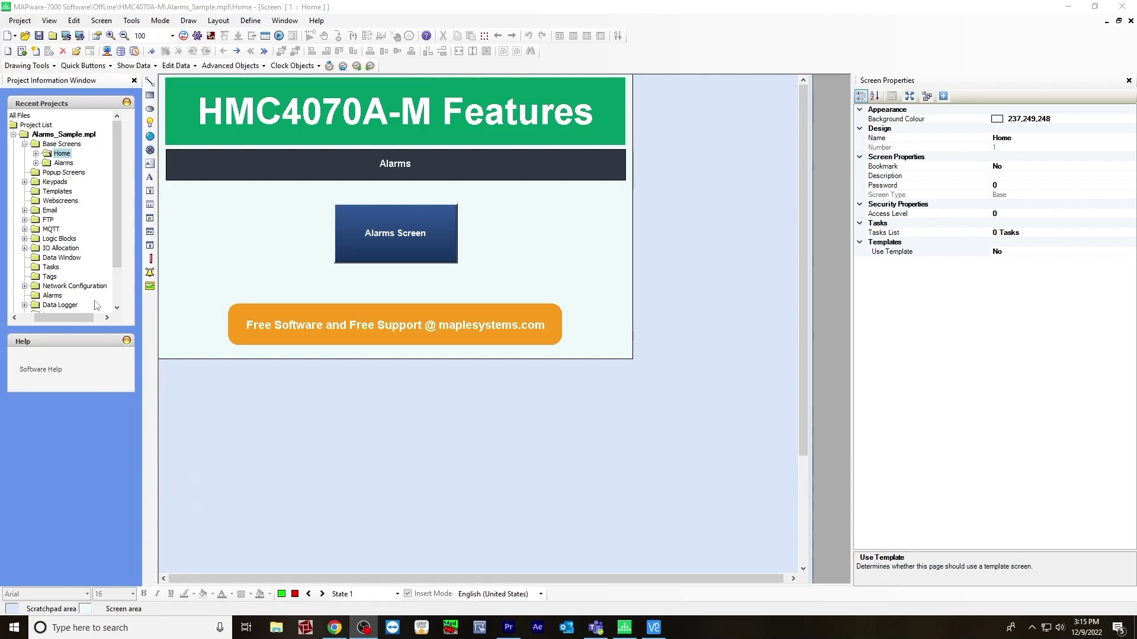
# Step: Open the project's tag list and filter it to hide the system tags
pyautogui.doubleClick(49, 277)
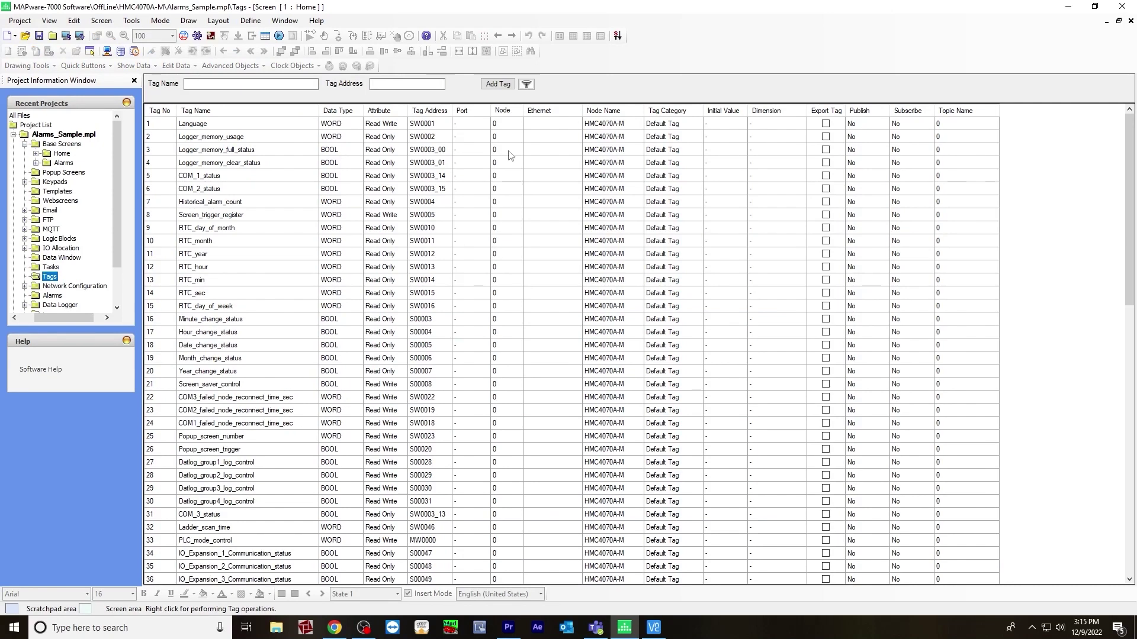
pyautogui.click(526, 84)
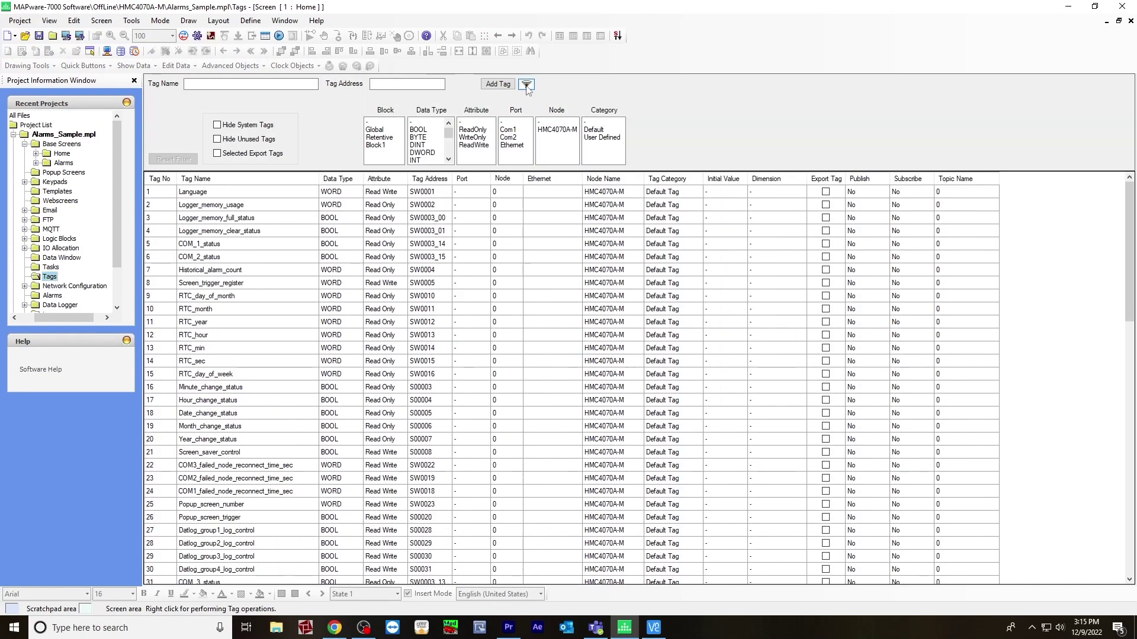
pyautogui.click(217, 125)
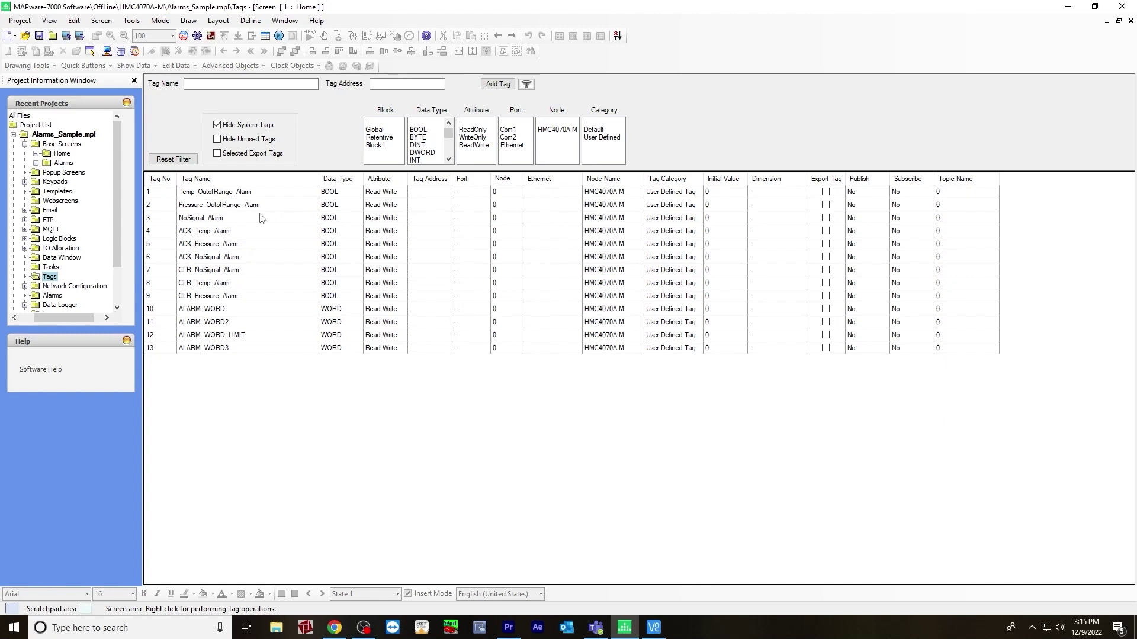
# Step: Review the user-defined tags for alarm triggers, acknowledgement, clearing and alarm words
pyautogui.click(284, 195)
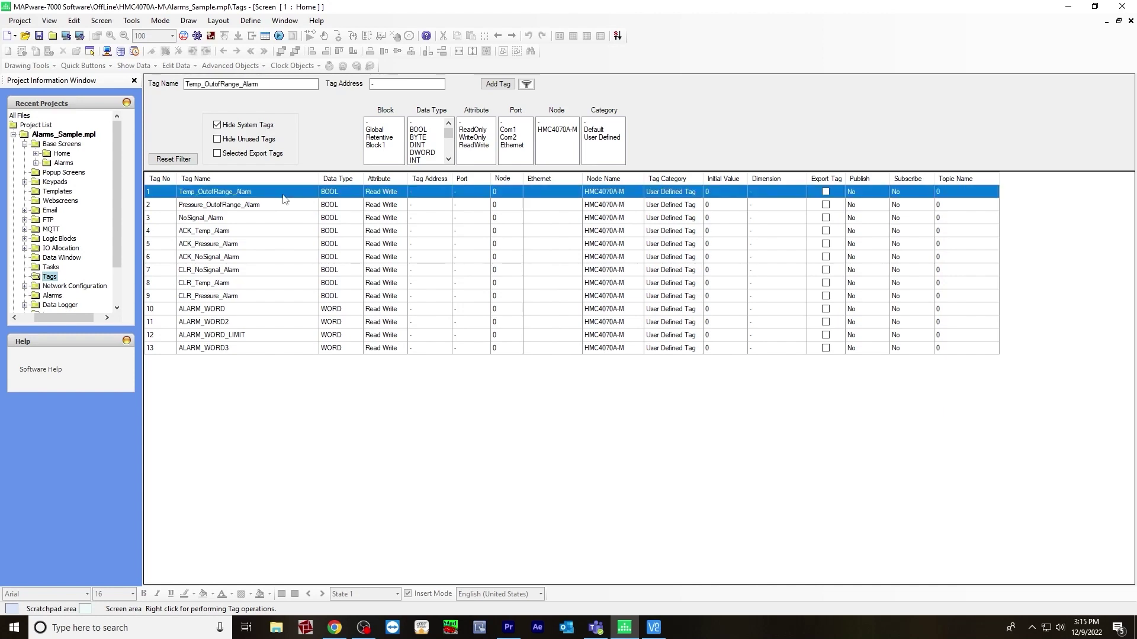
pyautogui.click(273, 207)
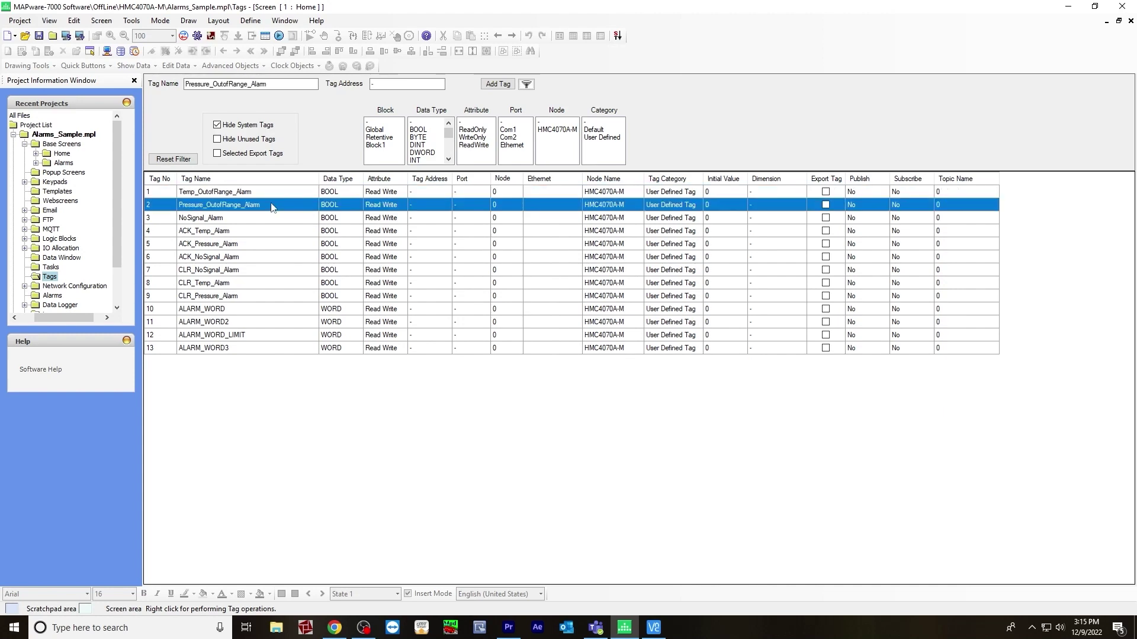
pyautogui.click(274, 220)
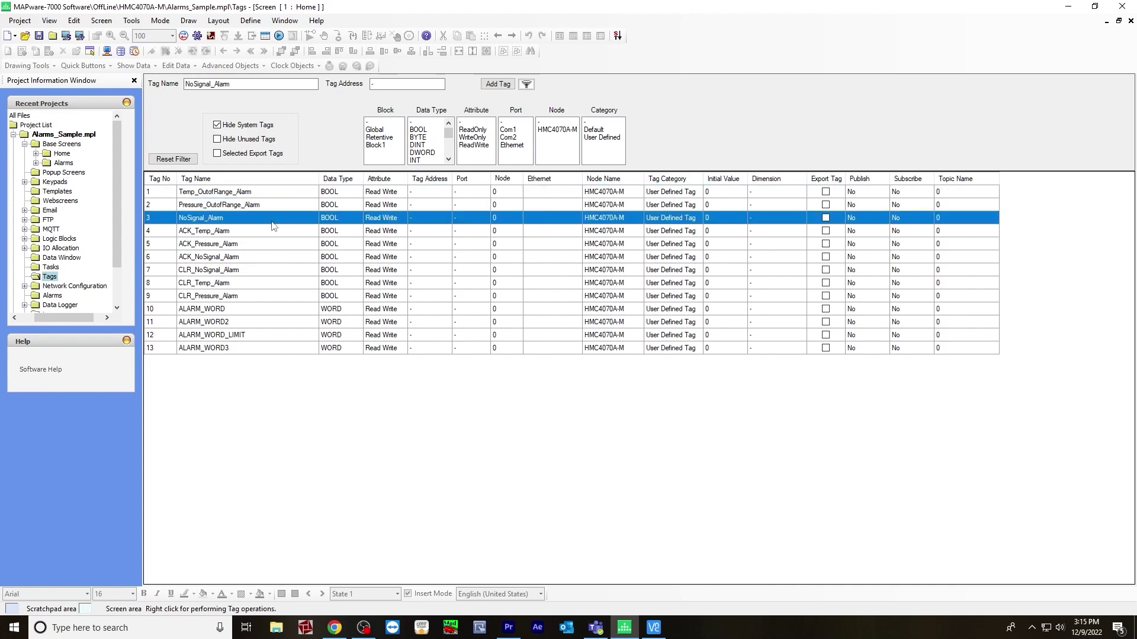
pyautogui.click(241, 233)
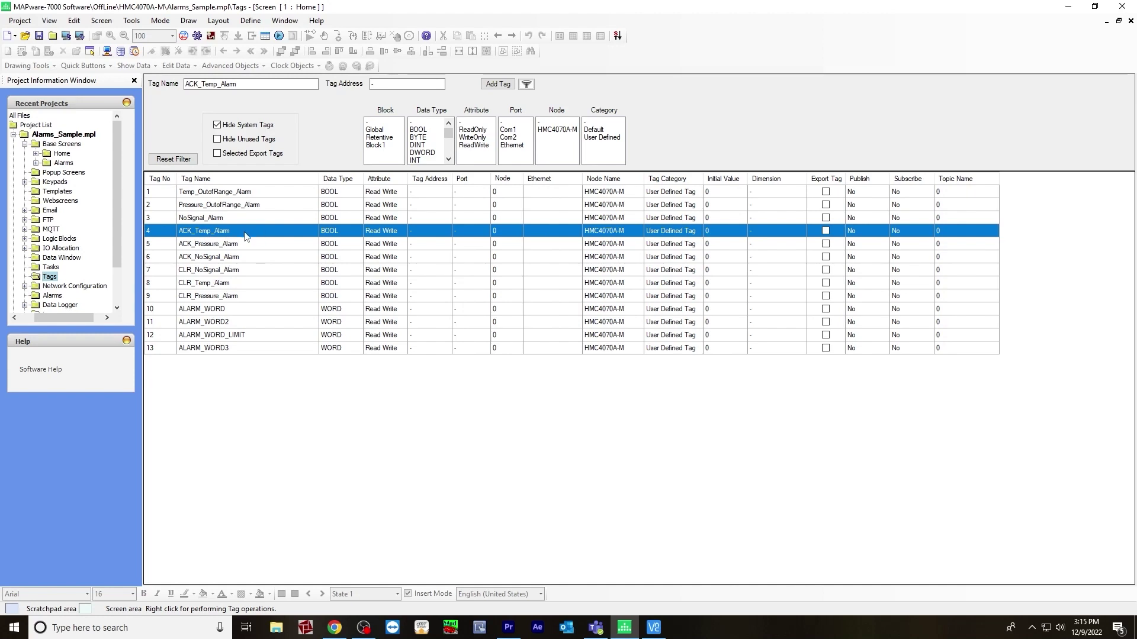
pyautogui.click(240, 258)
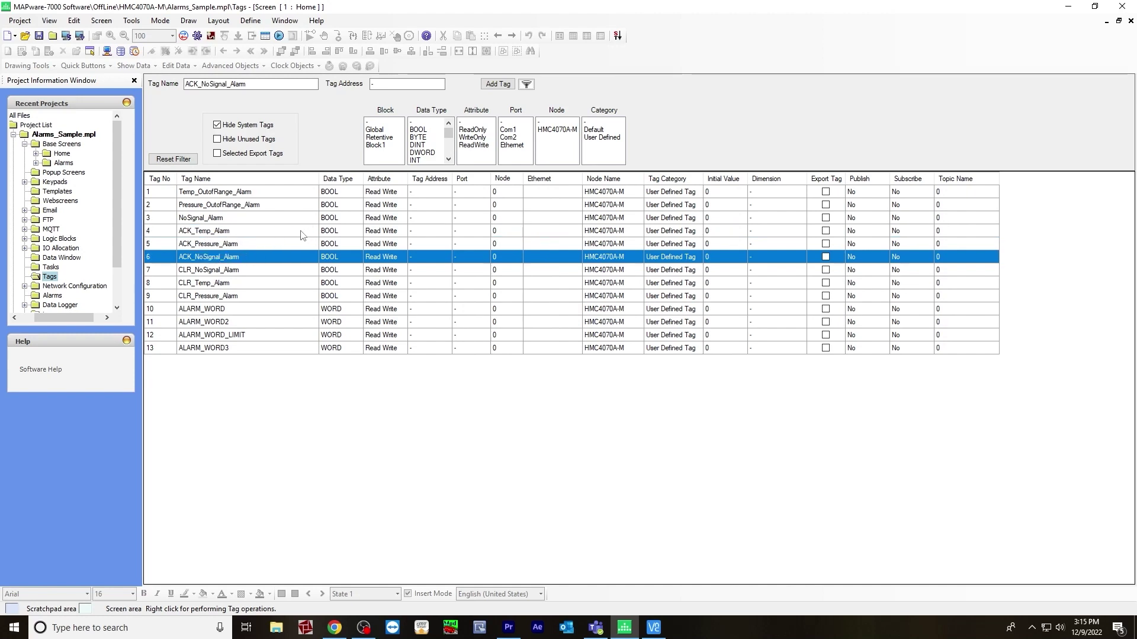
pyautogui.click(257, 272)
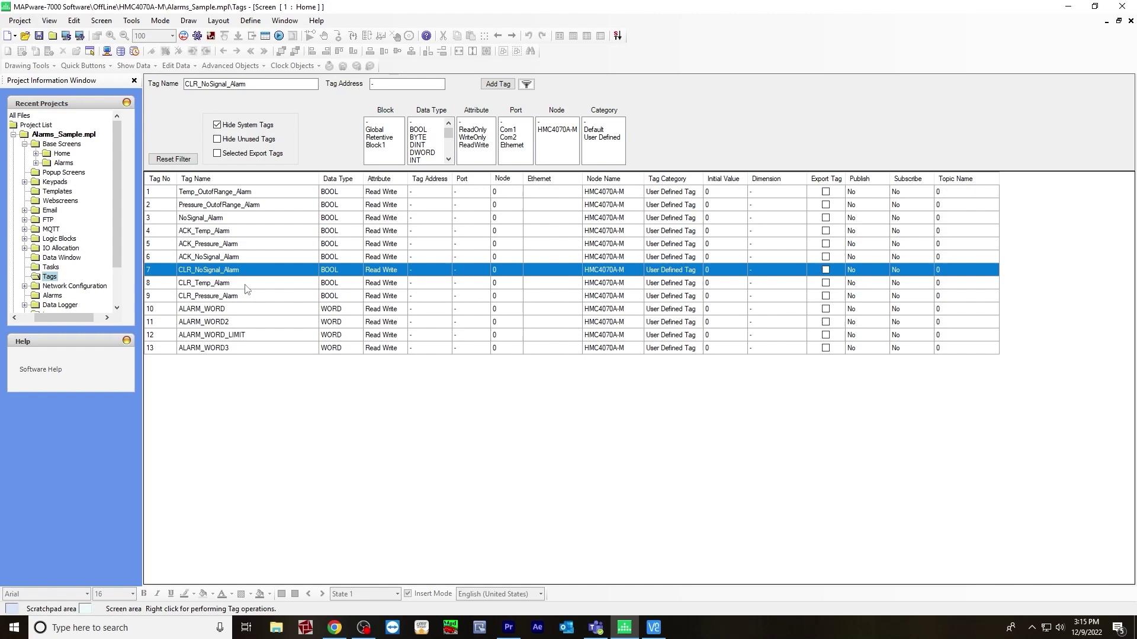
pyautogui.click(235, 311)
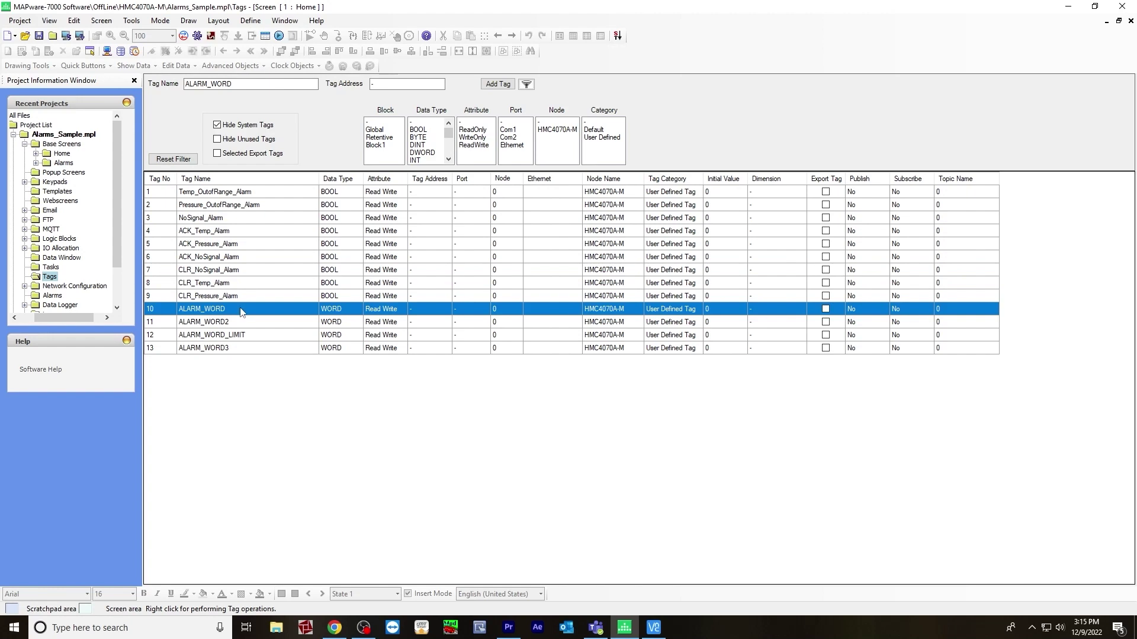
# Step: Inspect the register type of the Temp_OutofRange_Alarm tag and close its settings without changes
pyautogui.doubleClick(229, 193)
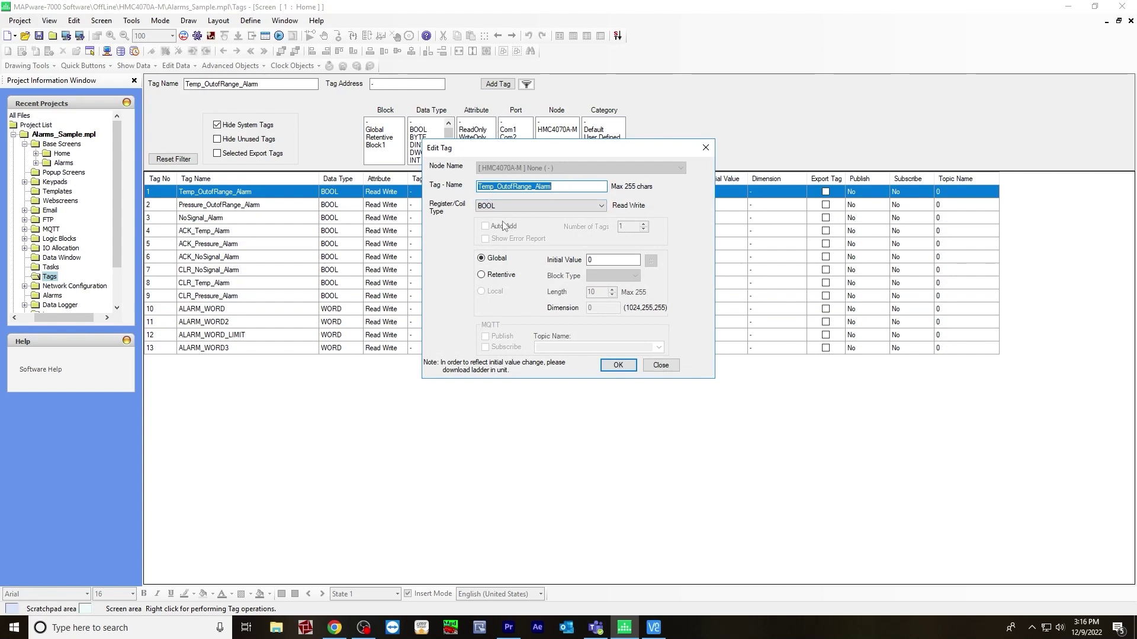
pyautogui.click(514, 209)
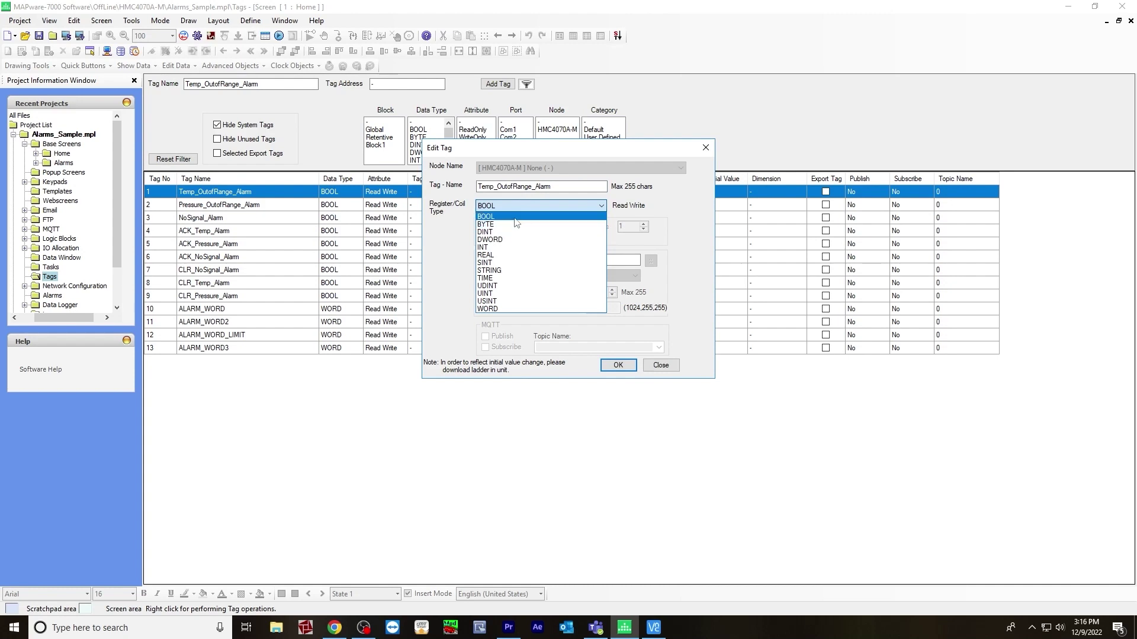
pyautogui.click(515, 216)
pyautogui.click(705, 147)
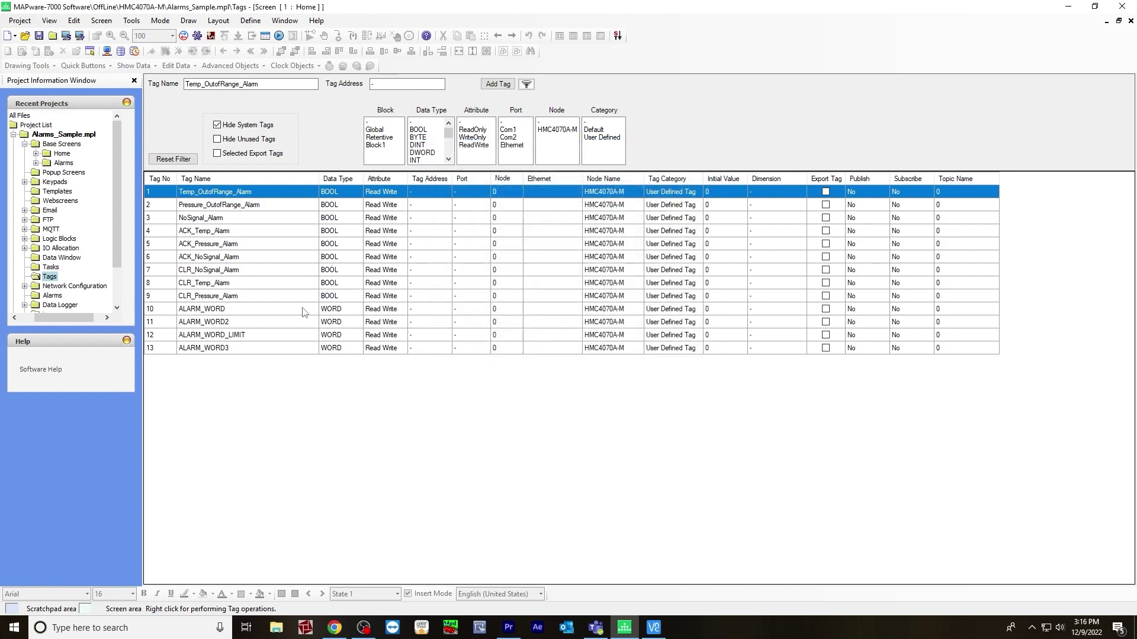
# Step: Inspect the register type of the ALARM_WORD tag and close its settings without changes
pyautogui.click(303, 310)
pyautogui.doubleClick(310, 308)
pyautogui.click(499, 207)
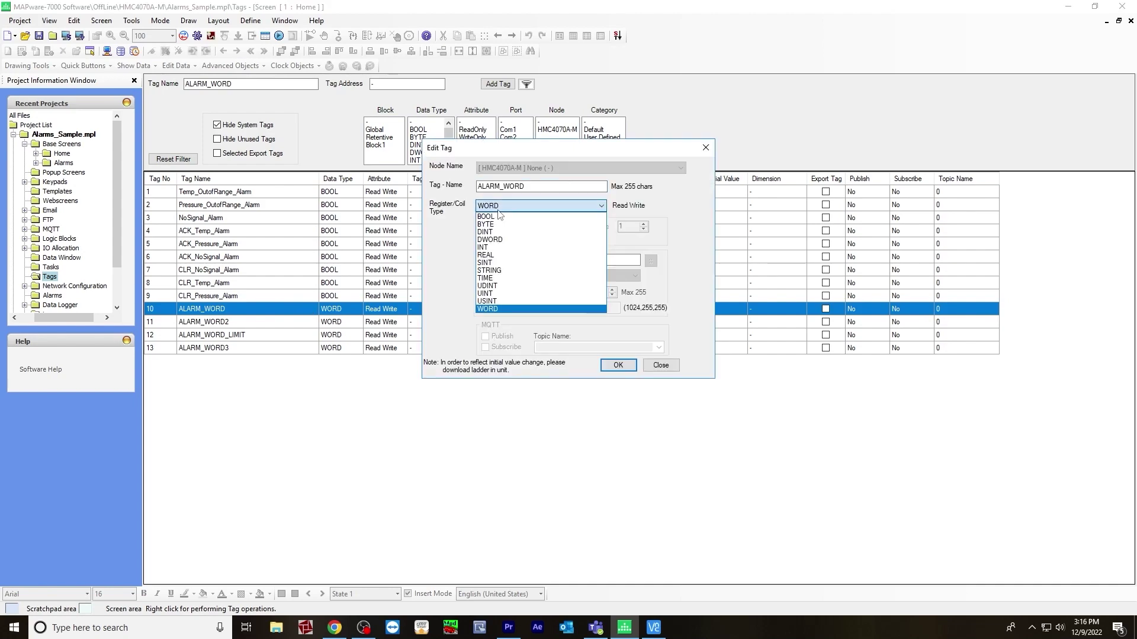
pyautogui.click(441, 290)
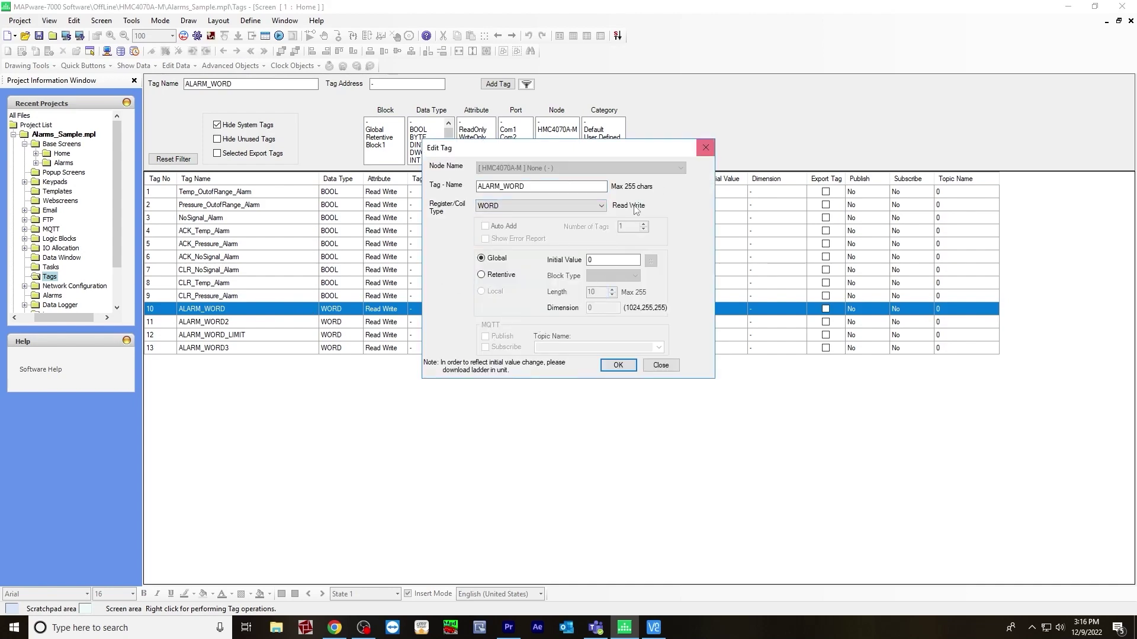
pyautogui.click(705, 148)
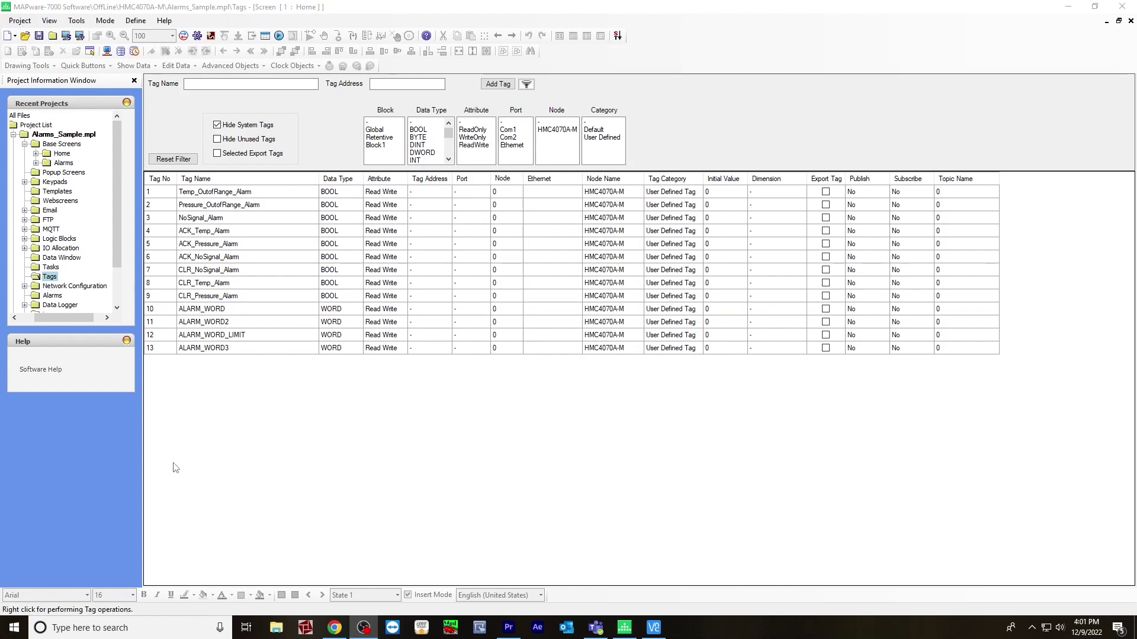
# Step: Open the project's alarm definitions and choose Temp_OutofRange_Alarm as the alarm tag
pyautogui.scroll(-1, 116, 259)
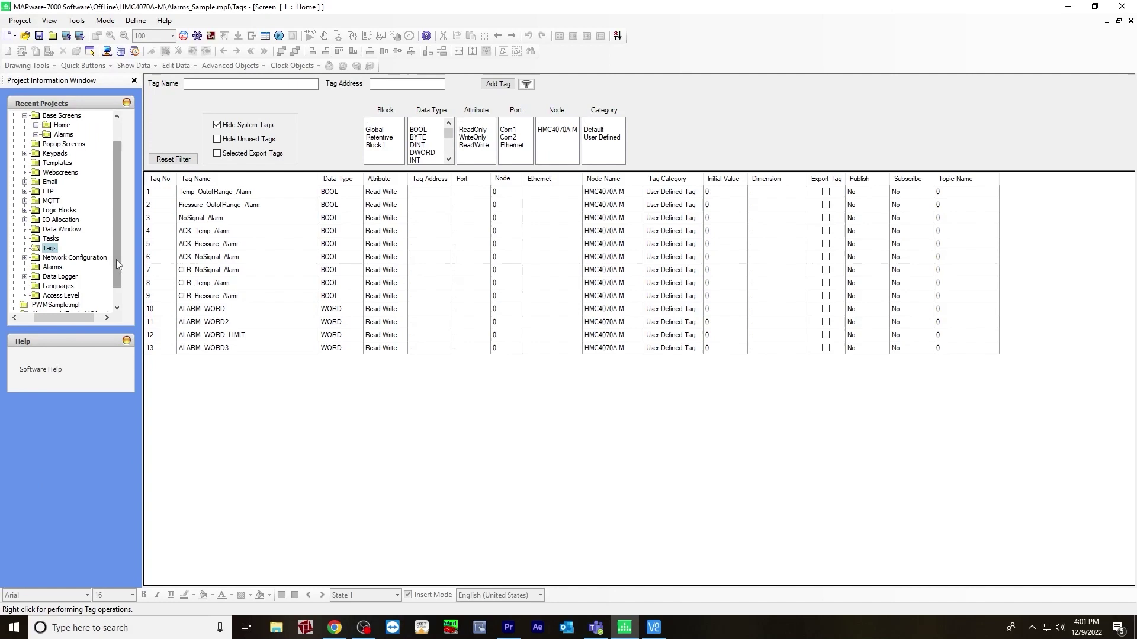
pyautogui.click(53, 267)
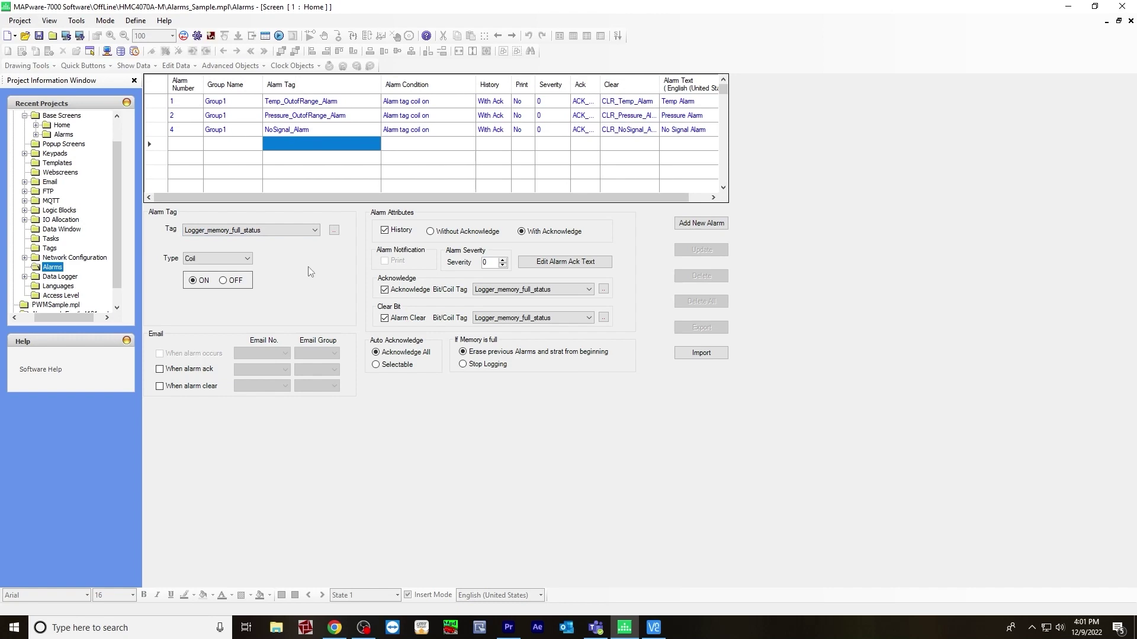
pyautogui.click(314, 230)
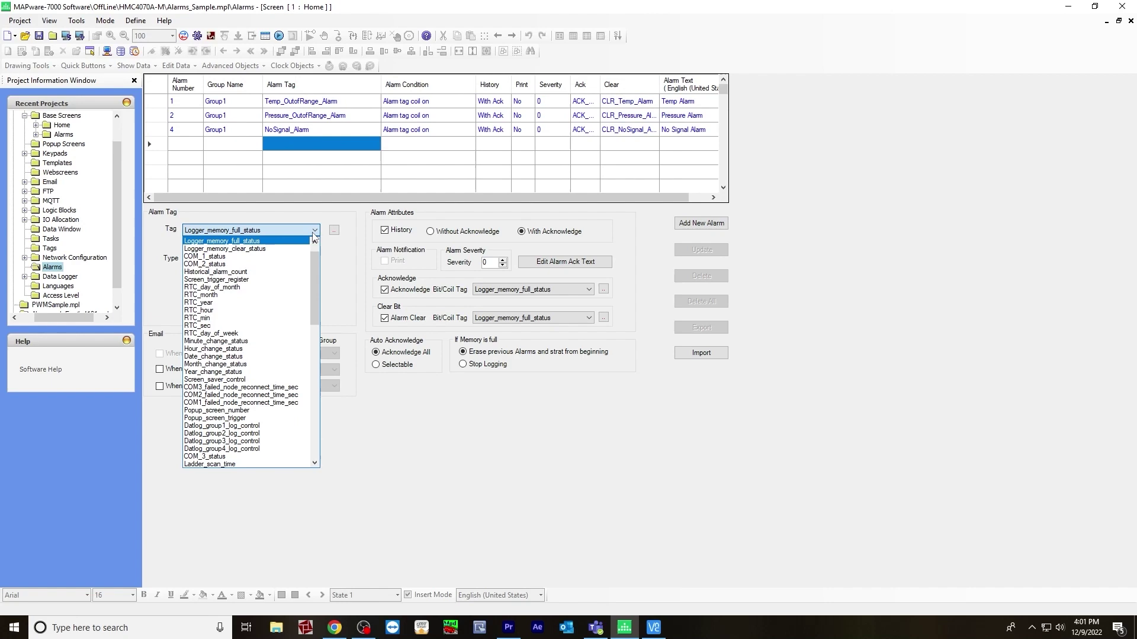
pyautogui.moveTo(314, 296); pyautogui.dragTo(309, 403)
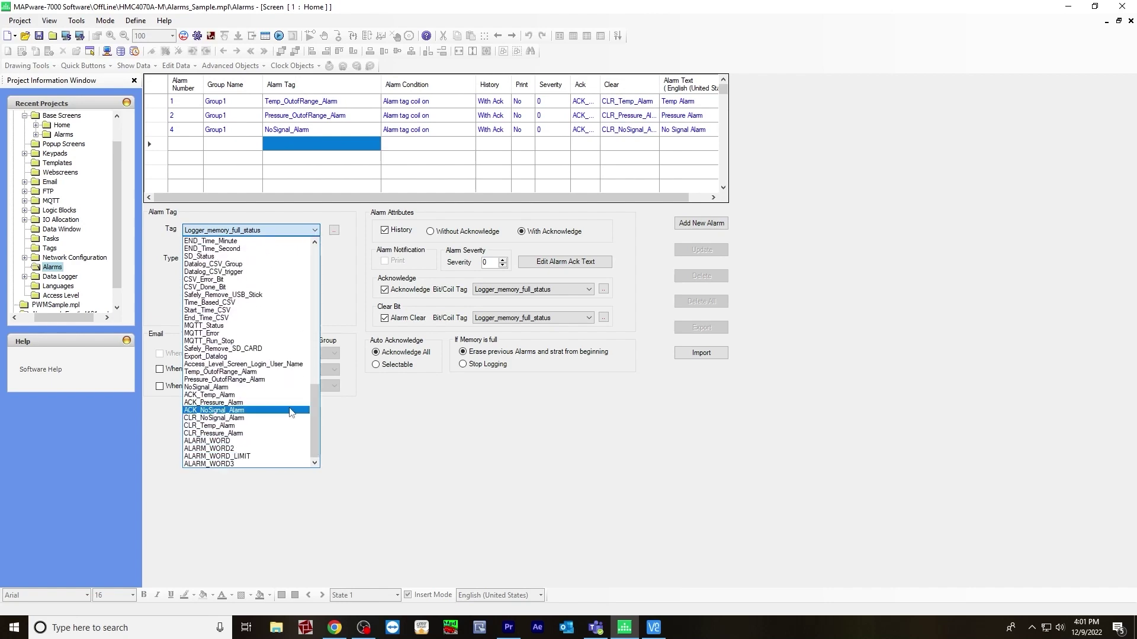
pyautogui.click(225, 371)
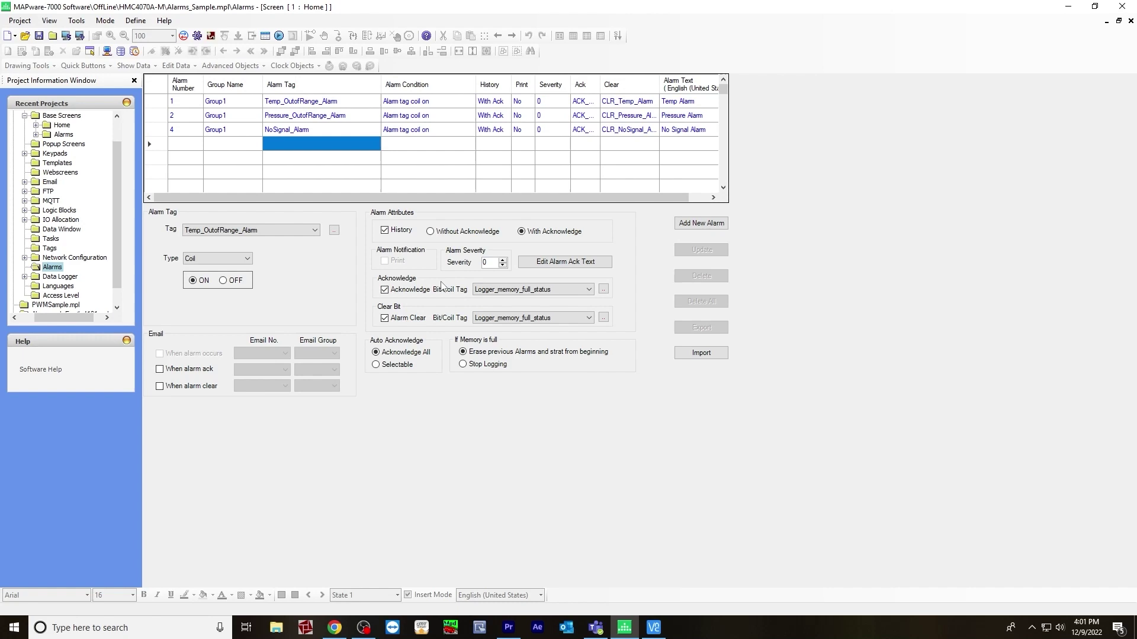
# Step: Assign ACK_Temp_Alarm as the alarm's acknowledge bit tag
pyautogui.click(536, 291)
pyautogui.scroll(-3, 588, 374)
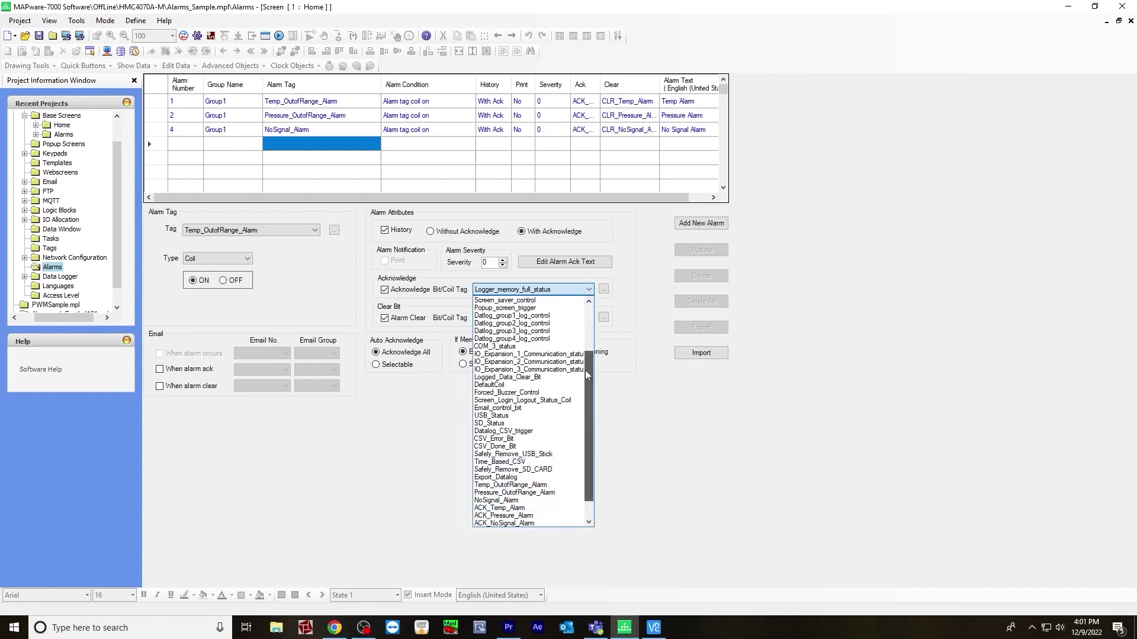
pyautogui.scroll(-1, 588, 375)
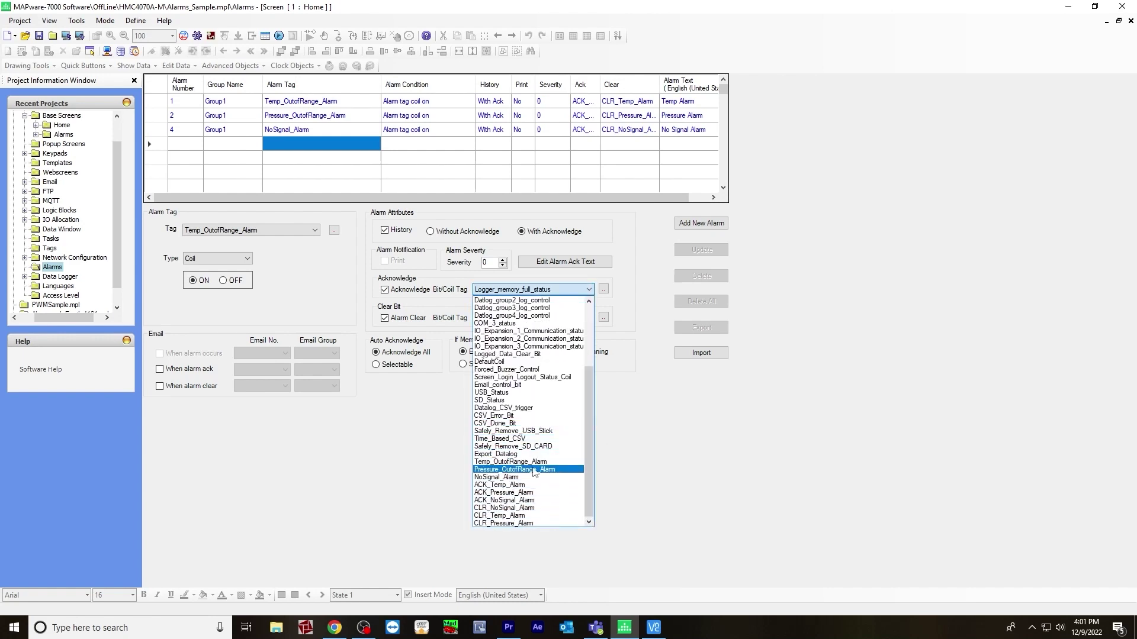
pyautogui.click(515, 485)
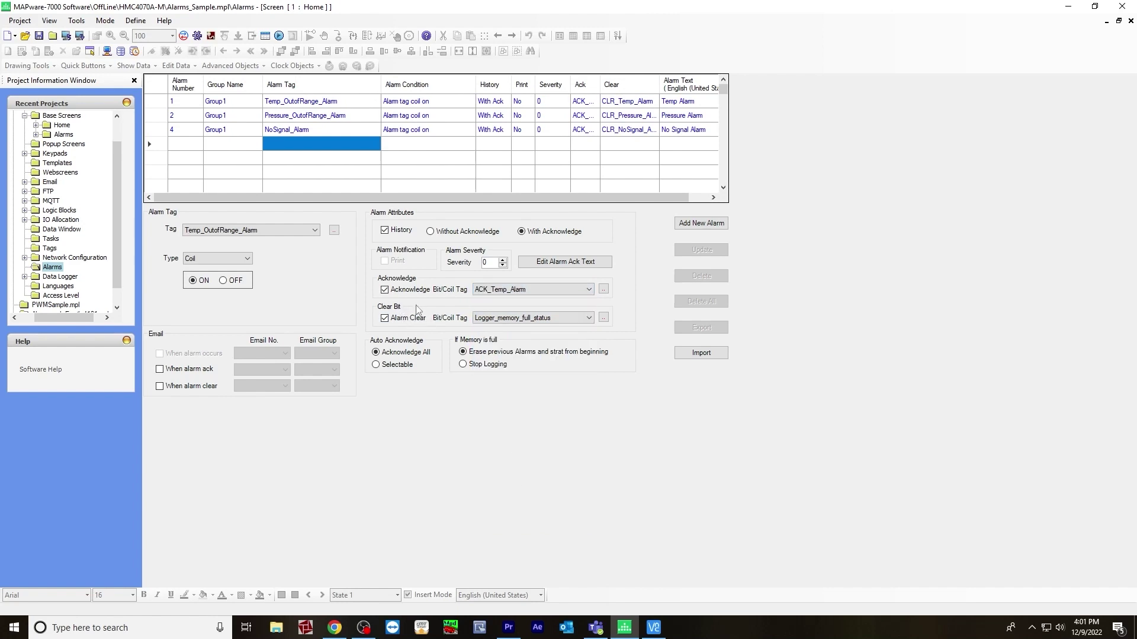
# Step: Assign CLR_Temp_Alarm as the alarm's clear bit tag and add the new alarm
pyautogui.click(475, 317)
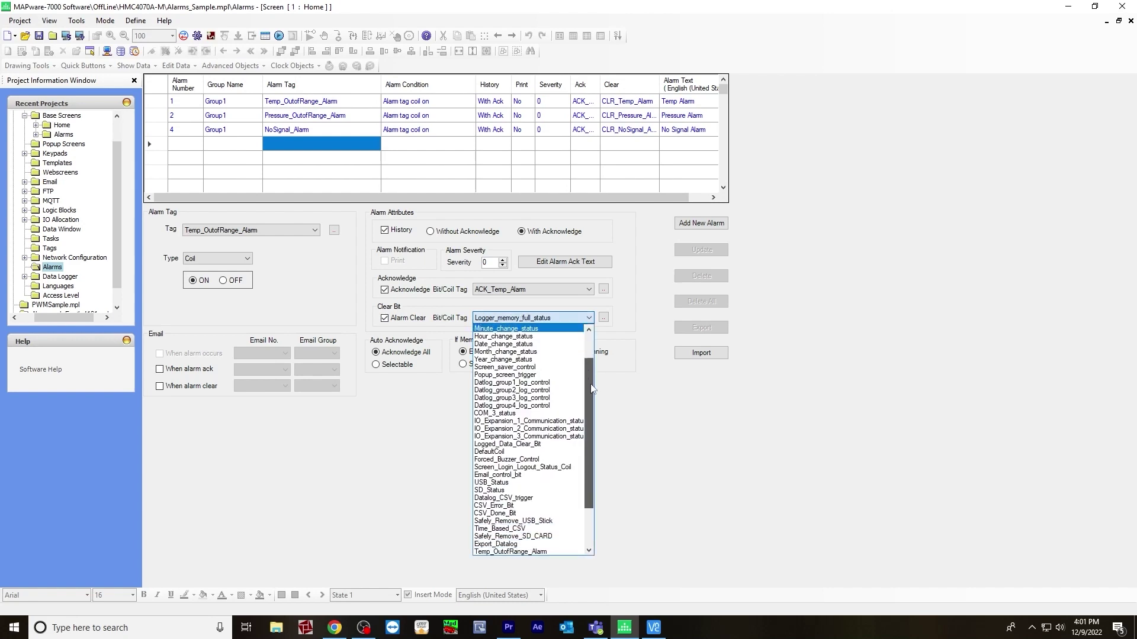
pyautogui.scroll(-3, 581, 451)
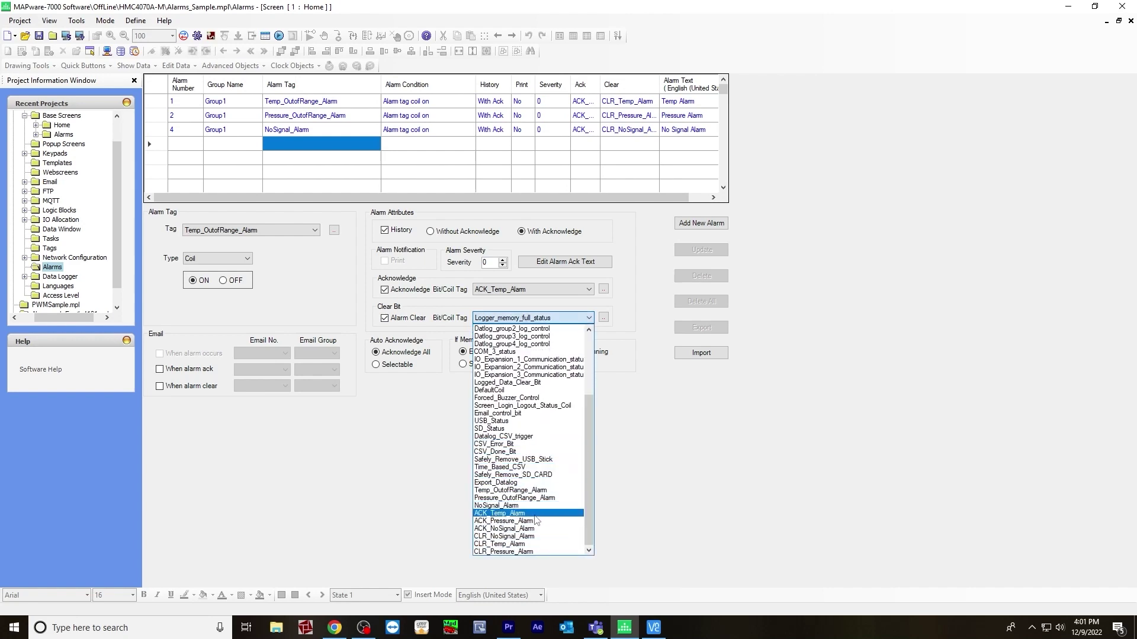
pyautogui.click(527, 545)
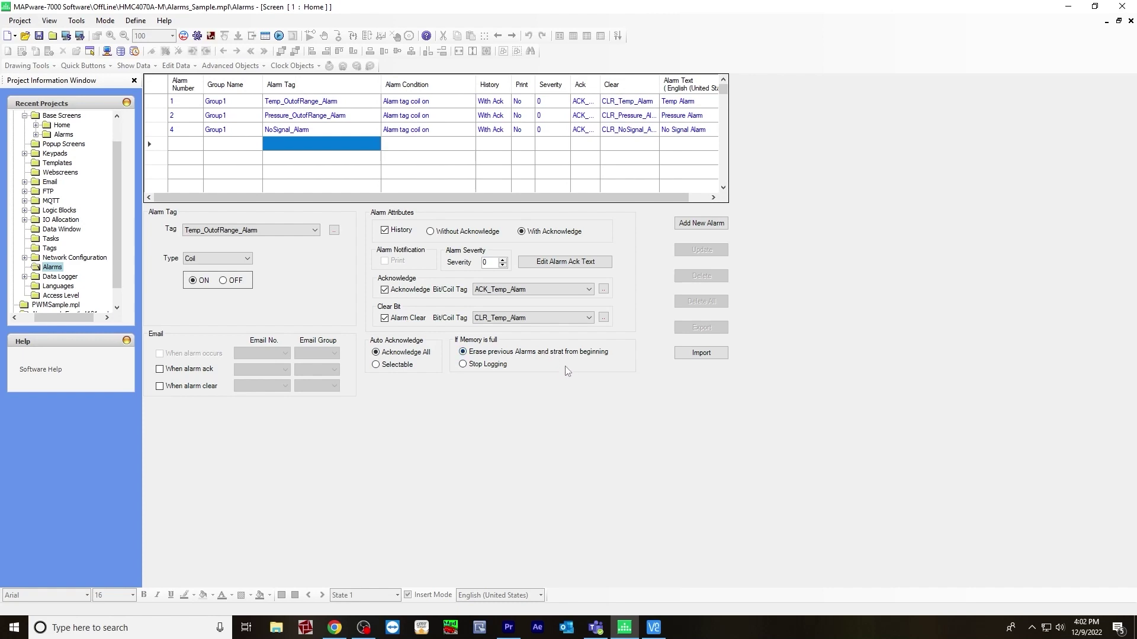
pyautogui.click(715, 226)
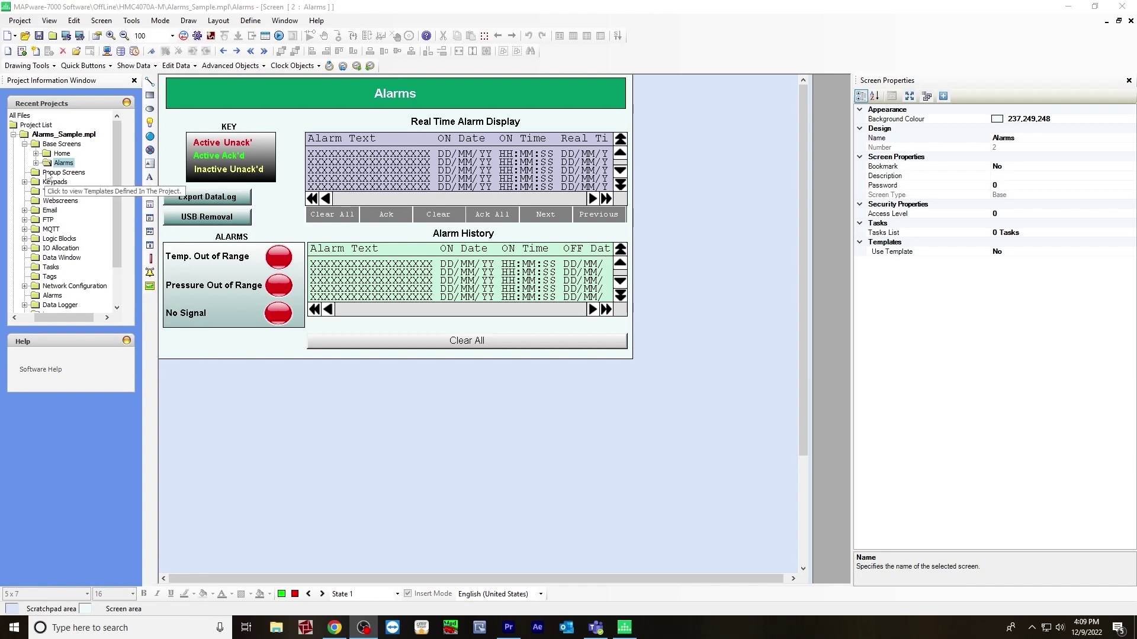
# Step: View the project's base screens and open the Alarms screen for editing
pyautogui.click(59, 145)
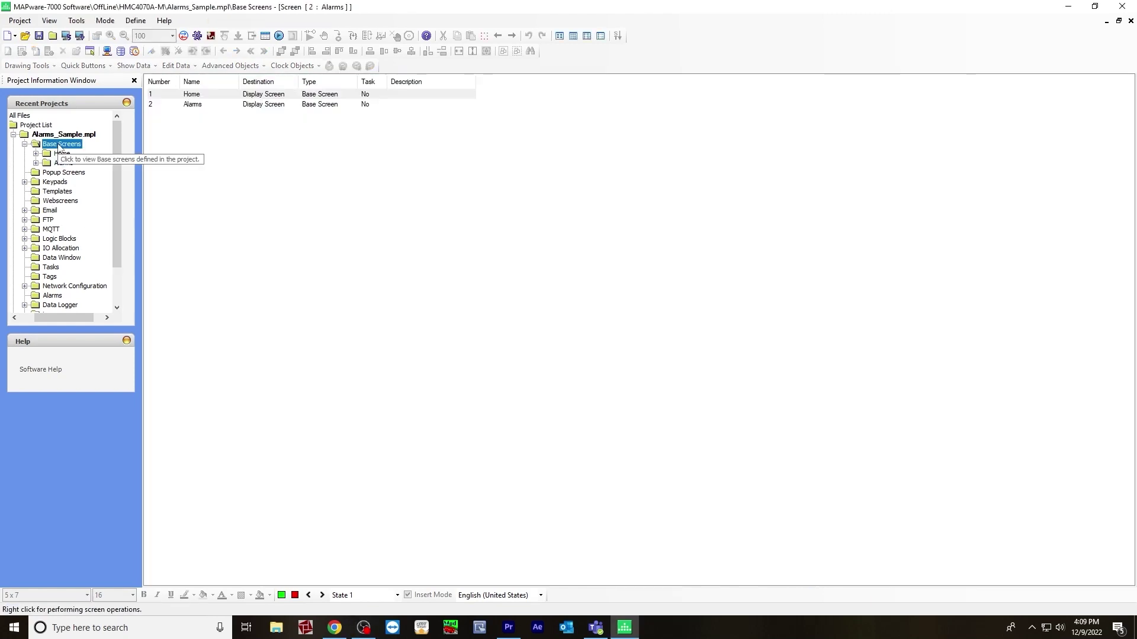
pyautogui.rightClick(60, 147)
pyautogui.doubleClick(63, 163)
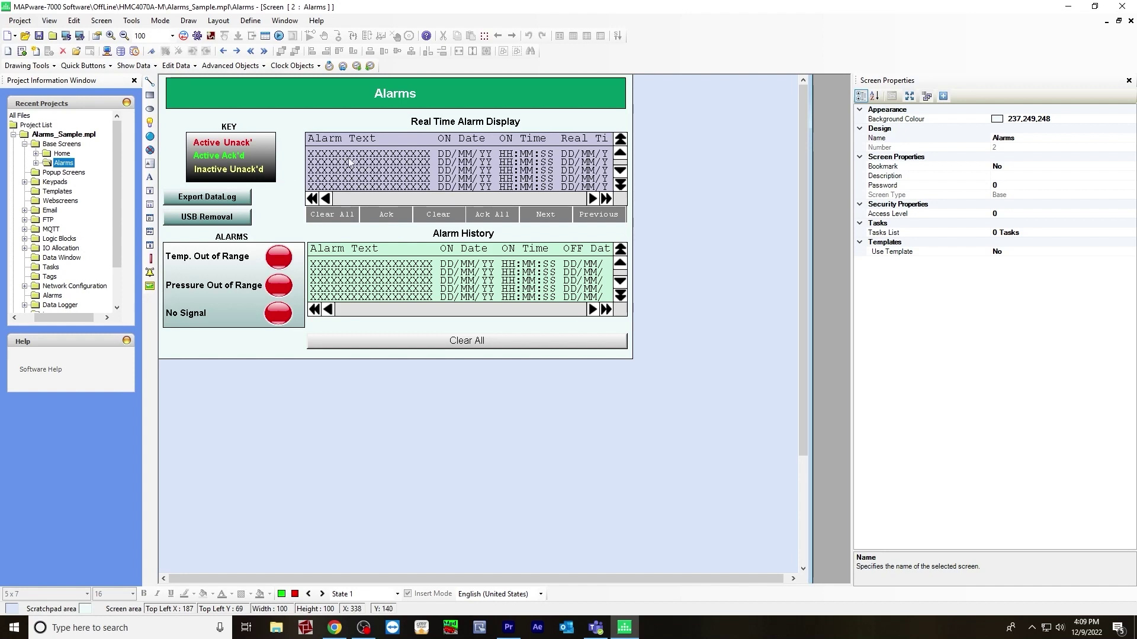
# Step: Locate the Alarm List object among the display objects that can be drawn on the Alarms screen
pyautogui.click(453, 151)
pyautogui.click(289, 128)
pyautogui.click(188, 20)
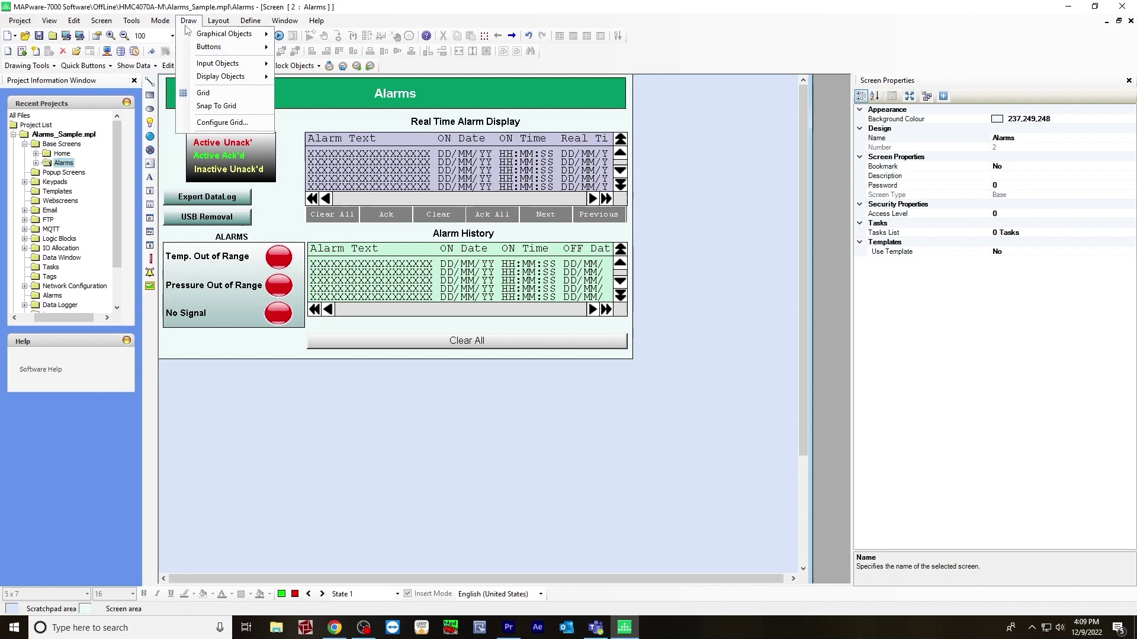
pyautogui.moveTo(201, 47)
pyautogui.moveTo(219, 83)
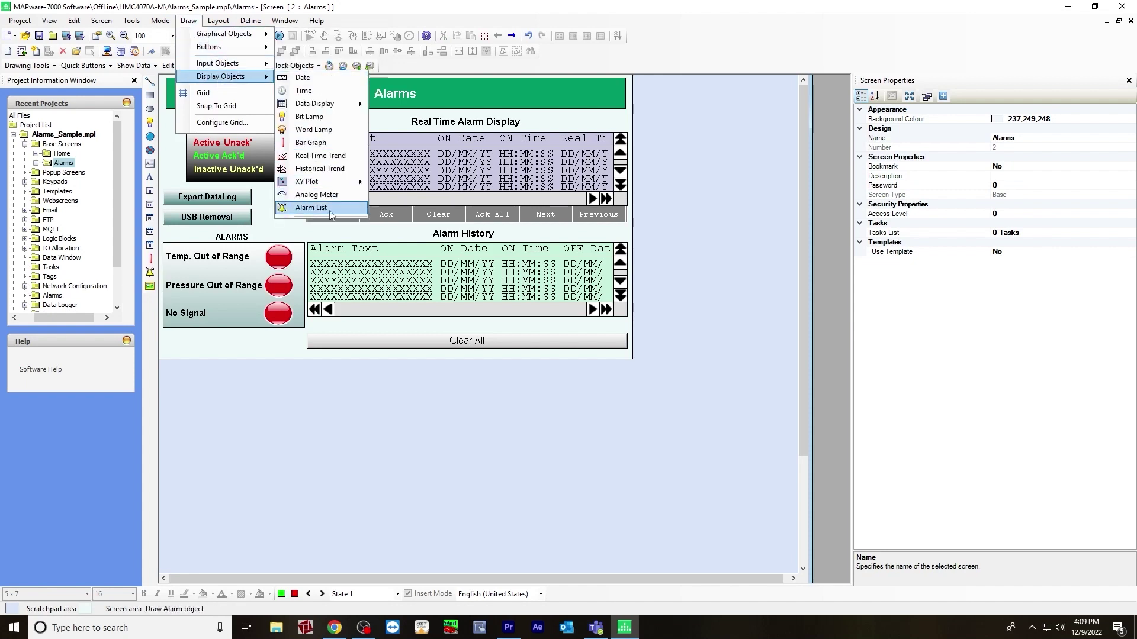
pyautogui.click(311, 208)
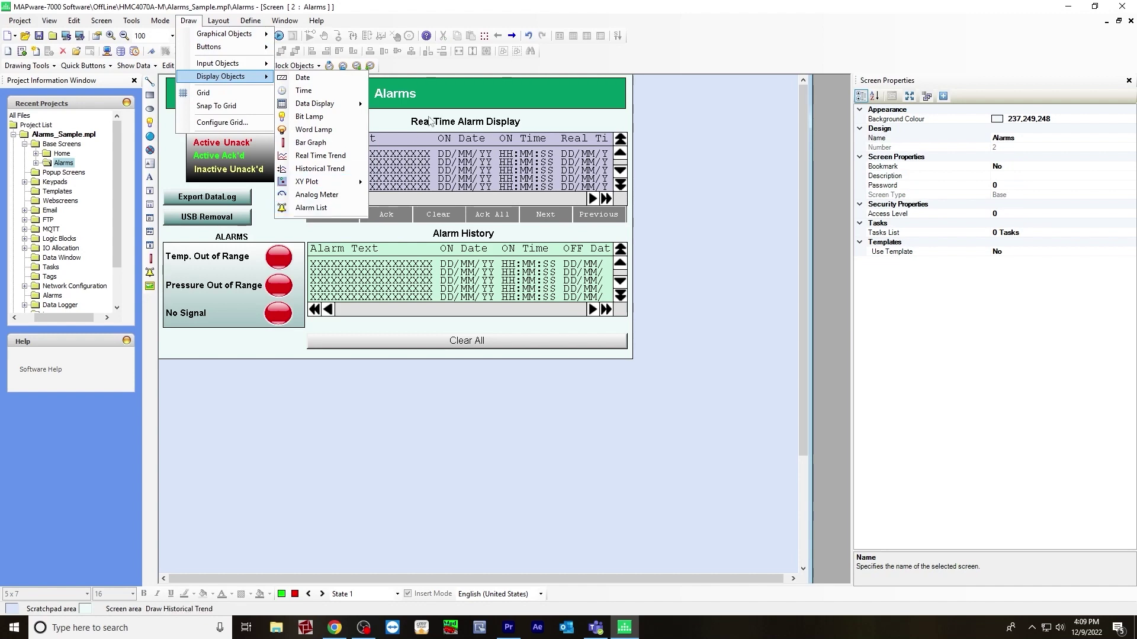
# Step: Select the Real Time Alarm Display list and examine its alarm type and alarm group properties
pyautogui.click(405, 160)
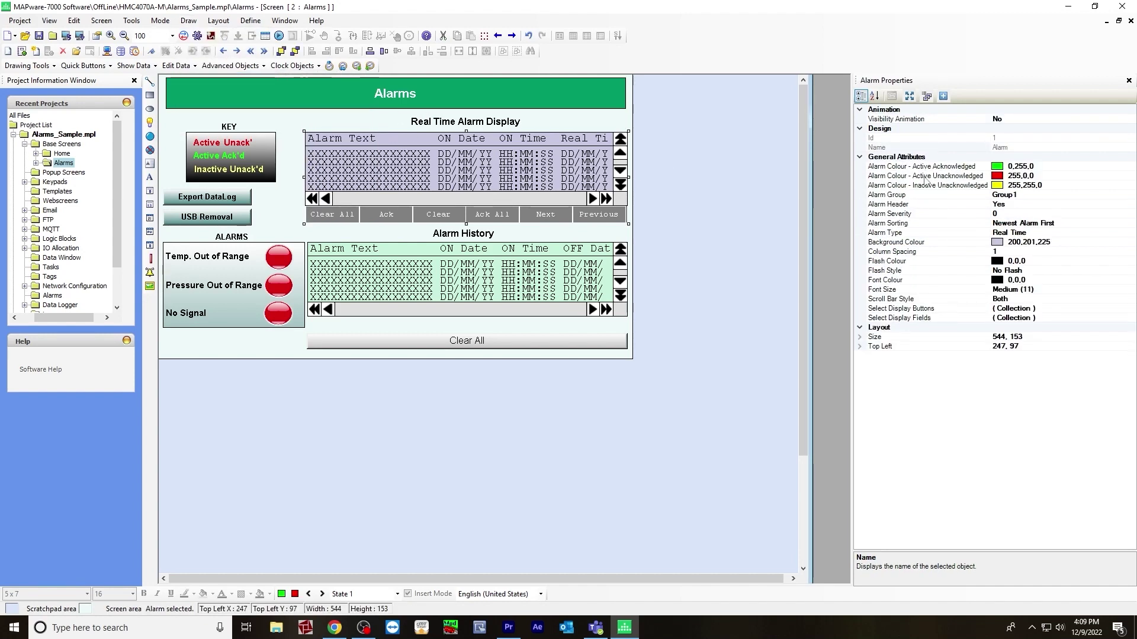
pyautogui.click(907, 233)
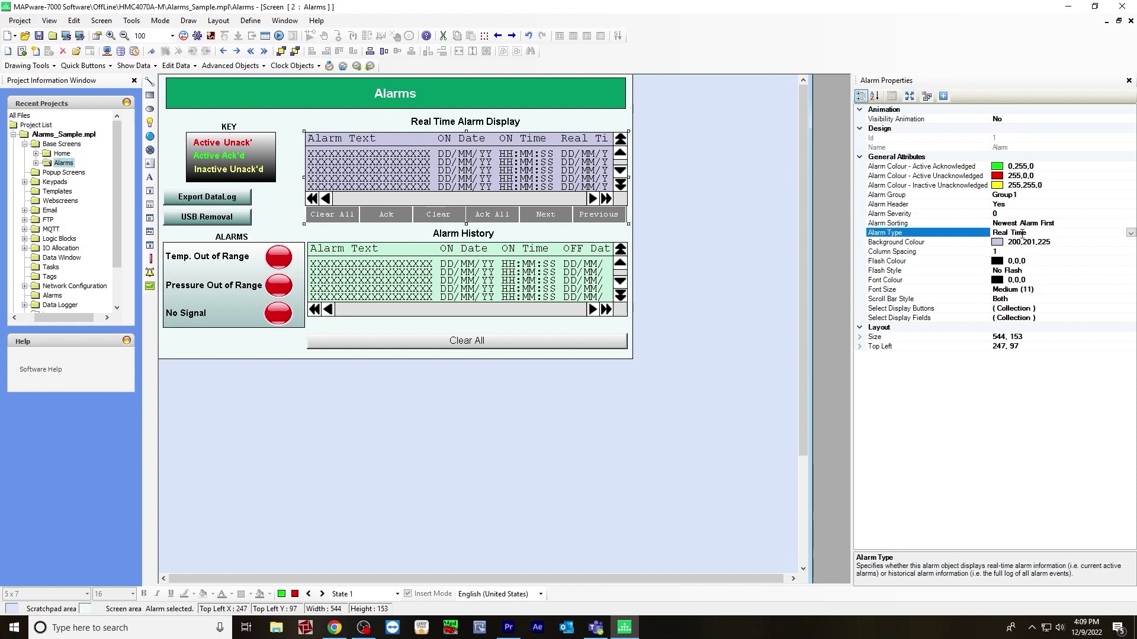
pyautogui.click(900, 195)
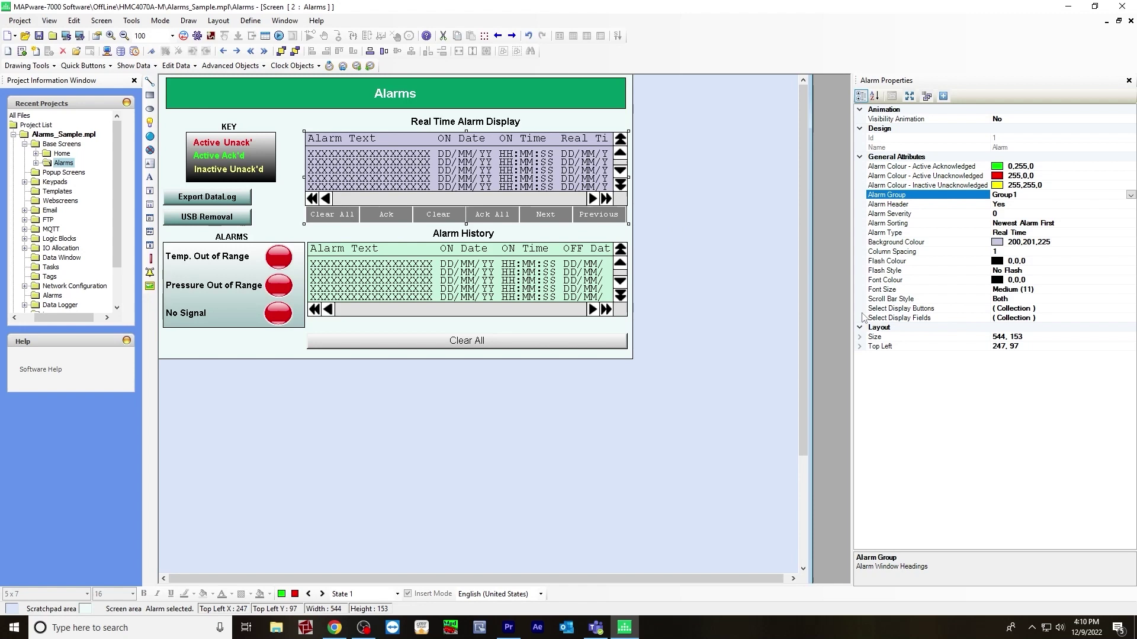
# Step: Review which display buttons are assigned to the Real Time Alarm Display list
pyautogui.click(1093, 309)
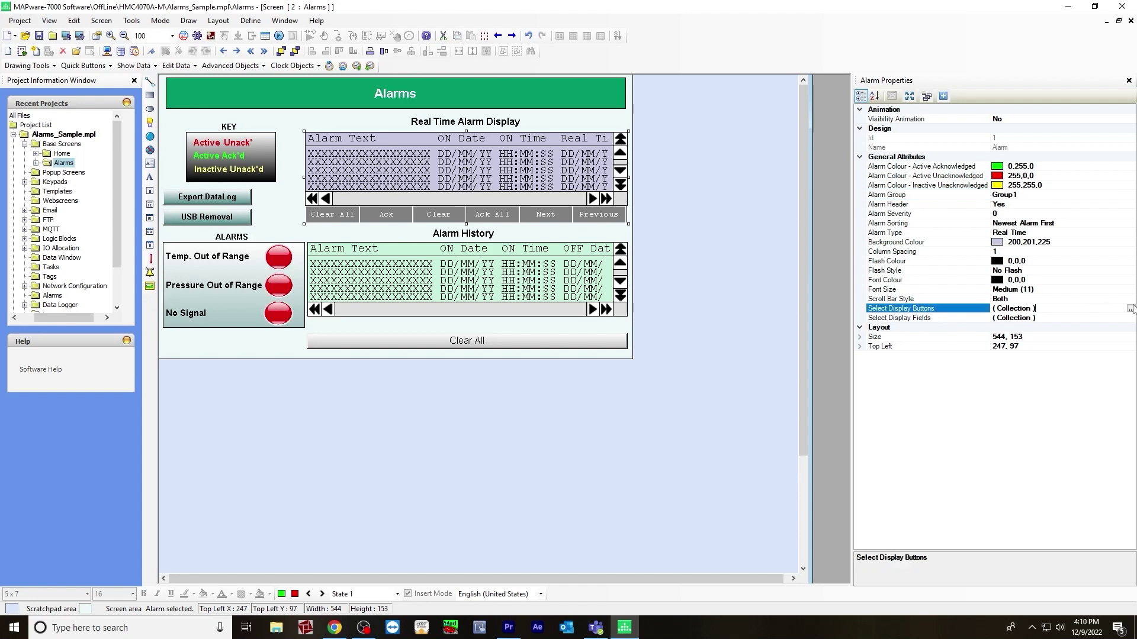
pyautogui.click(1131, 308)
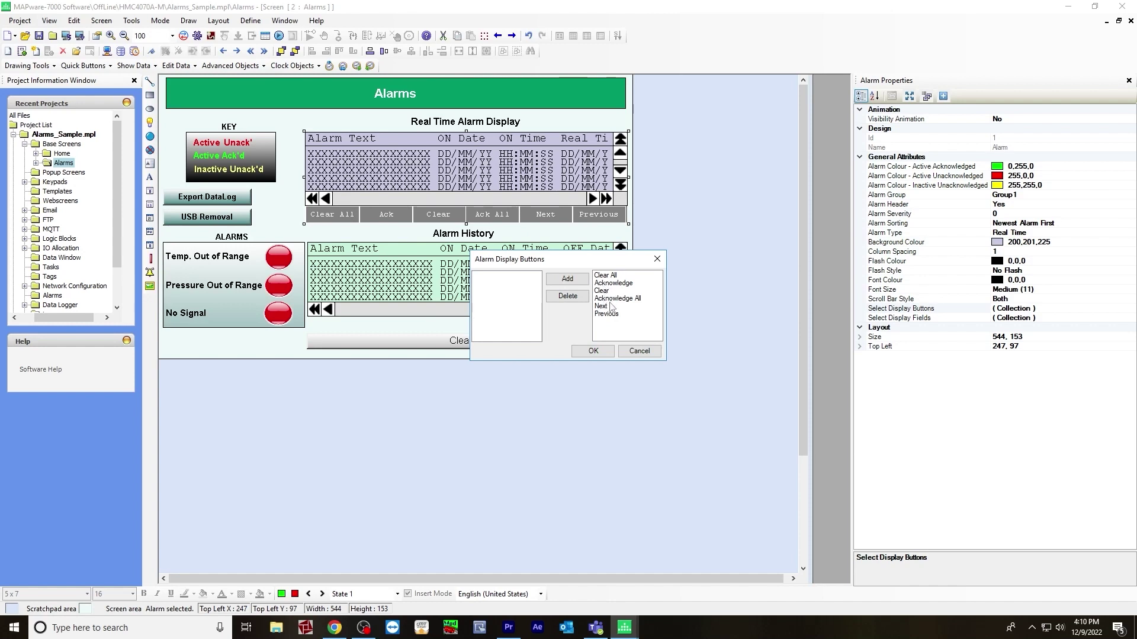
pyautogui.click(593, 351)
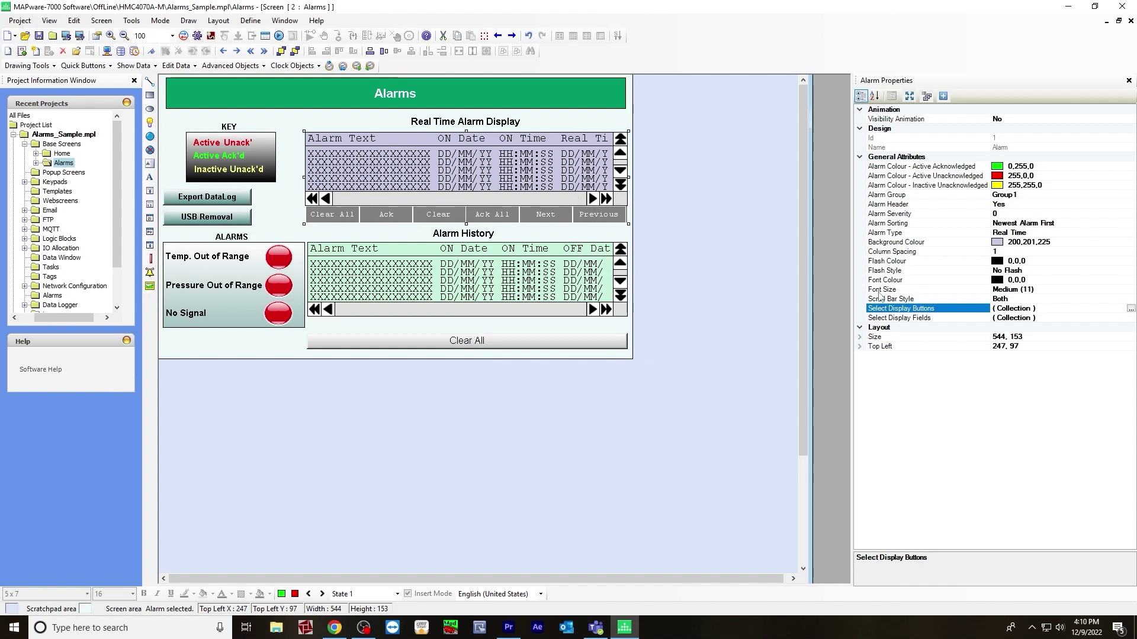
# Step: Review the display fields and text properties chosen for the Real Time Alarm Display list
pyautogui.click(935, 318)
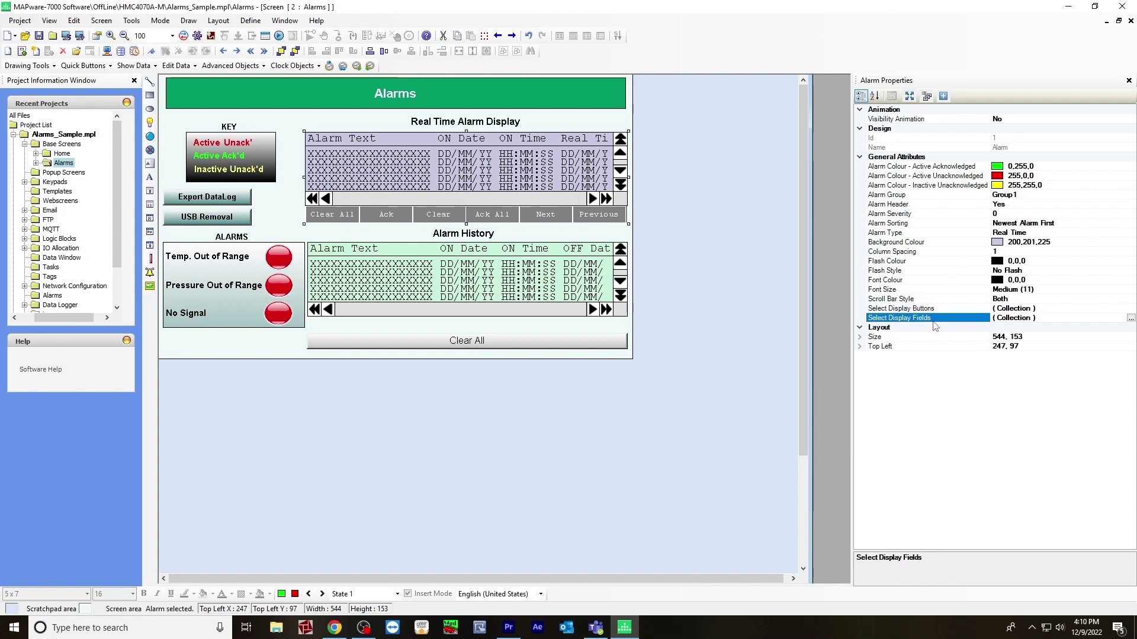
pyautogui.click(1131, 318)
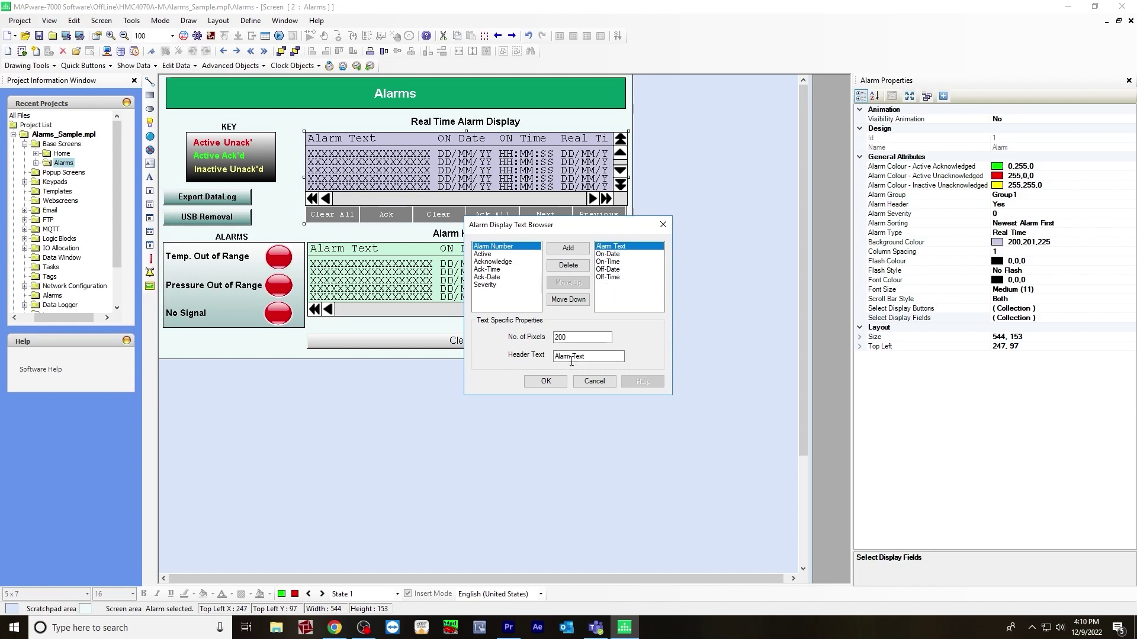
pyautogui.click(545, 382)
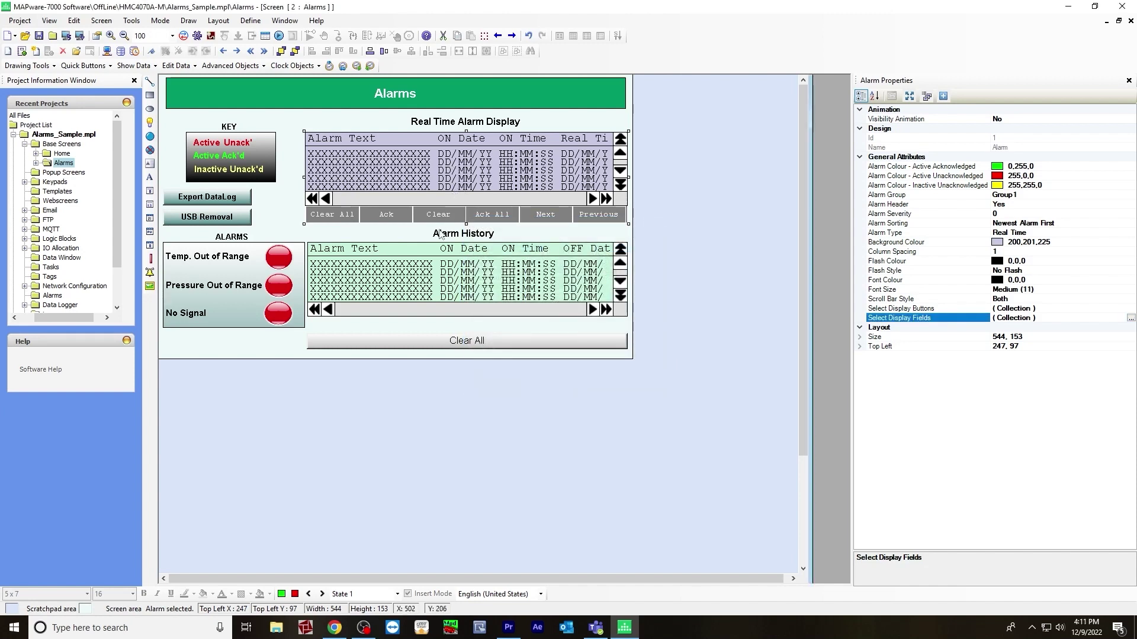
# Step: Select the Alarm History list, locate the Alarm List object among the drawable display objects, and check the list's alarm type
pyautogui.click(428, 263)
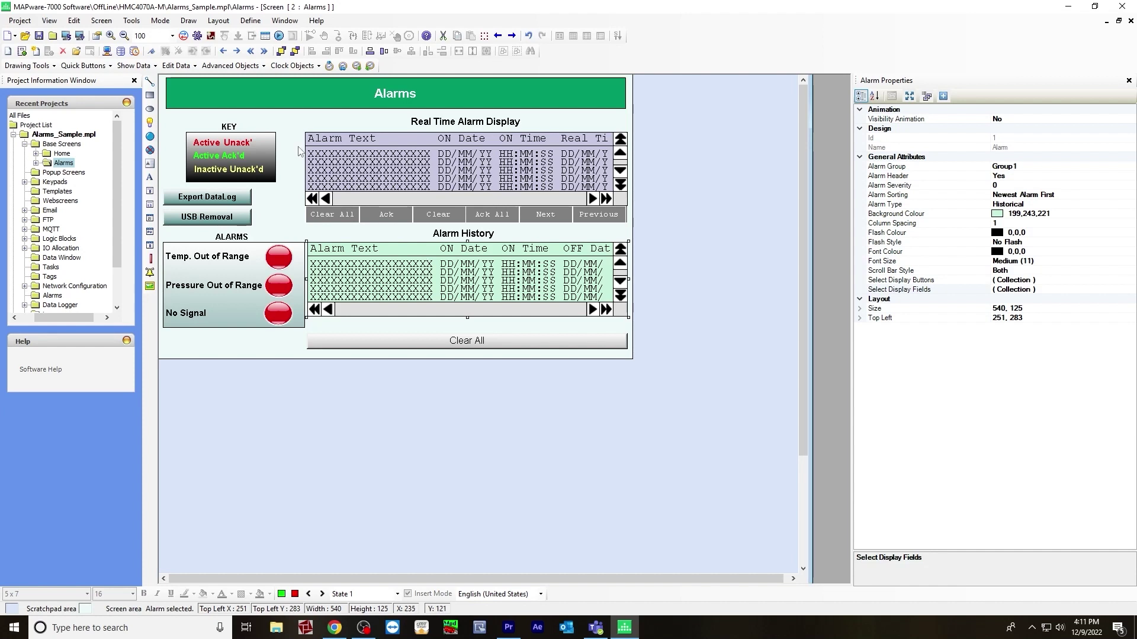
pyautogui.click(188, 20)
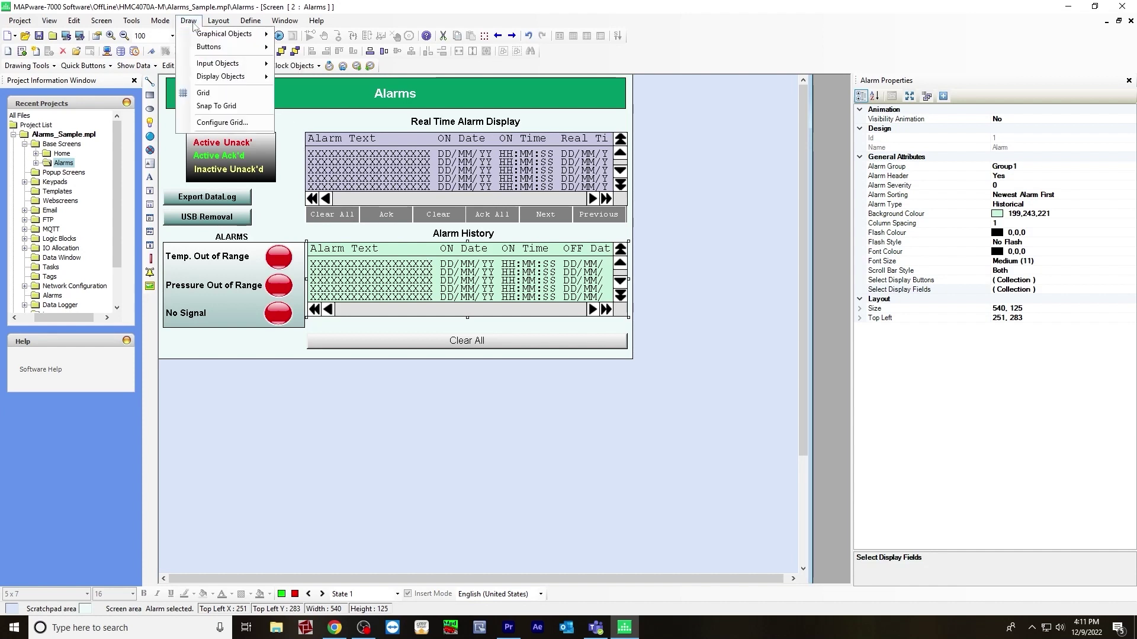
pyautogui.moveTo(234, 77)
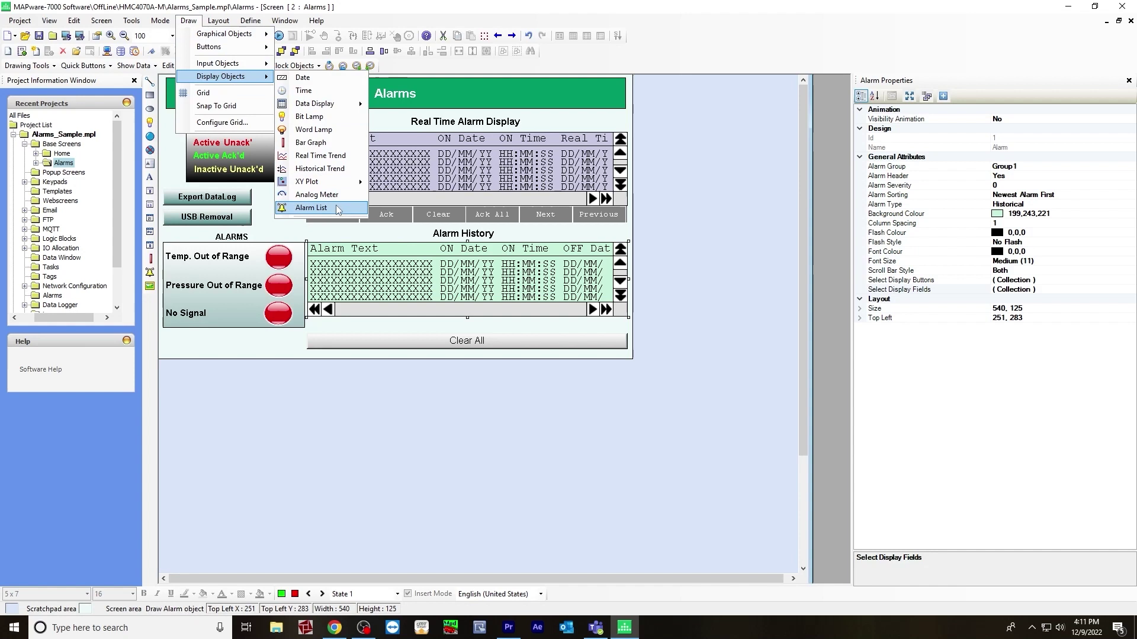
pyautogui.click(998, 234)
pyautogui.click(1011, 206)
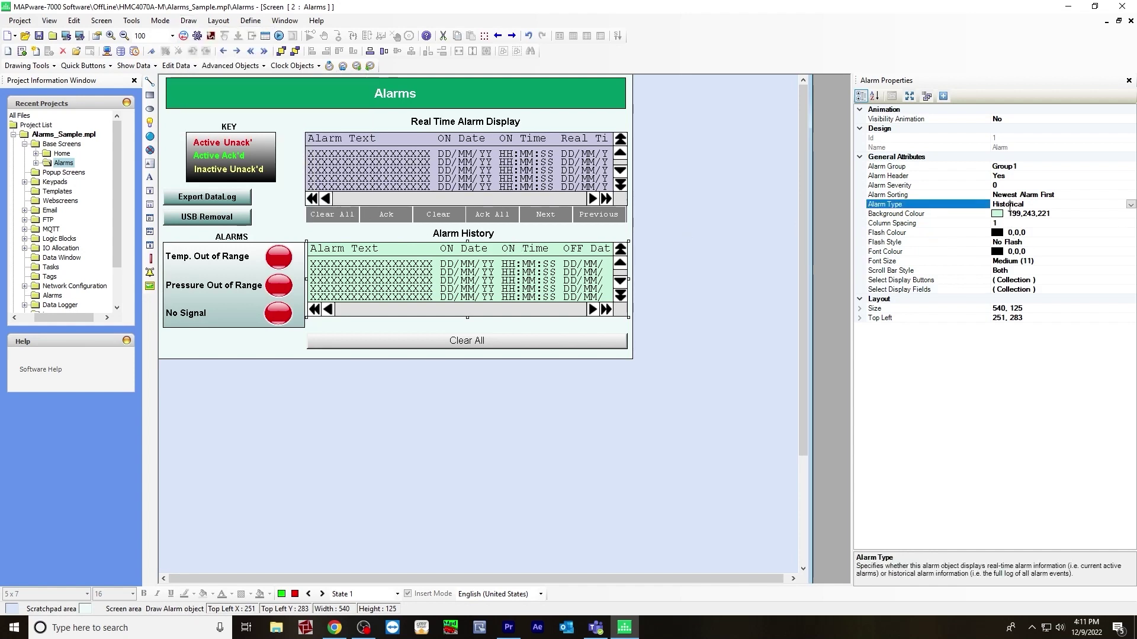
# Step: Review the display button selection of the Alarm History list and inspect the separate Clear All button below it
pyautogui.click(938, 282)
pyautogui.click(1130, 280)
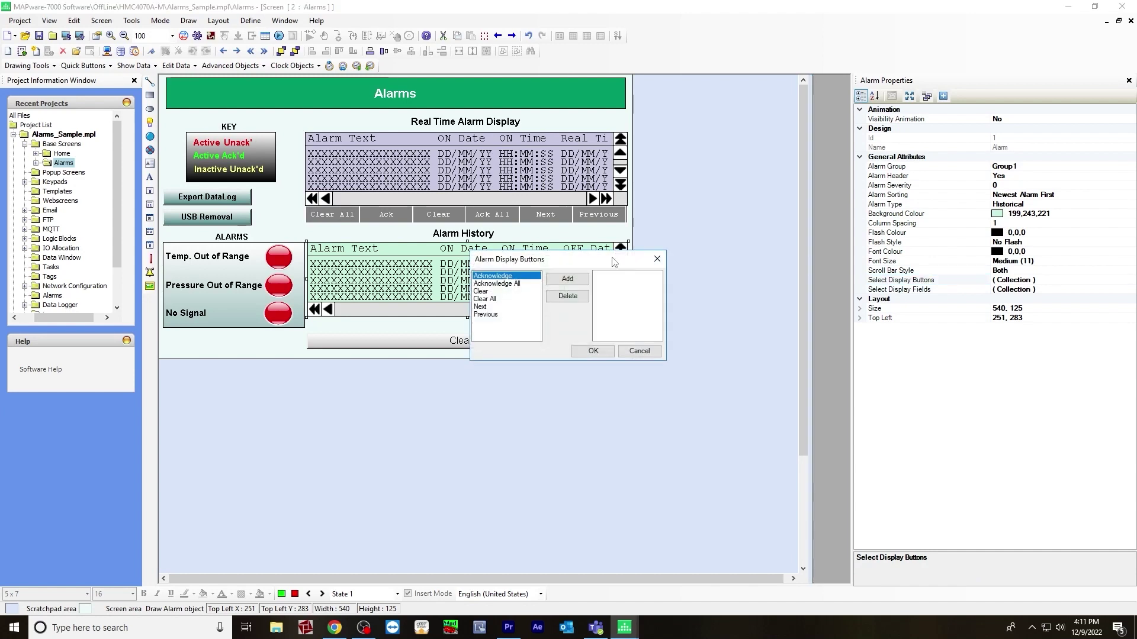
pyautogui.moveTo(613, 254); pyautogui.dragTo(758, 239)
pyautogui.click(802, 241)
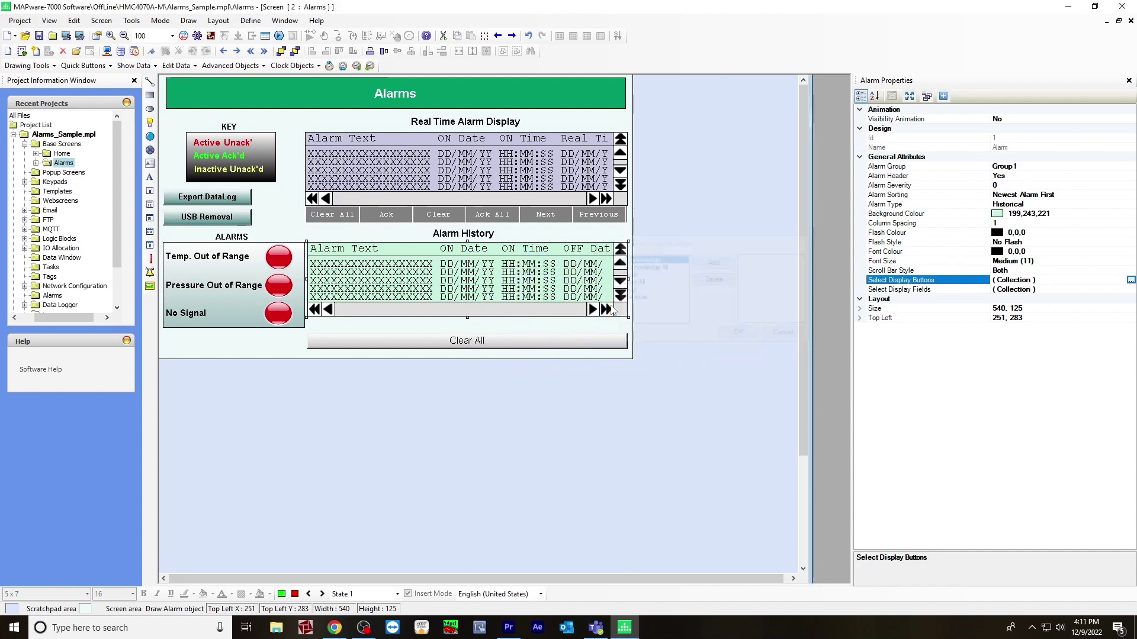
pyautogui.click(442, 339)
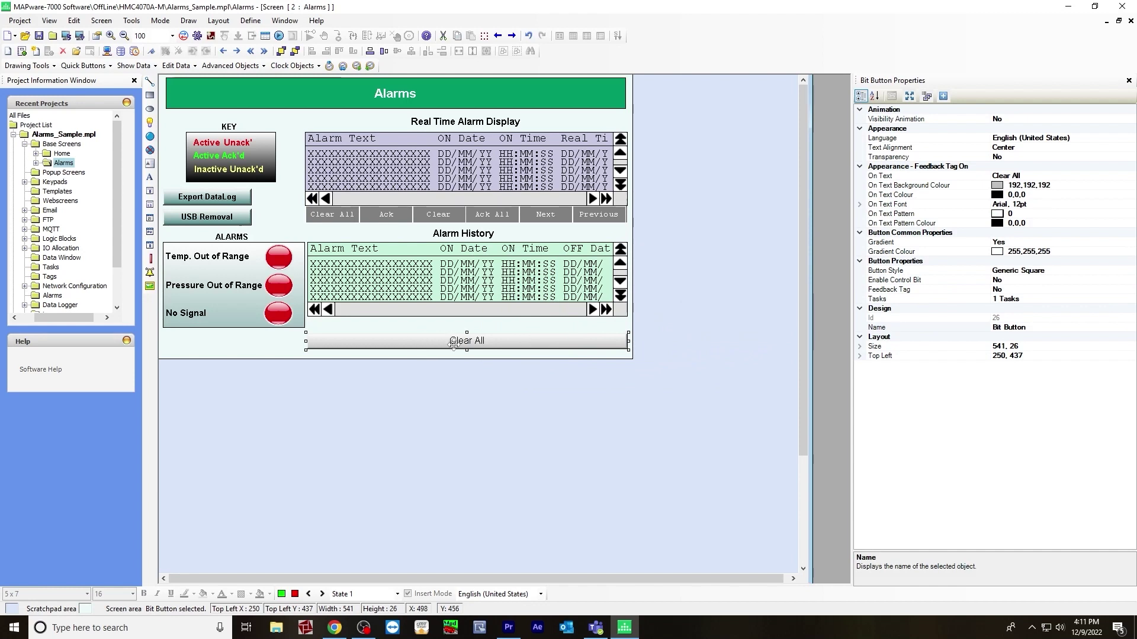
# Step: Inspect the On-Date, On-Time, Off-Date and Off-Time display fields of the Alarm History list
pyautogui.click(401, 256)
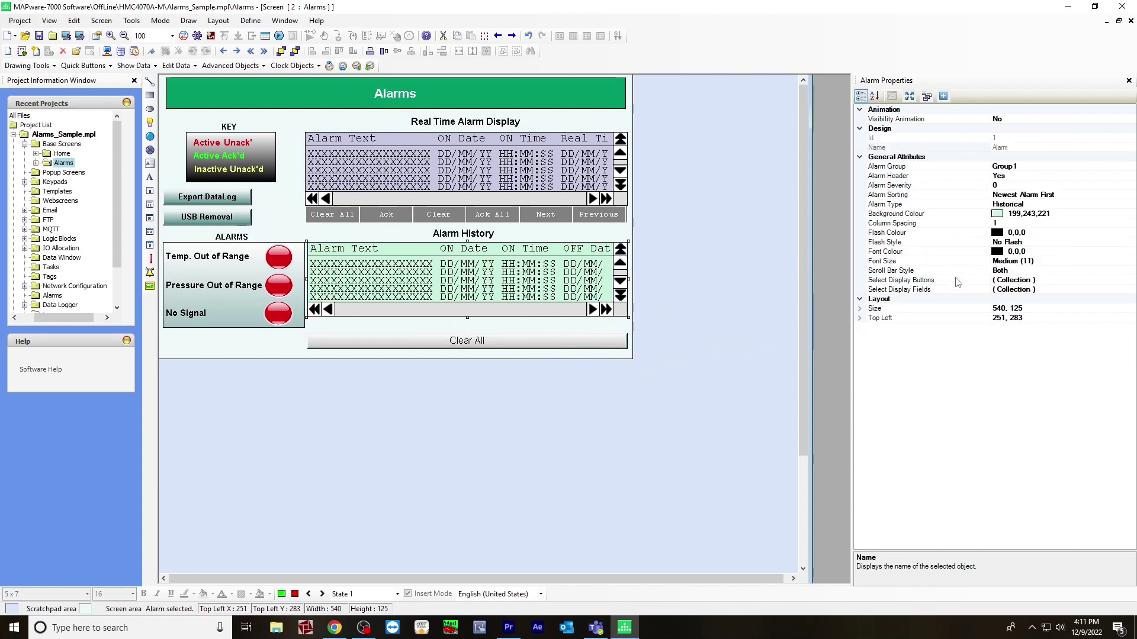
pyautogui.click(1063, 291)
pyautogui.click(1130, 290)
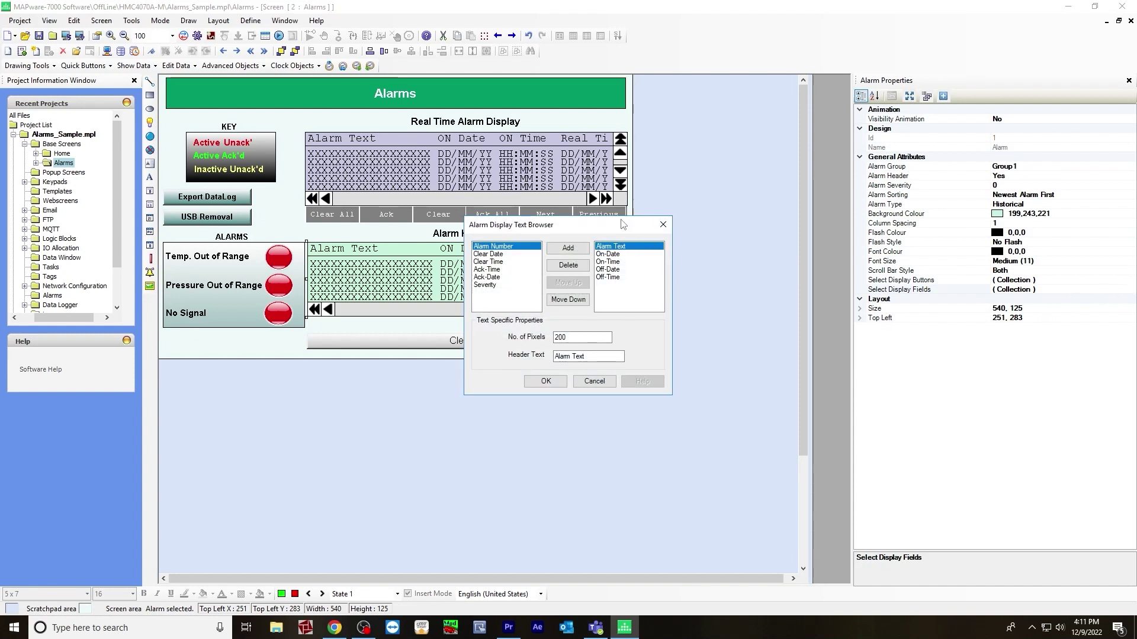
pyautogui.moveTo(532, 225); pyautogui.dragTo(537, 315)
pyautogui.click(616, 344)
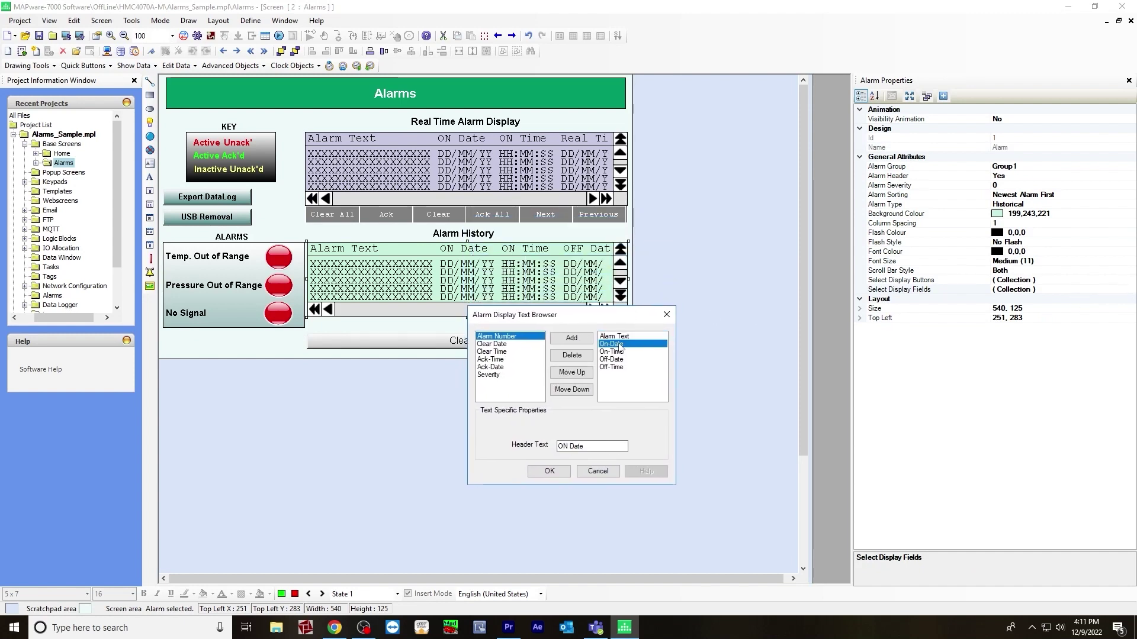
pyautogui.click(613, 352)
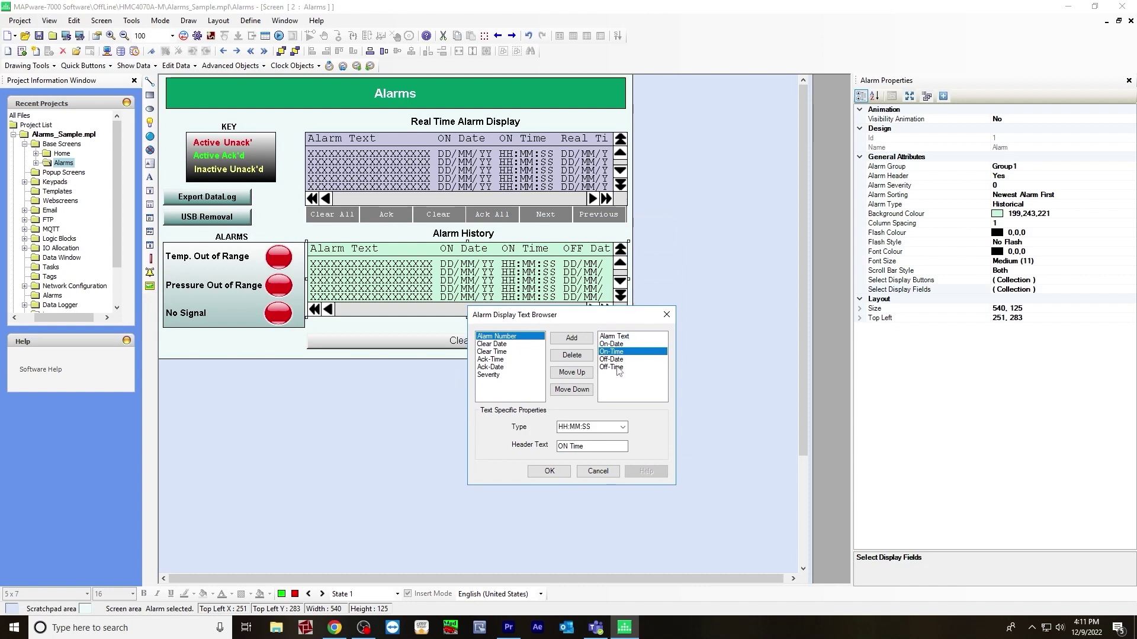
pyautogui.click(615, 360)
pyautogui.click(611, 368)
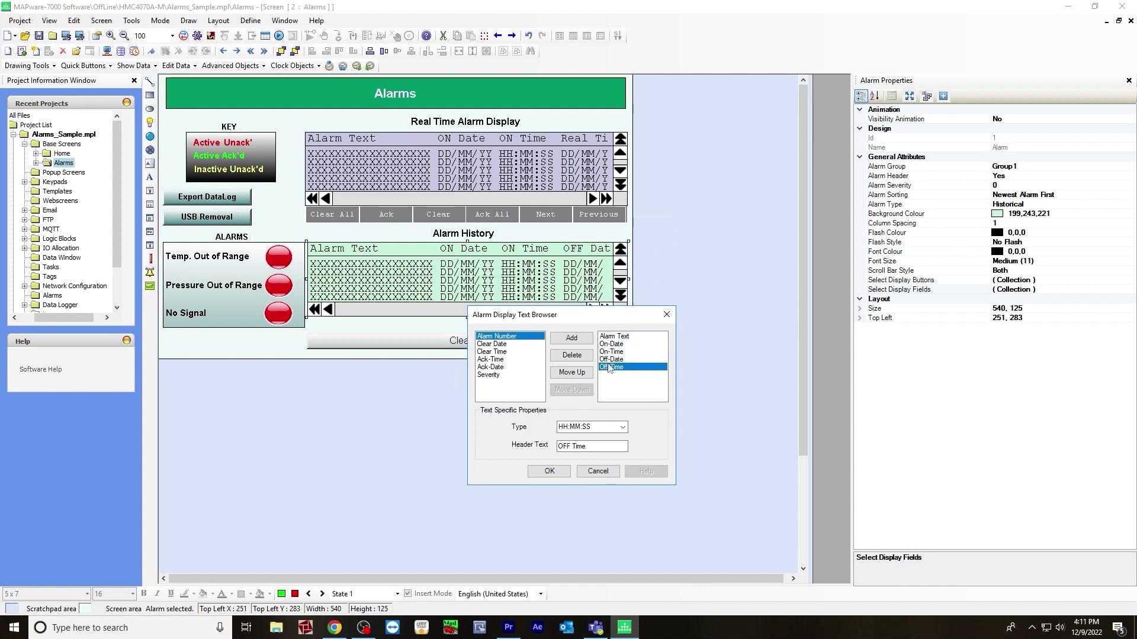
# Step: View the time format options for the Off-Time field and close the Alarm History display field settings
pyautogui.click(623, 428)
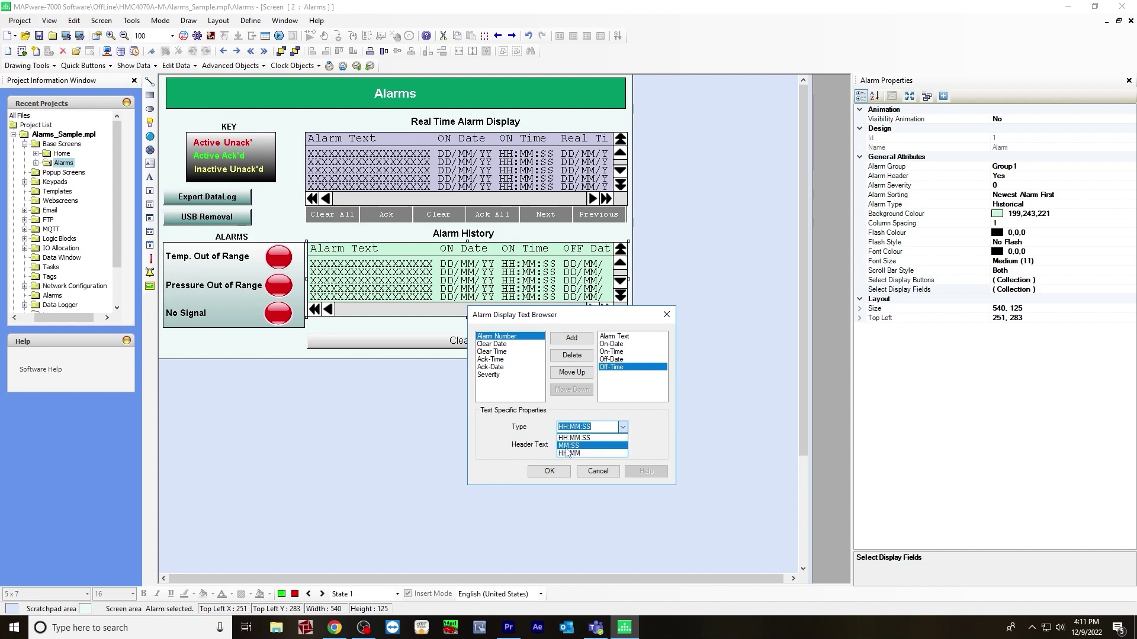
pyautogui.click(601, 425)
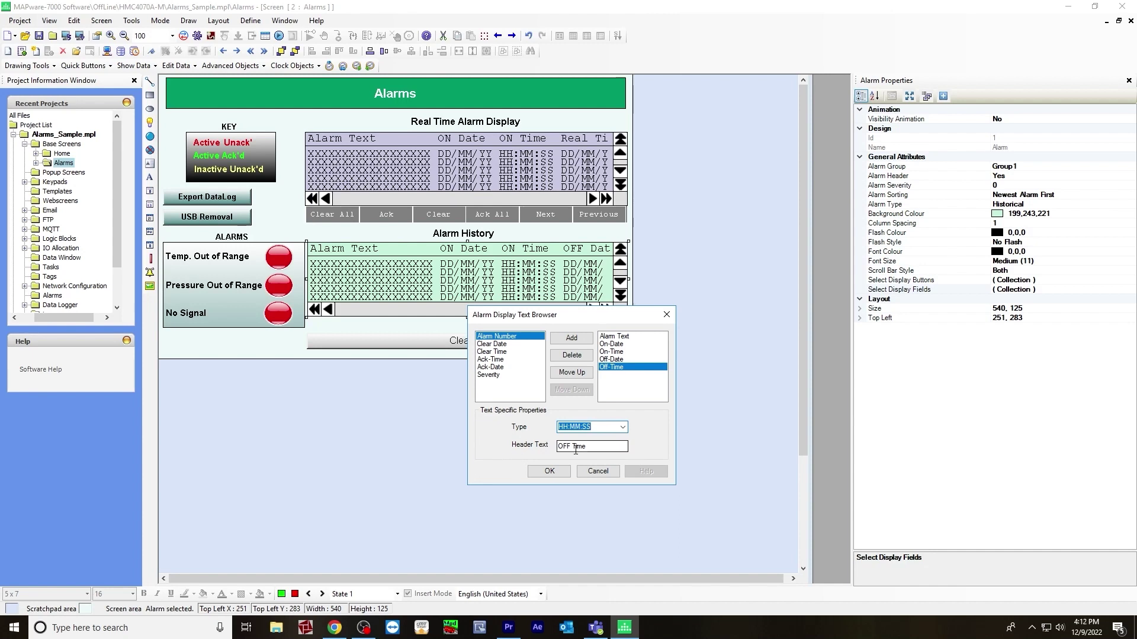
pyautogui.click(550, 471)
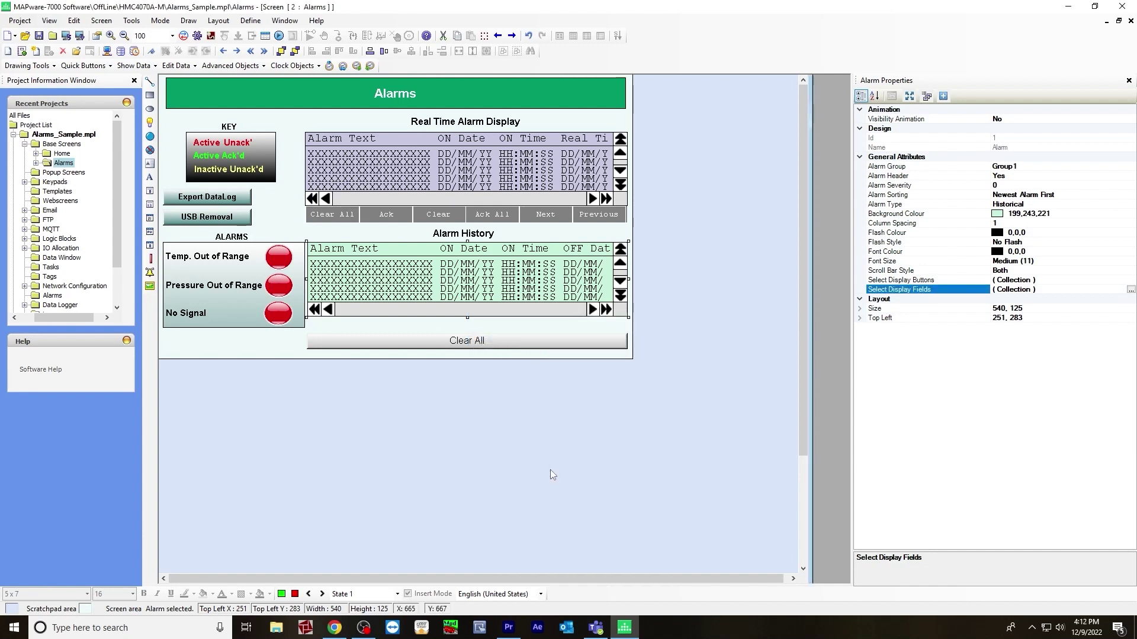
# Step: Select the Clear All button under the Alarm History list and look over the button types that can be drawn
pyautogui.click(421, 347)
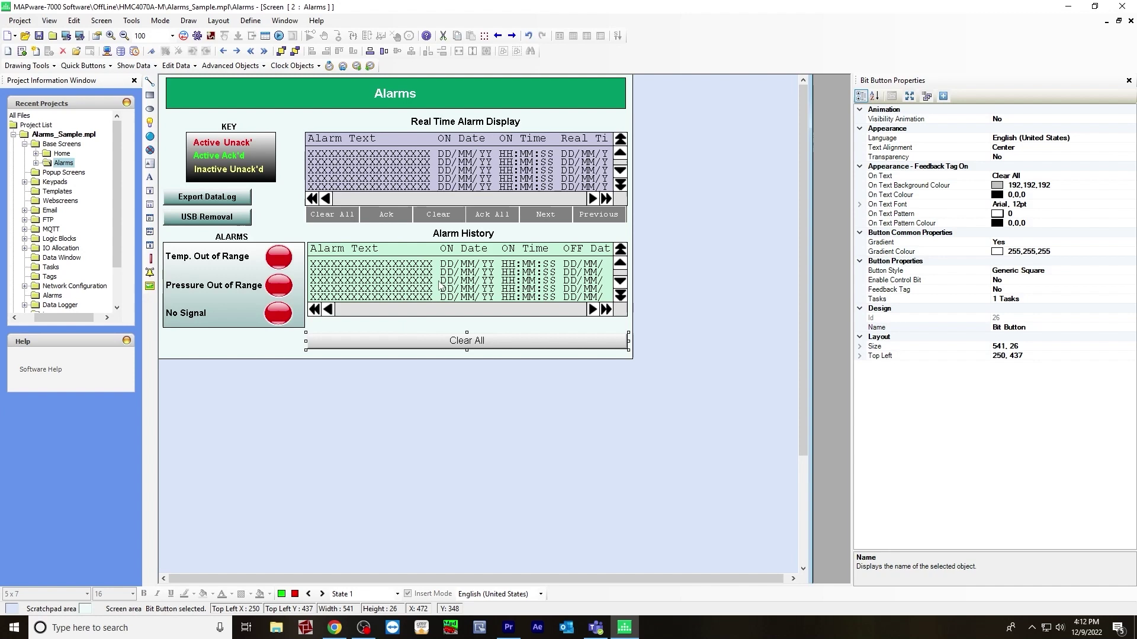
pyautogui.click(160, 20)
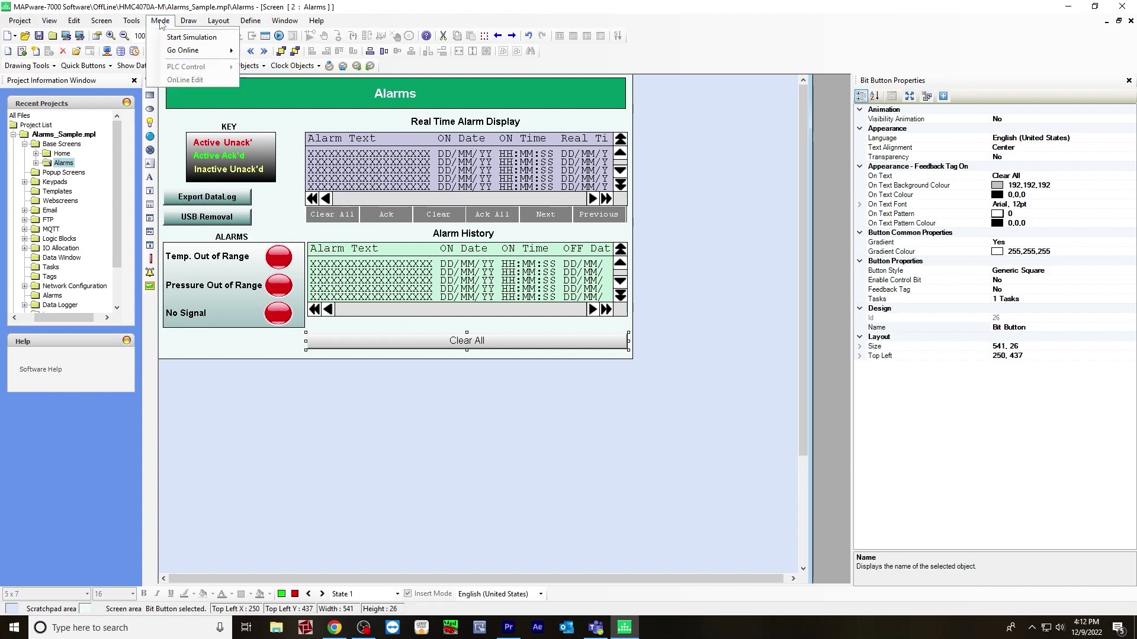
pyautogui.moveTo(190, 21)
pyautogui.moveTo(206, 50)
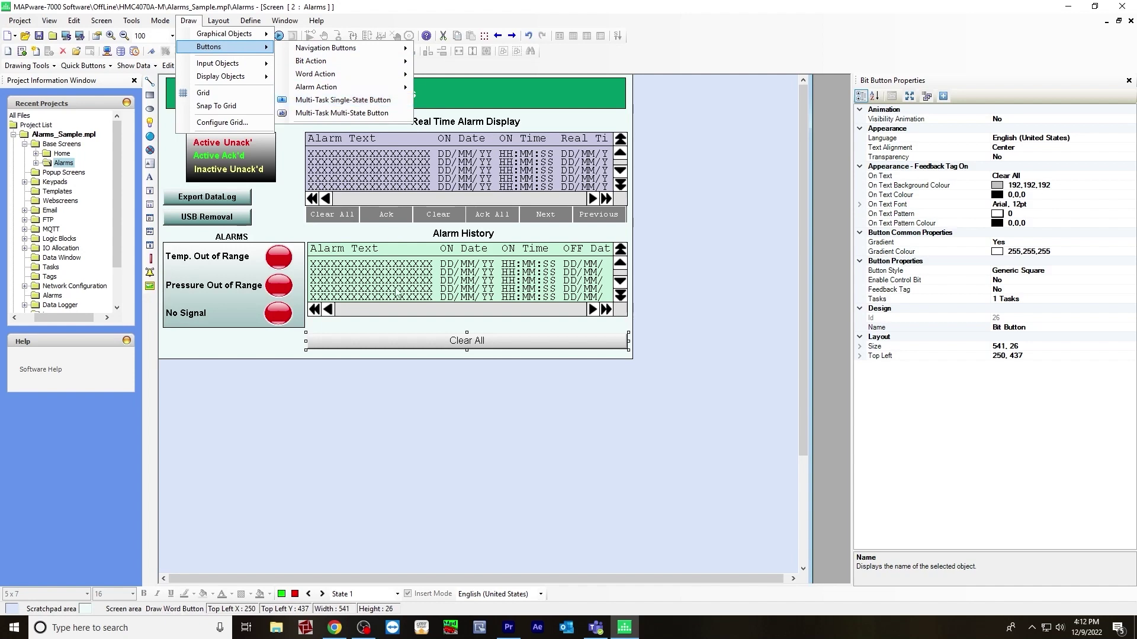
pyautogui.click(413, 323)
pyautogui.click(413, 340)
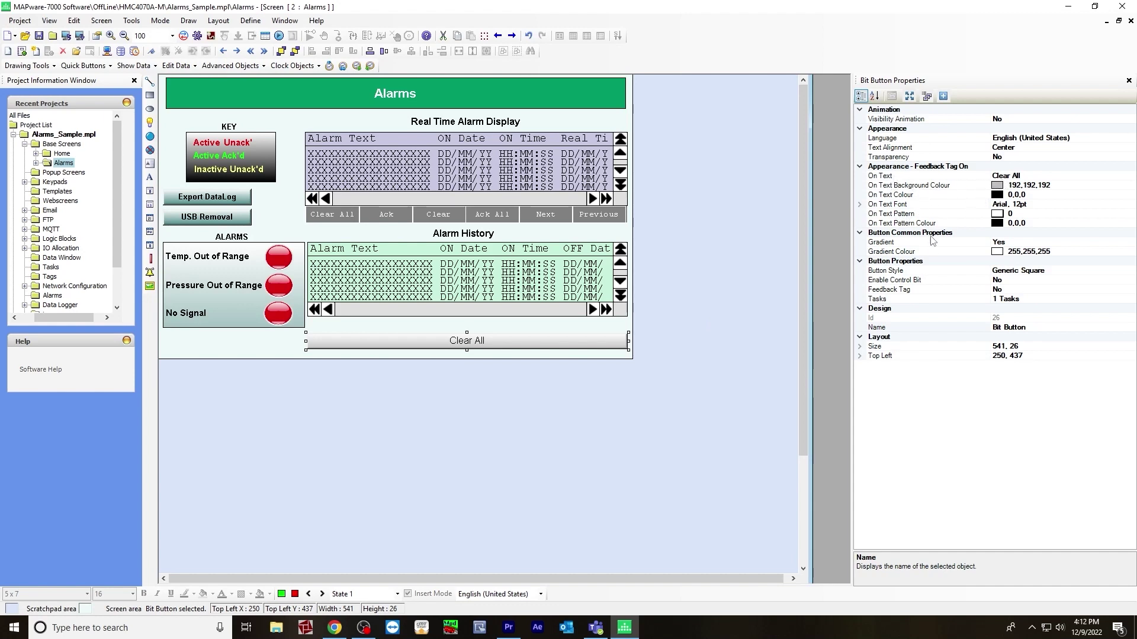
# Step: Inspect the Clear Historical Alarm Memory press task assigned to the Clear All button
pyautogui.click(959, 299)
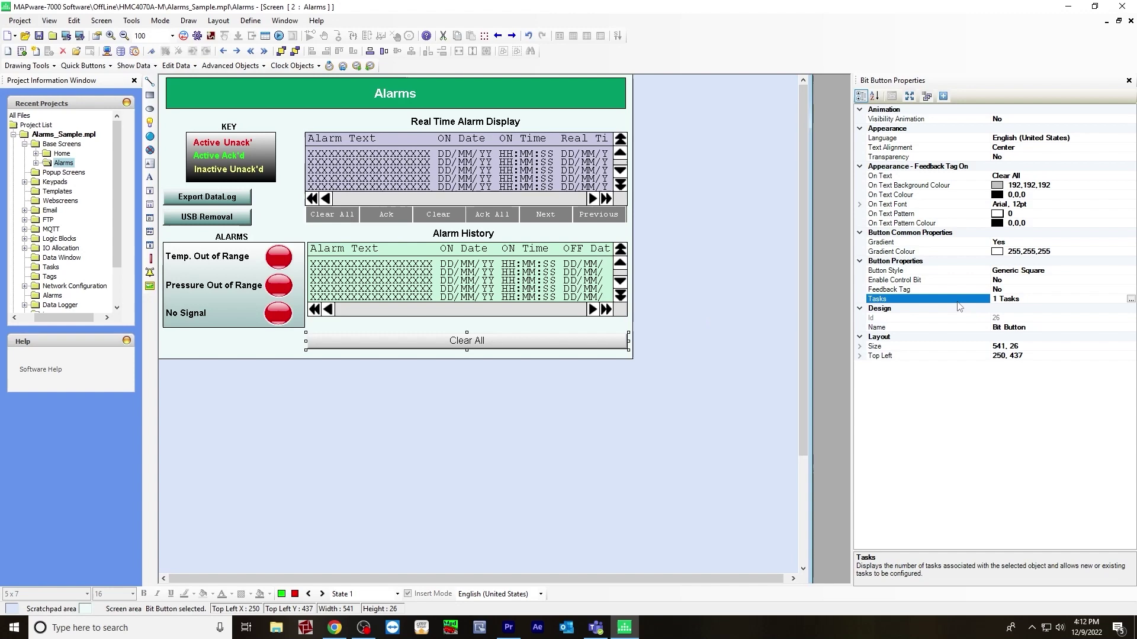
pyautogui.click(1131, 300)
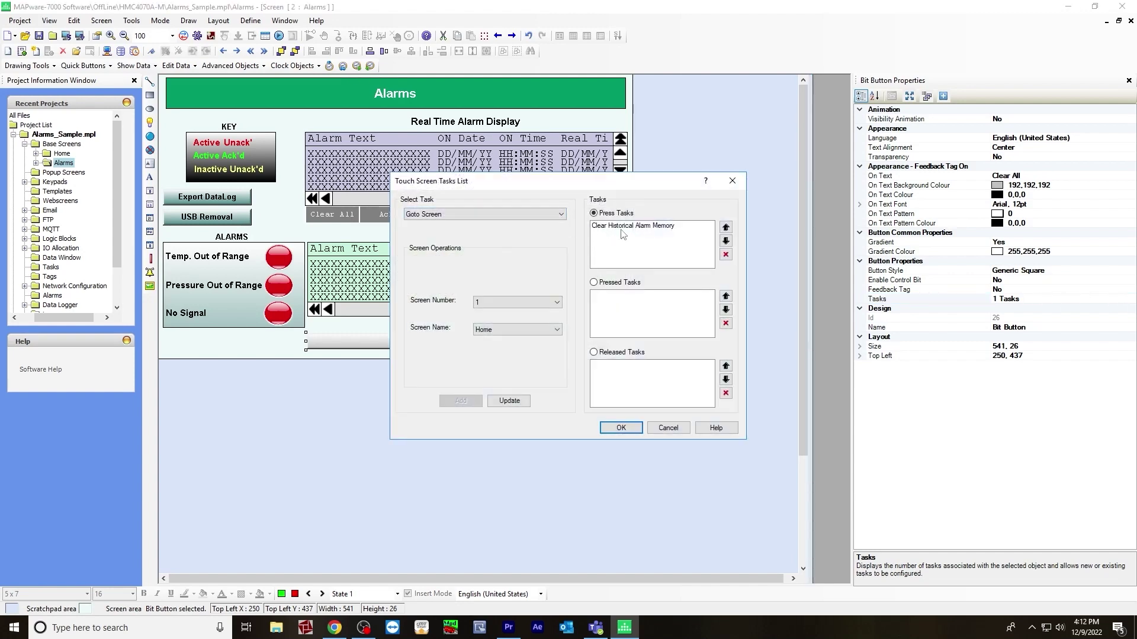
pyautogui.click(645, 228)
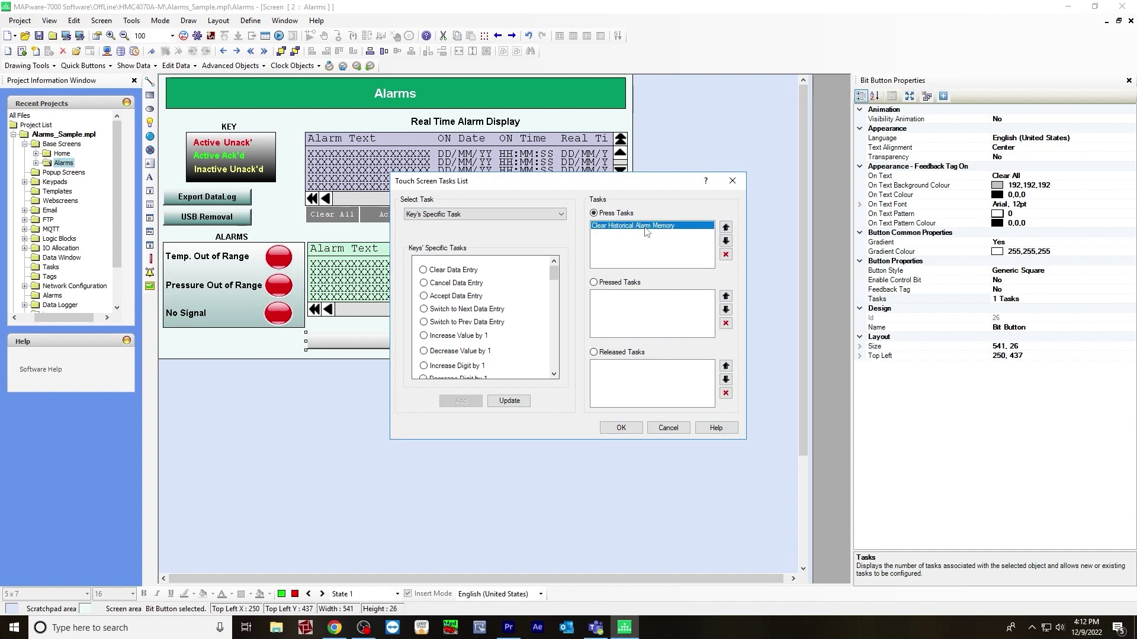
# Step: Browse the Key's Specific Task options available for the Clear All button and close its task list
pyautogui.click(481, 214)
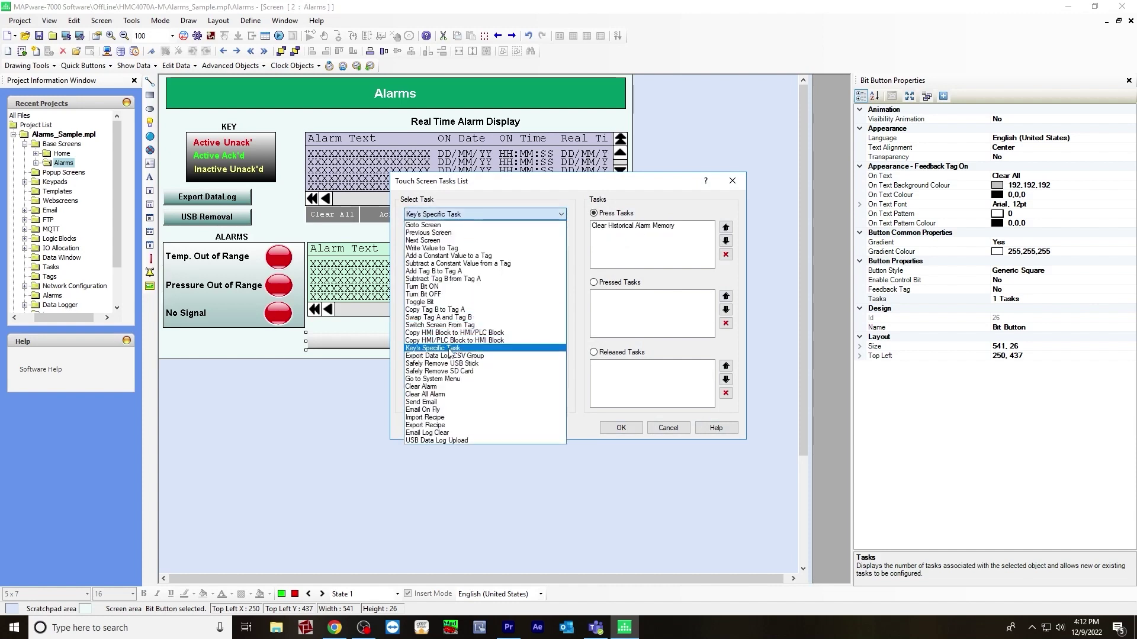
pyautogui.click(449, 349)
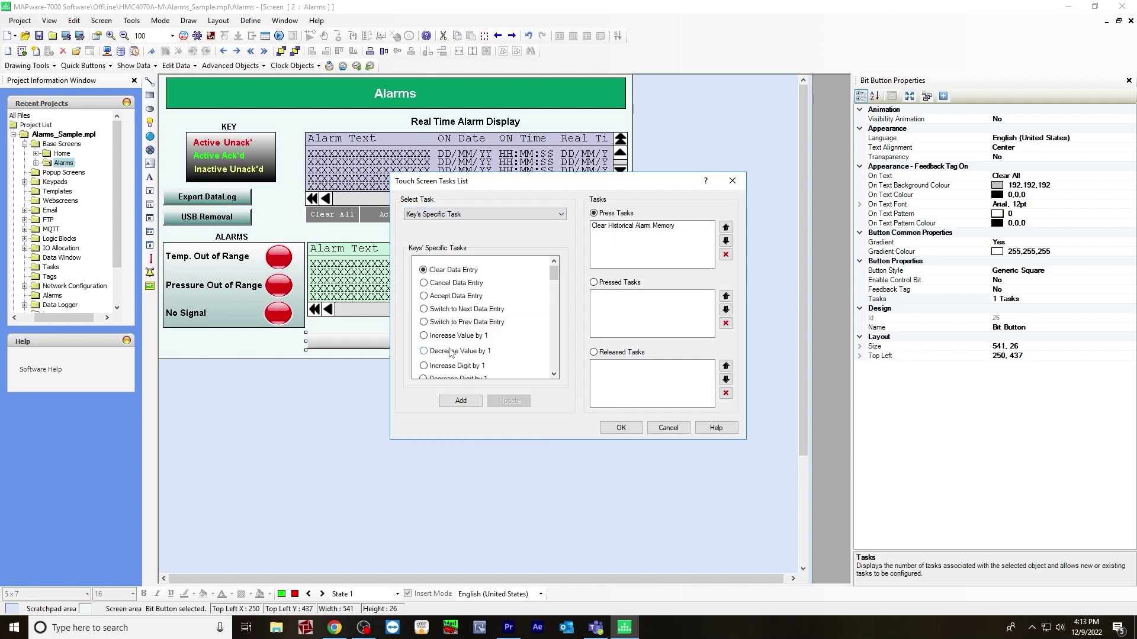
pyautogui.moveTo(553, 272); pyautogui.dragTo(555, 243)
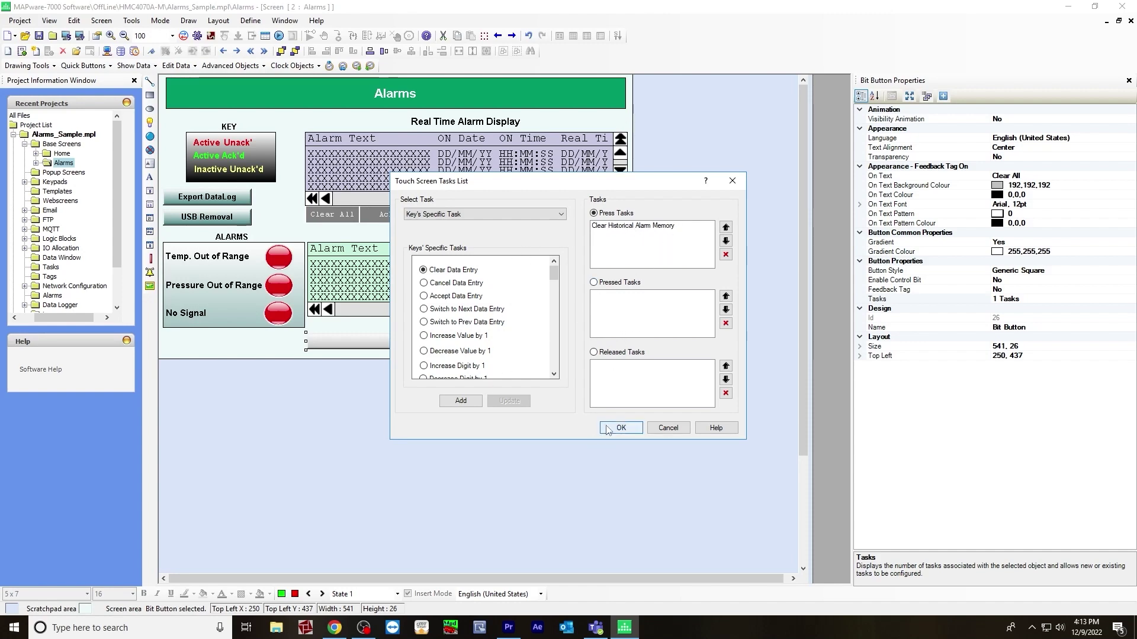
pyautogui.click(631, 428)
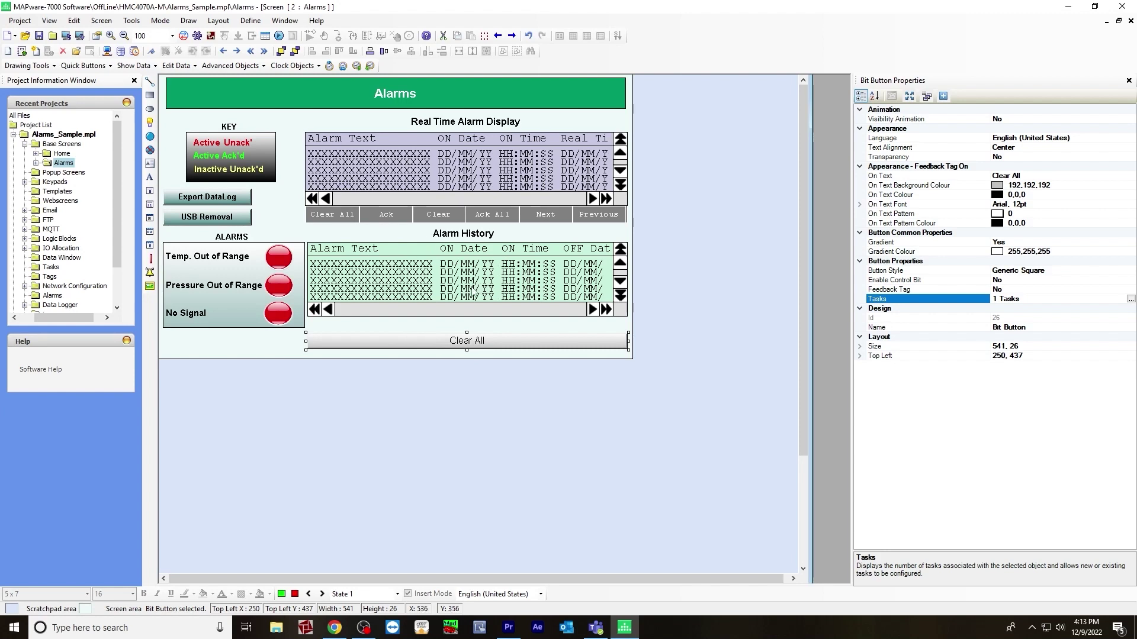
# Step: Select the Temp. Out of Range toggle button and look over the Bit Action button types that can be drawn
pyautogui.press('Escape')
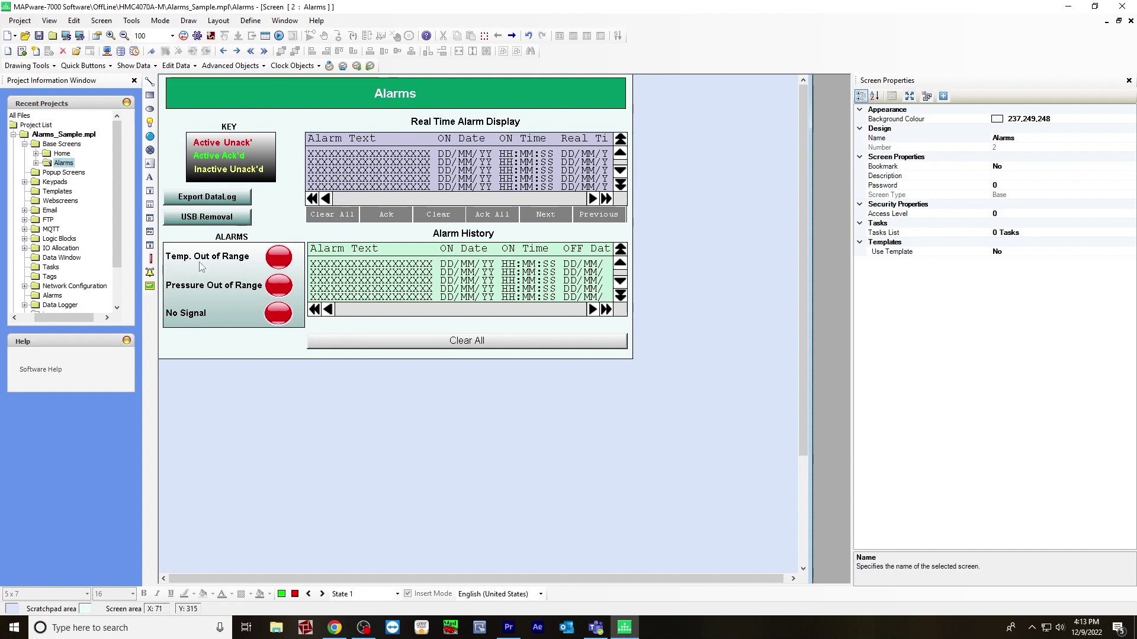
pyautogui.click(275, 259)
pyautogui.click(188, 20)
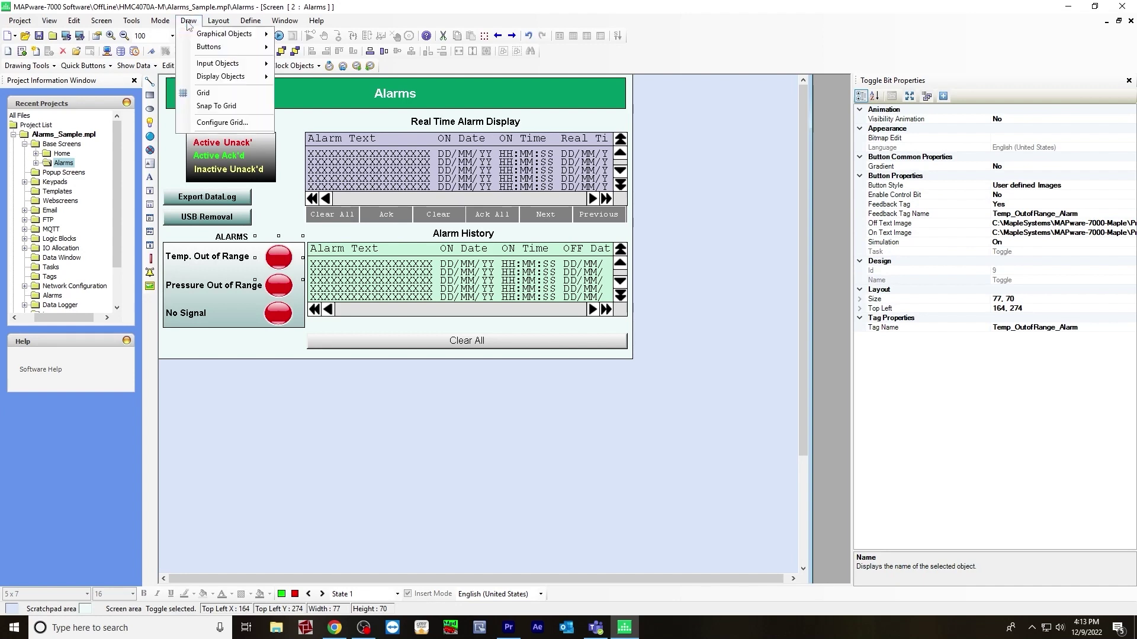
pyautogui.moveTo(209, 48)
pyautogui.moveTo(323, 61)
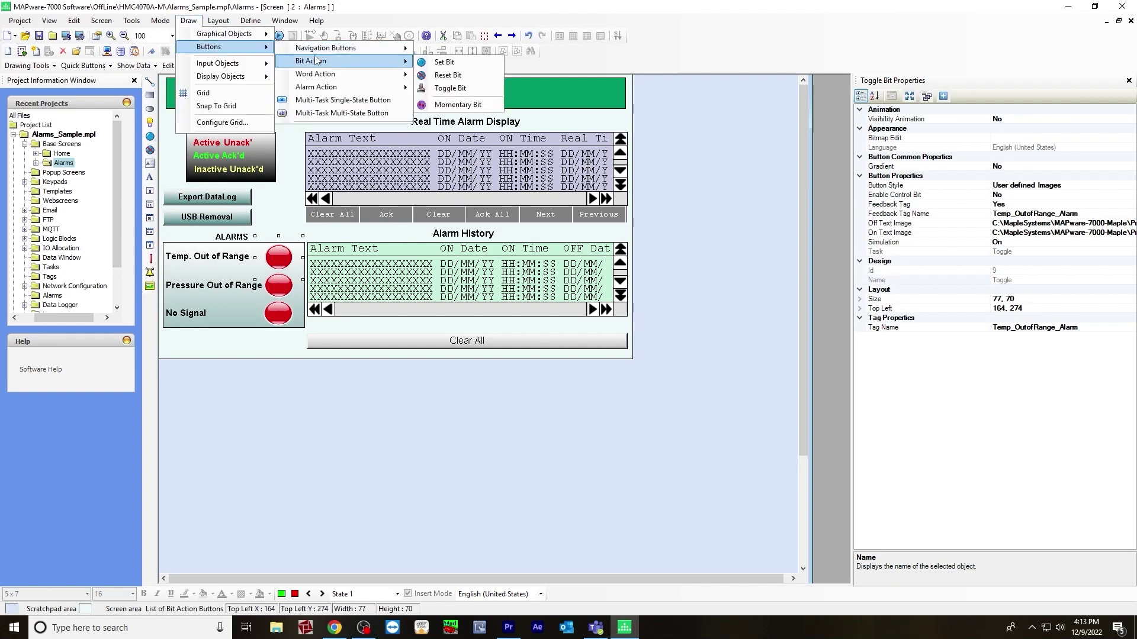
pyautogui.click(249, 245)
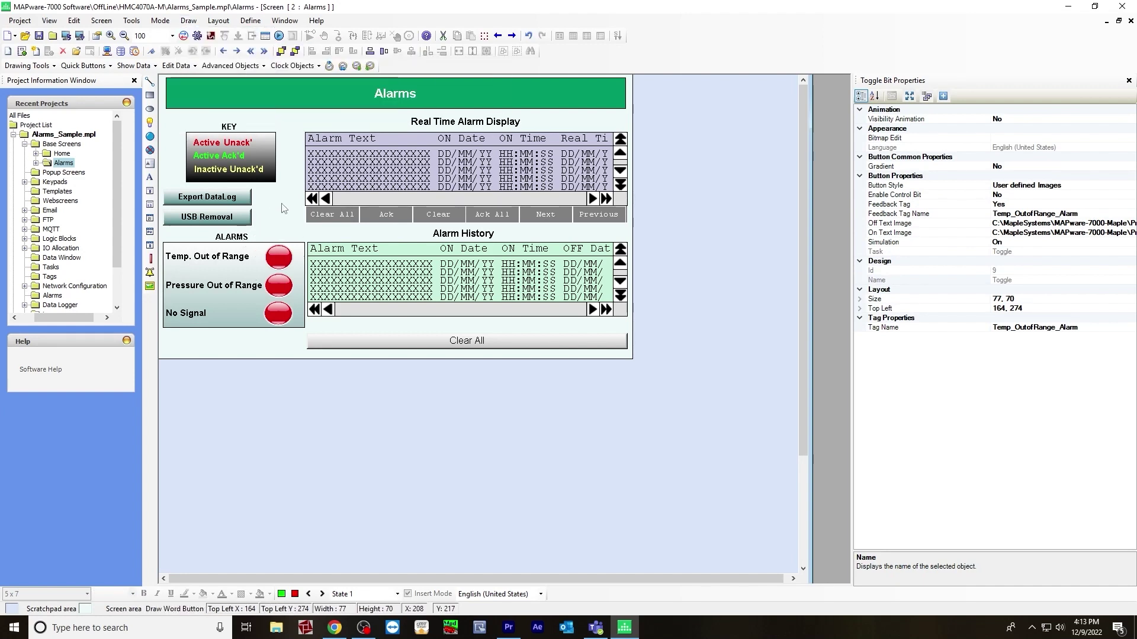
pyautogui.click(237, 249)
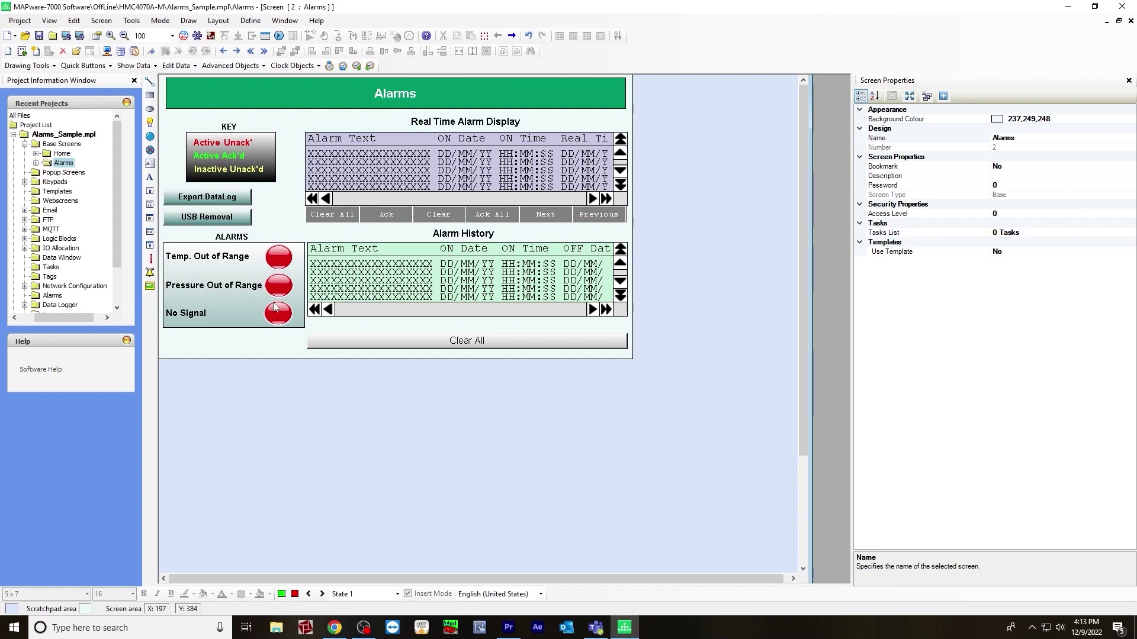
# Step: View the Button Style options for the Temp. Out of Range toggle button and keep User defined Images
pyautogui.click(281, 260)
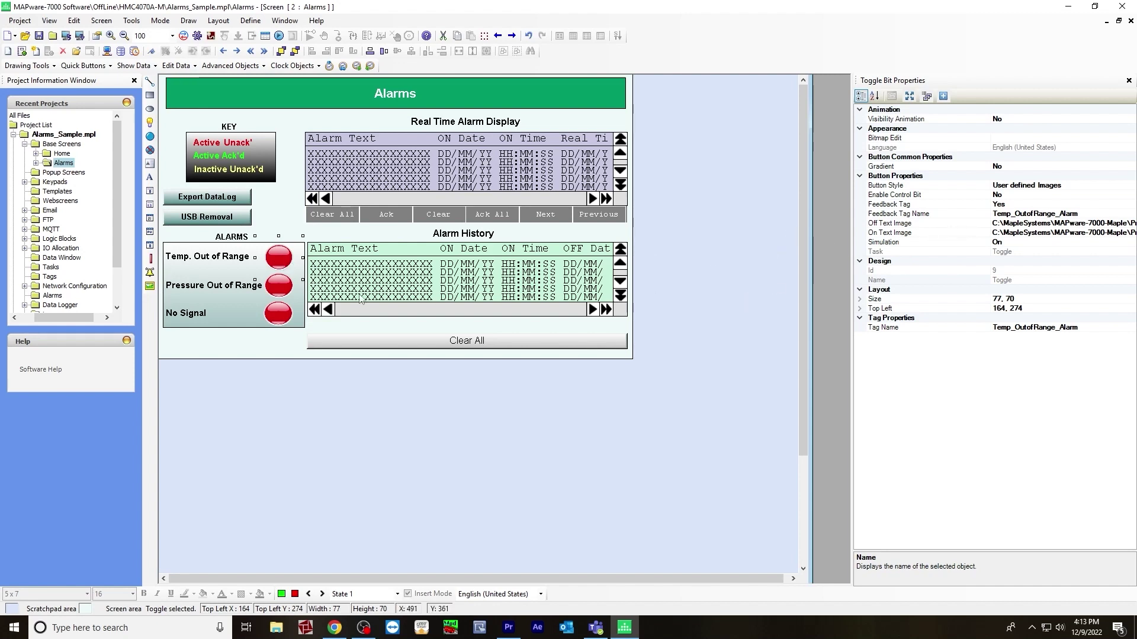
pyautogui.click(284, 296)
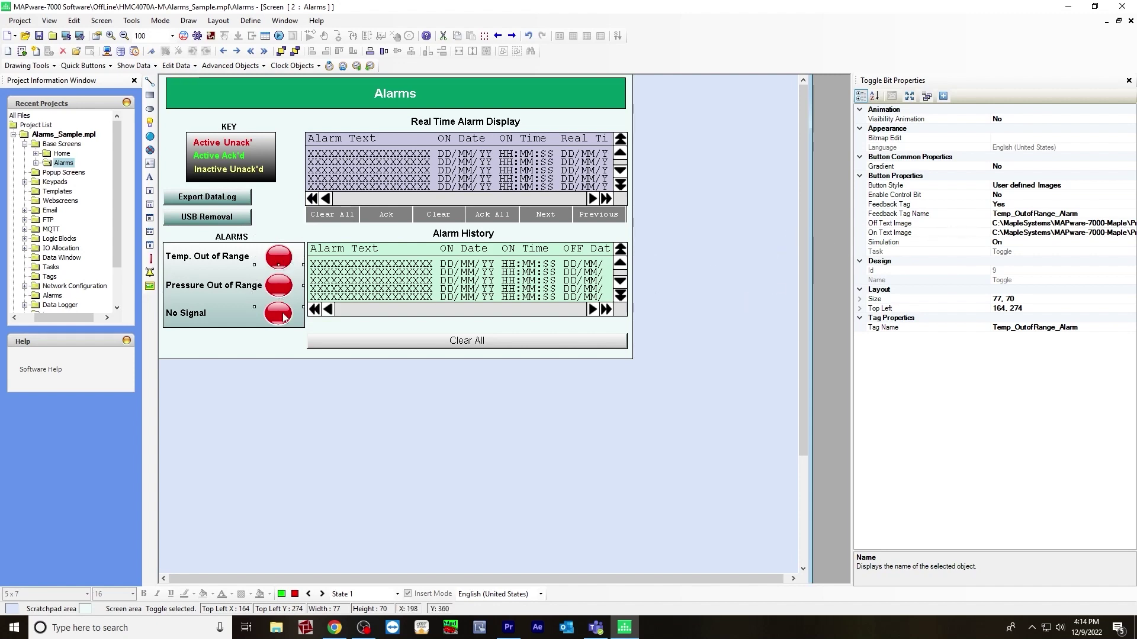
pyautogui.click(283, 263)
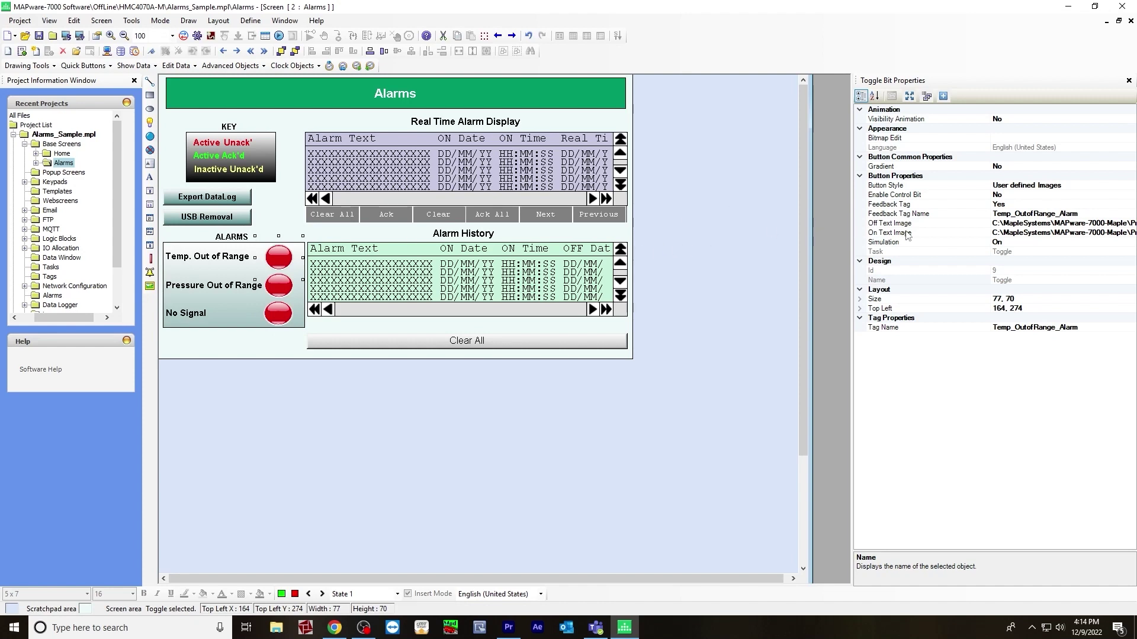
pyautogui.click(1054, 186)
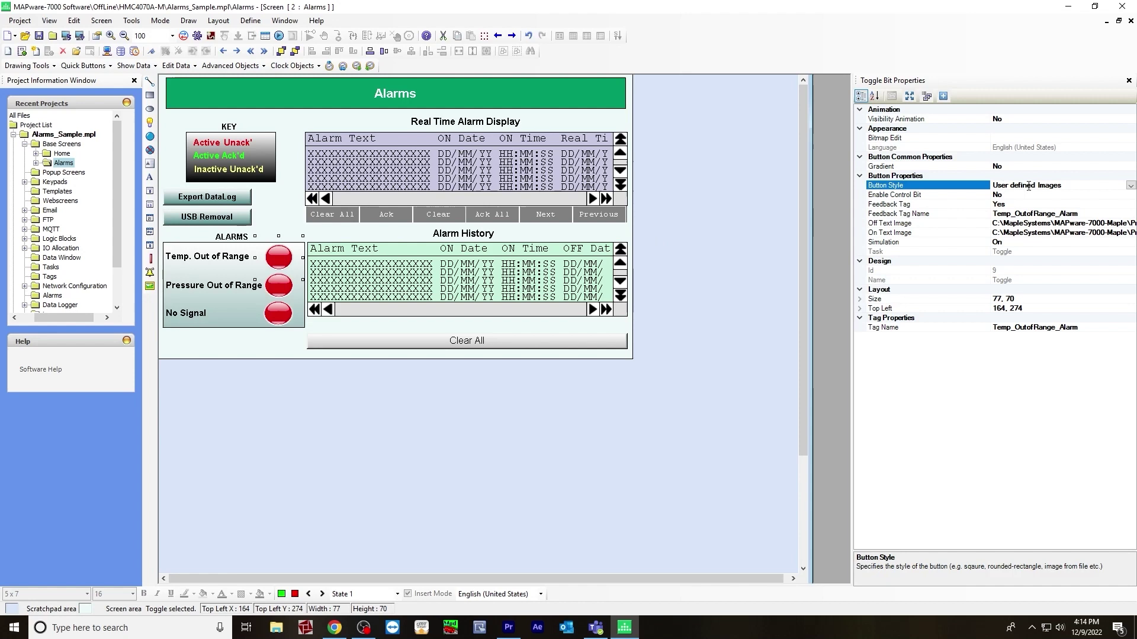
pyautogui.click(1130, 186)
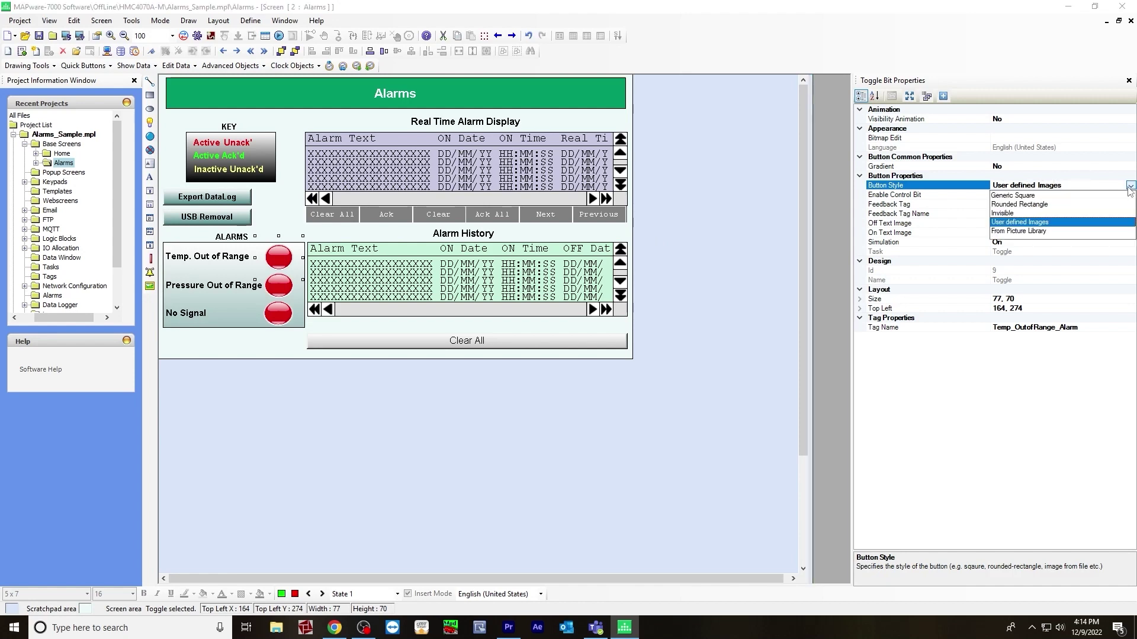
pyautogui.click(1088, 224)
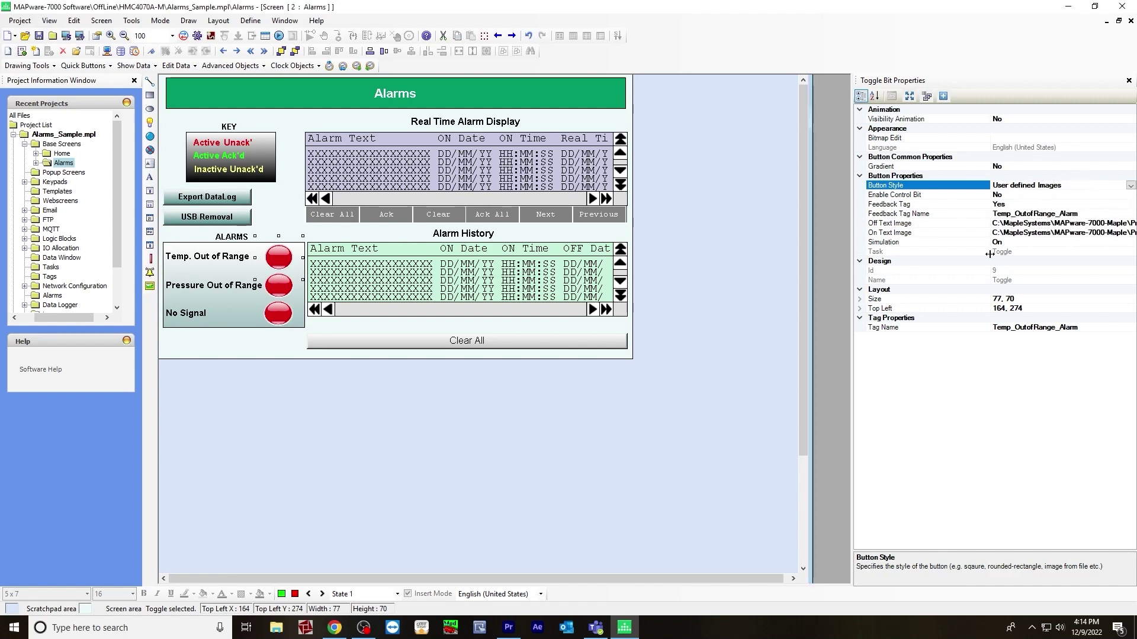
# Step: Browse the Images\LED Light BMP folder for the Temp. Out of Range button's Off Text Image, select Asset 186@2x, and close the file dialog without opening it
pyautogui.click(1025, 223)
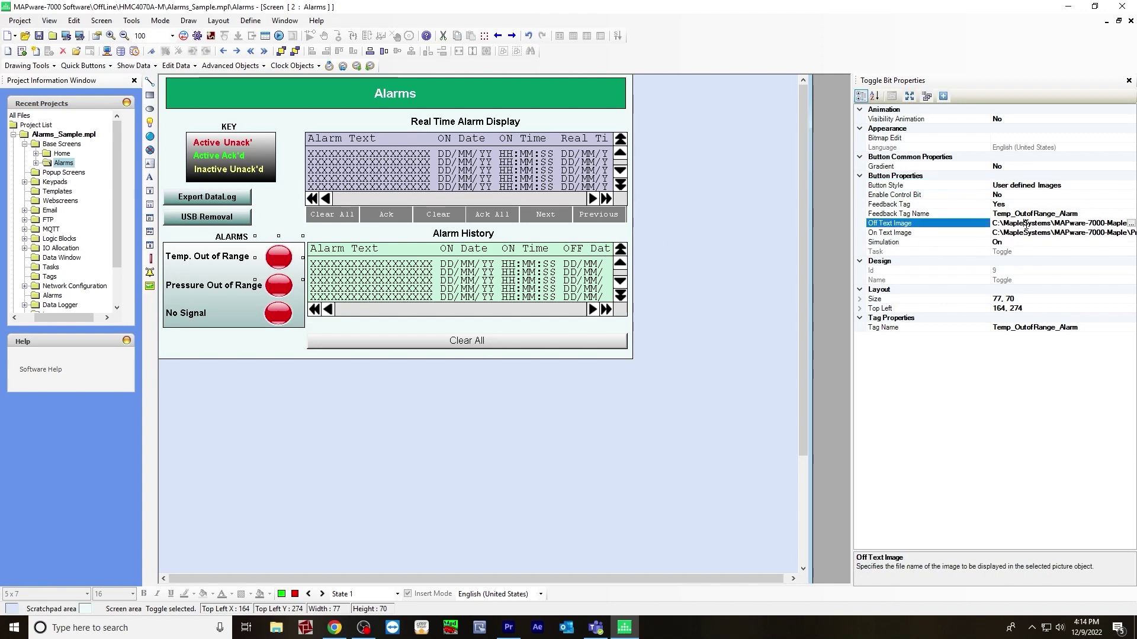
pyautogui.click(1131, 223)
pyautogui.click(240, 41)
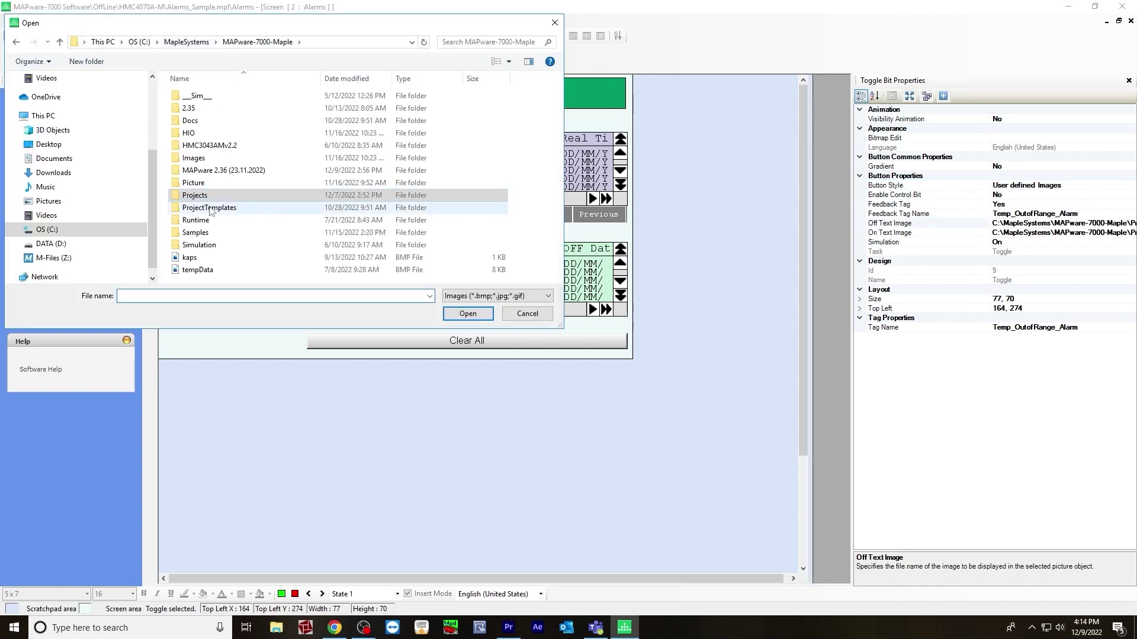
pyautogui.doubleClick(195, 158)
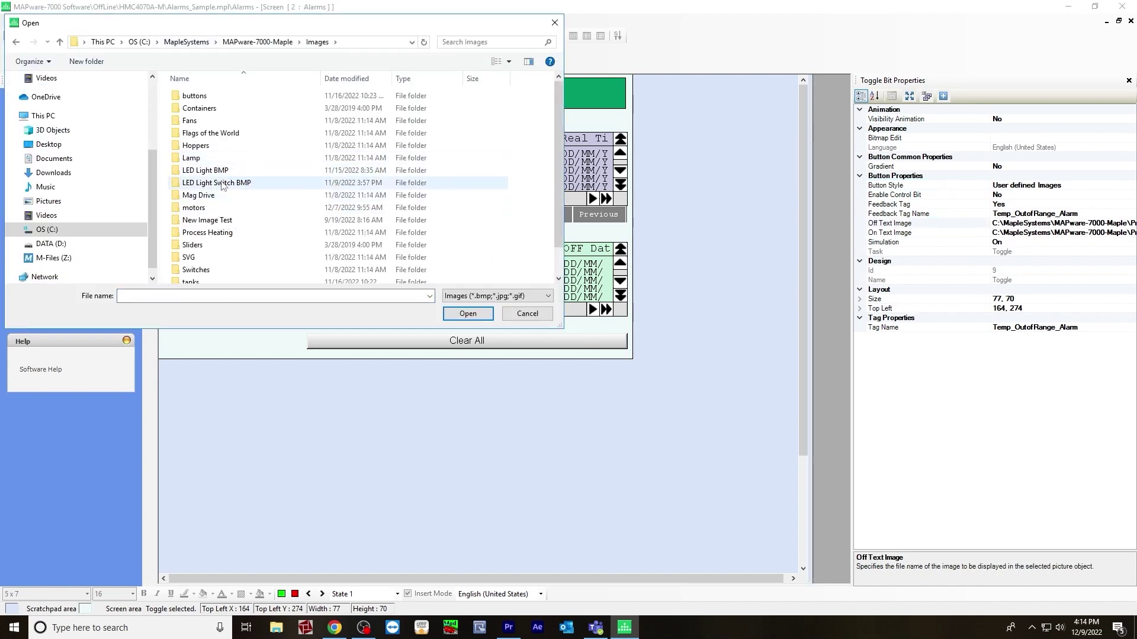
pyautogui.doubleClick(204, 170)
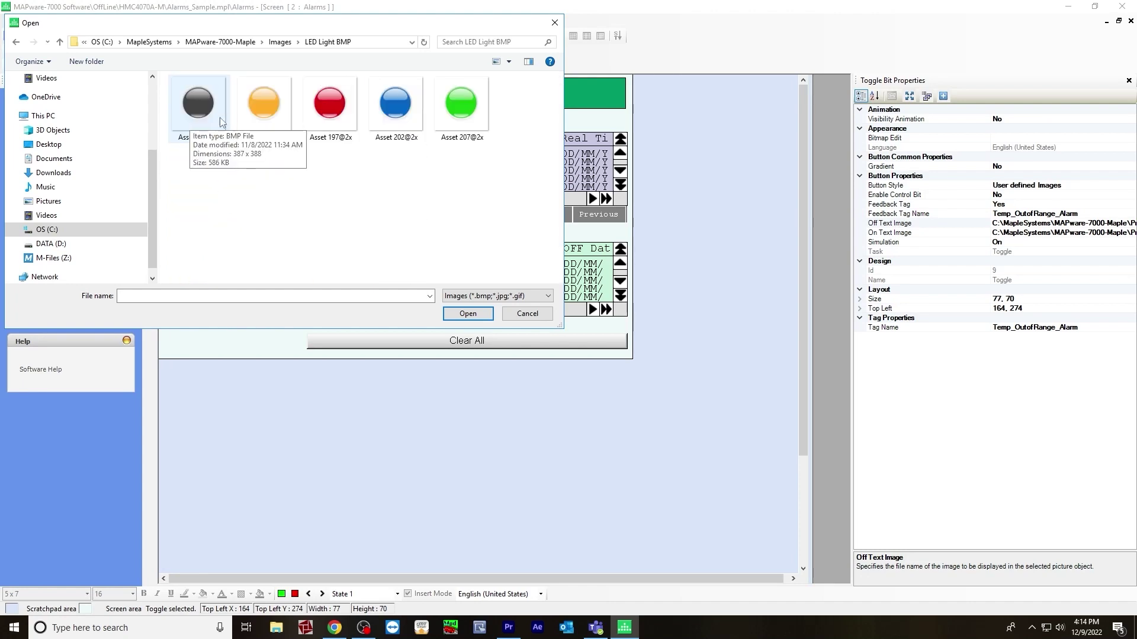
pyautogui.click(210, 120)
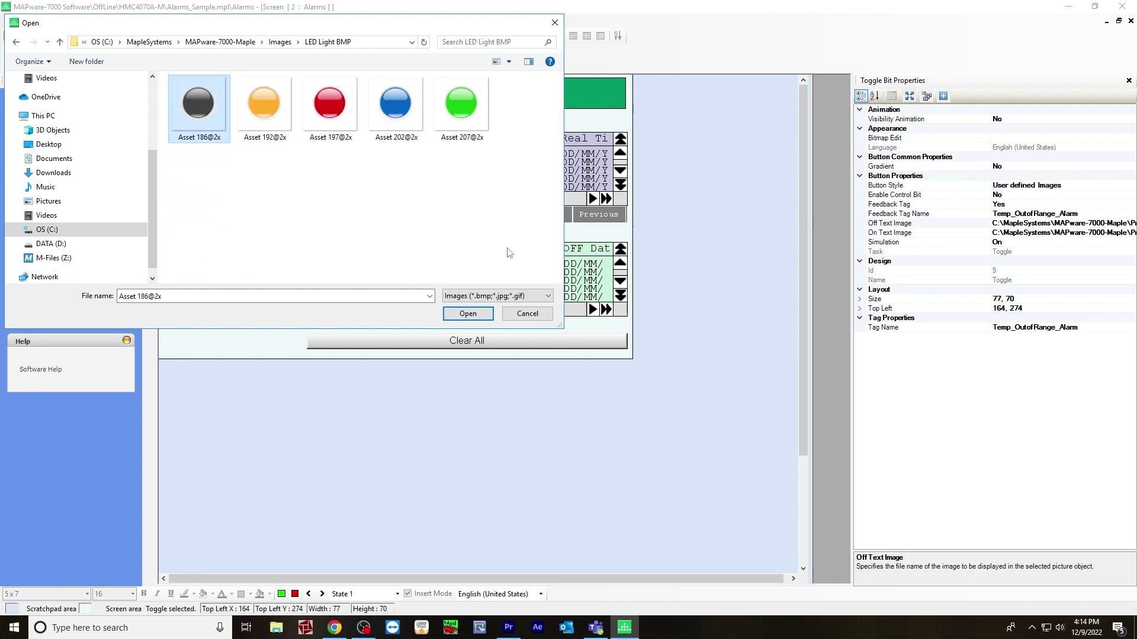
pyautogui.click(554, 23)
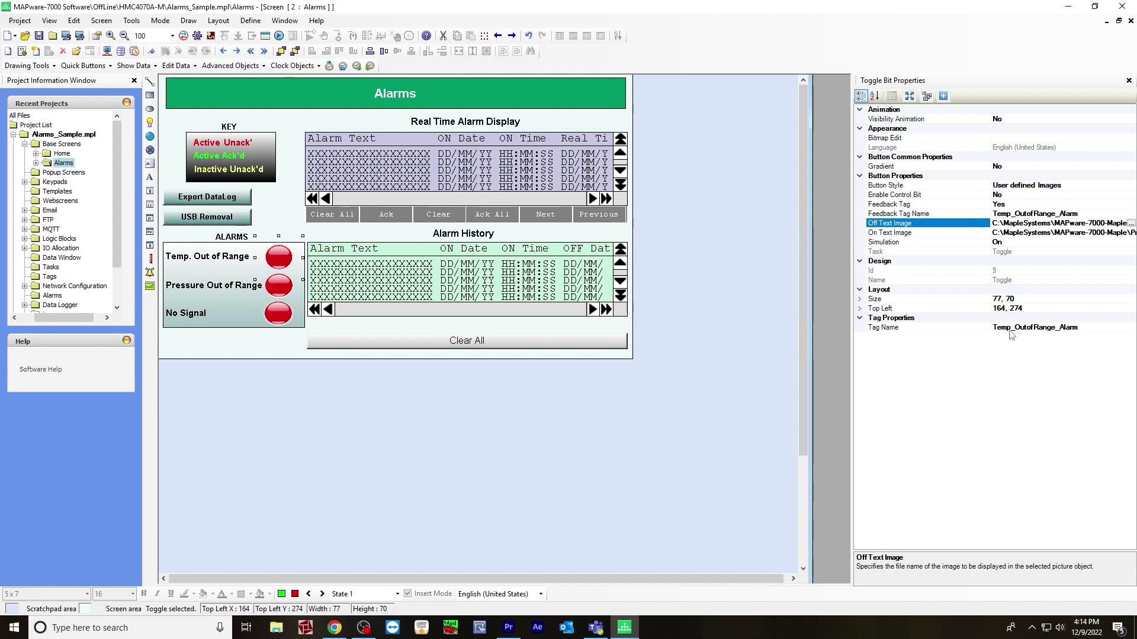
# Step: Inspect the tag names assigned to the Temp., Pressure Out of Range and No Signal toggle buttons
pyautogui.click(1081, 327)
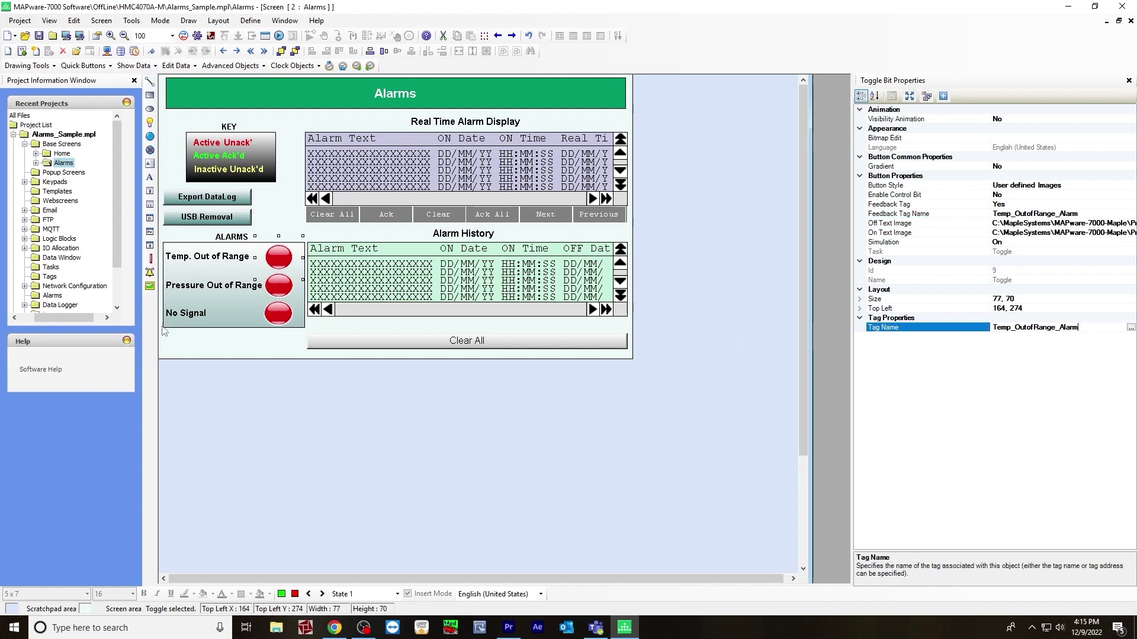
pyautogui.click(265, 283)
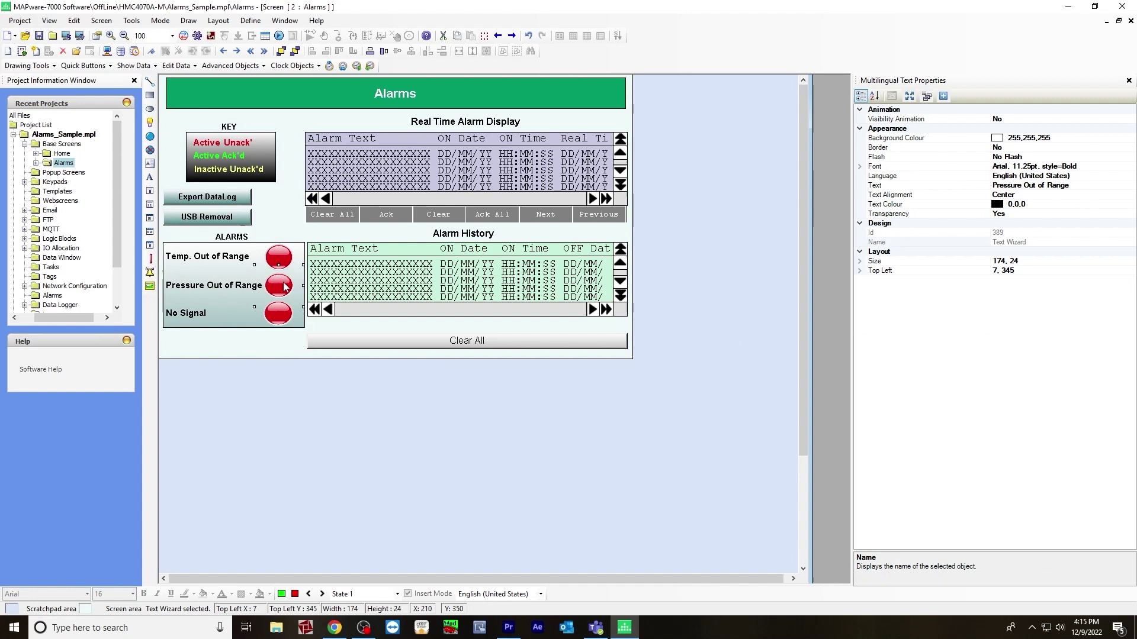
pyautogui.click(284, 286)
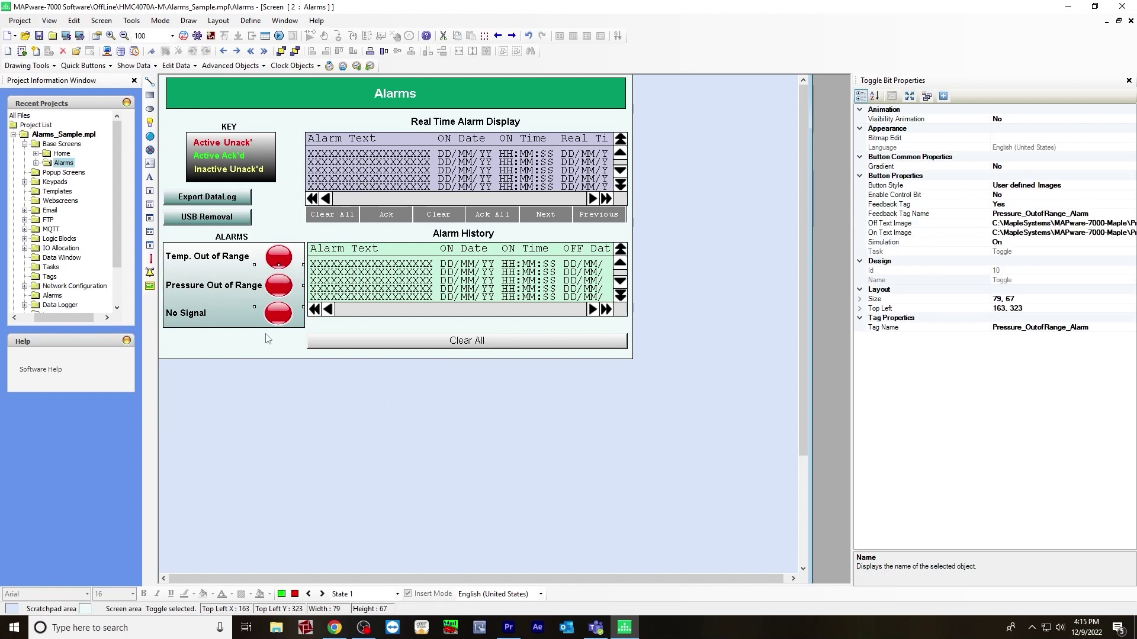
pyautogui.click(276, 321)
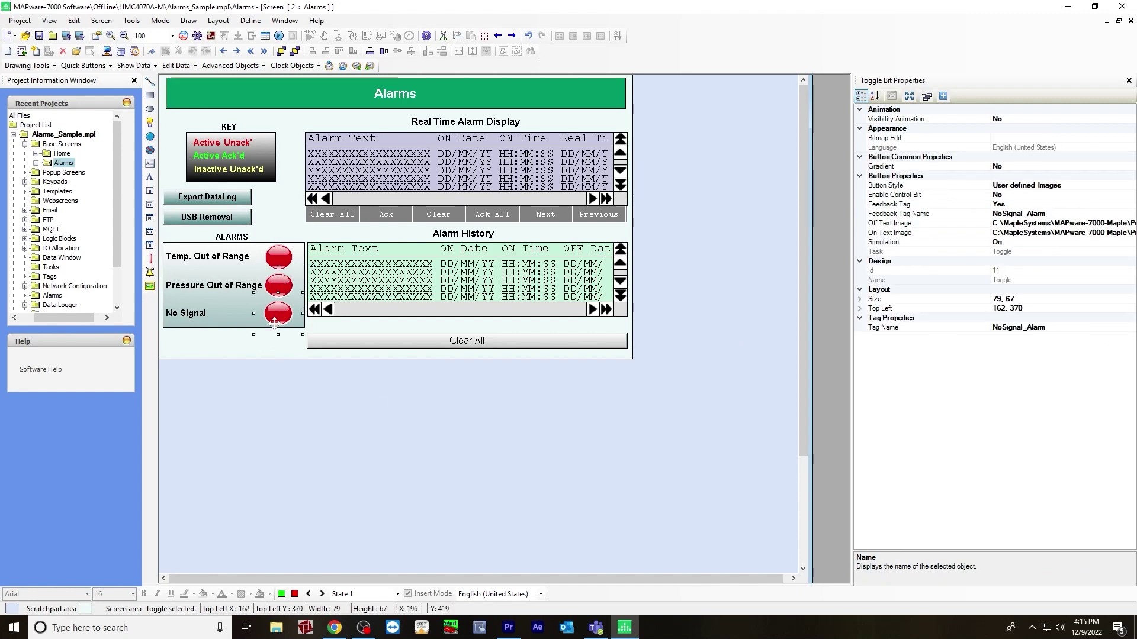
pyautogui.click(276, 257)
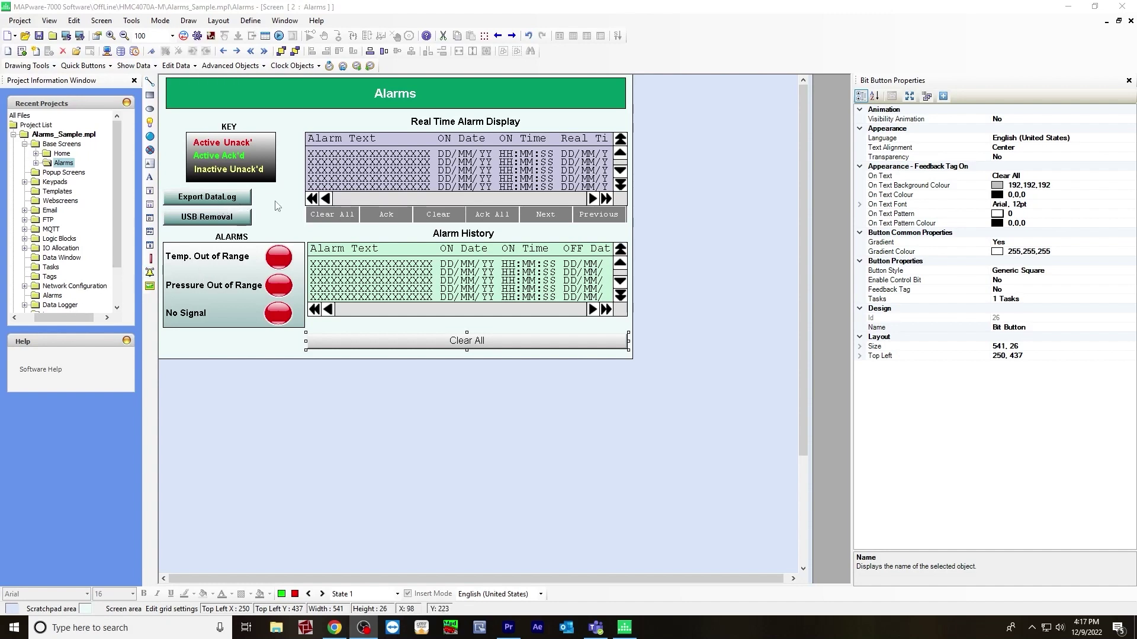
# Step: Compare the properties of the Export DataLog, USB Removal and Clear All buttons
pyautogui.click(241, 200)
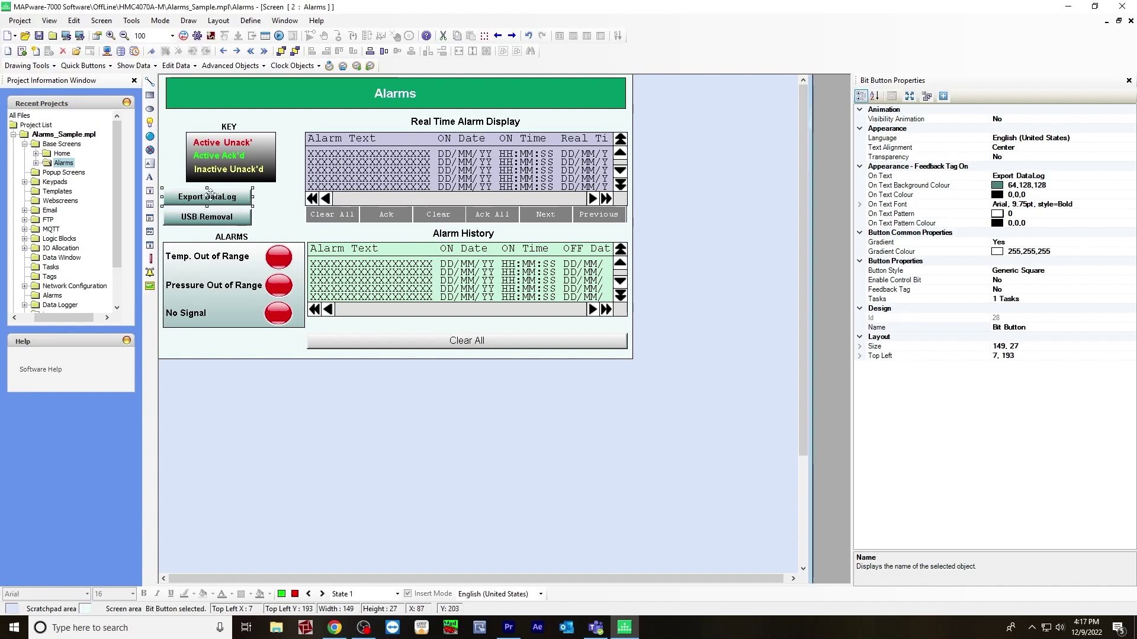
pyautogui.click(218, 218)
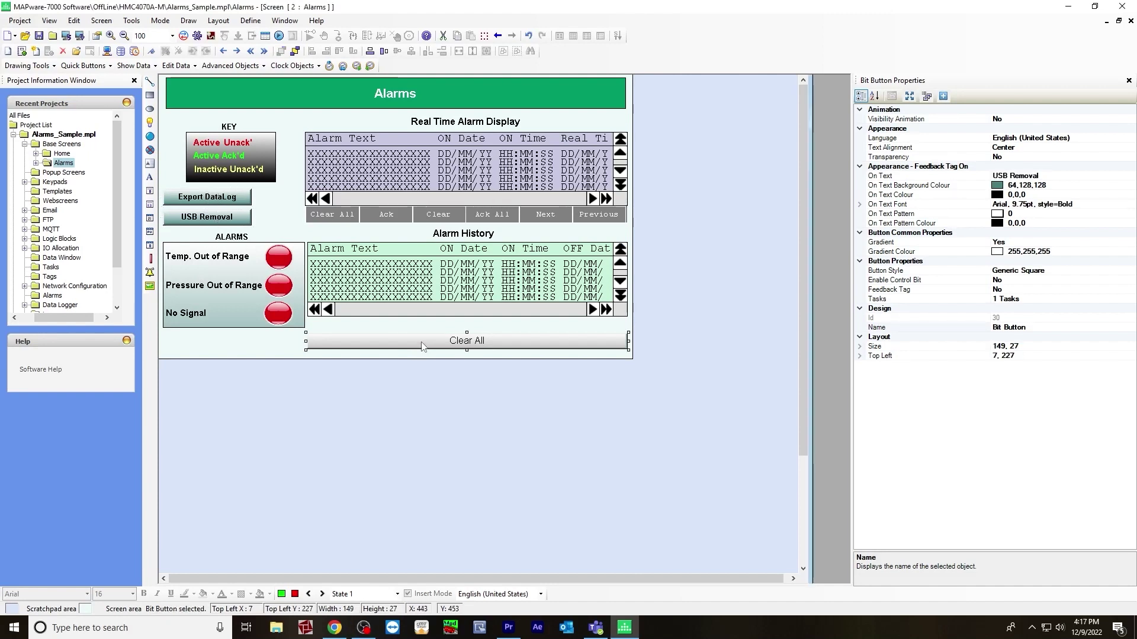
pyautogui.click(421, 342)
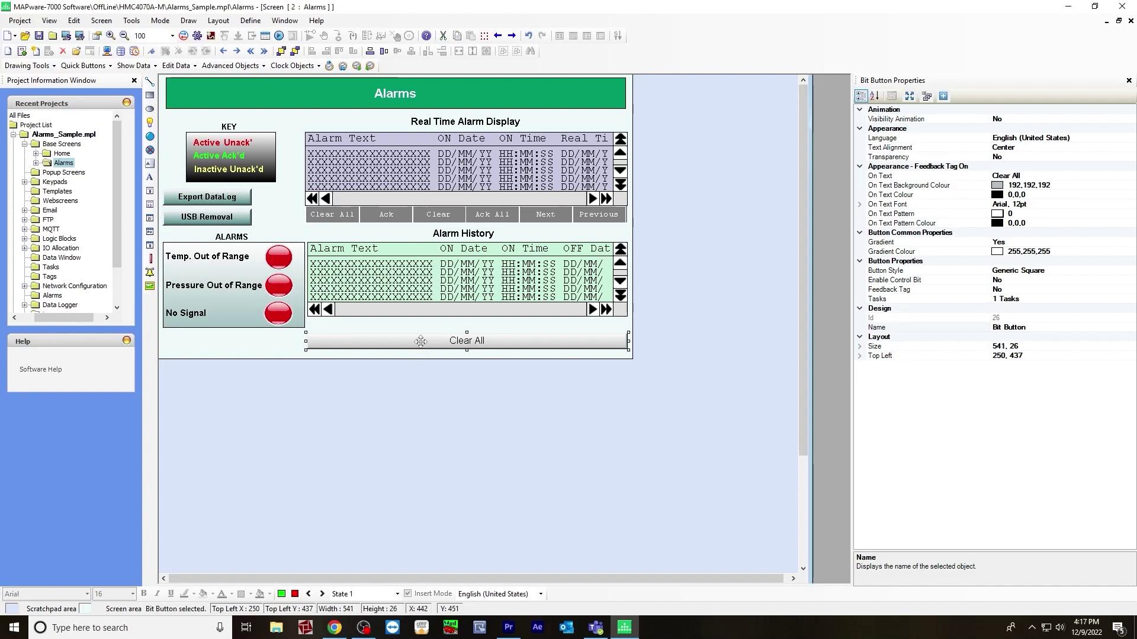
pyautogui.click(218, 203)
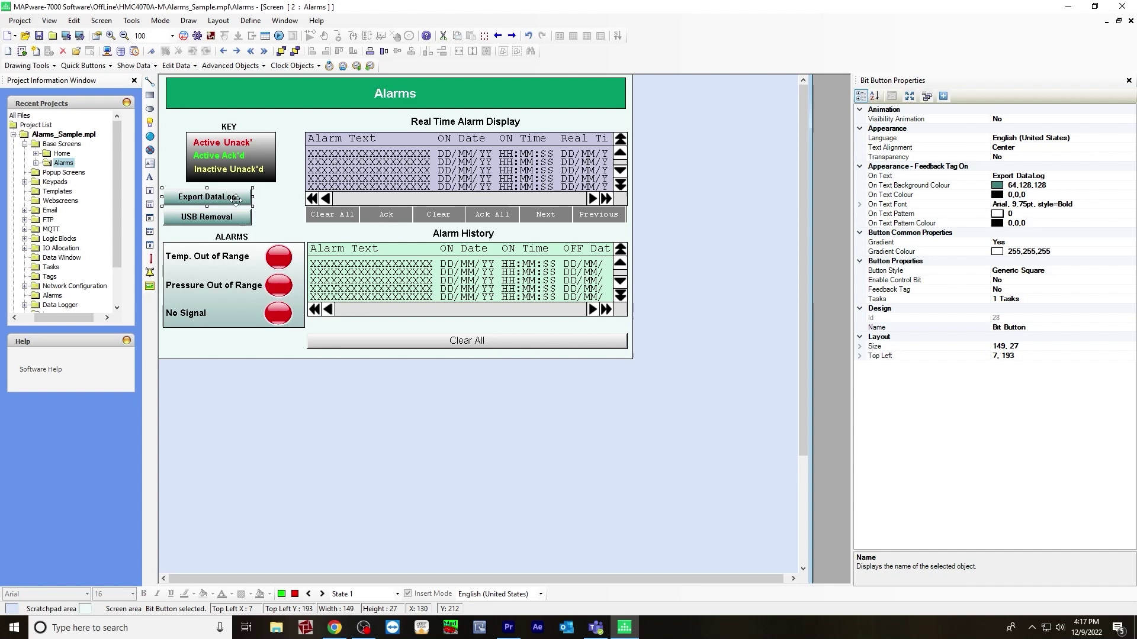
pyautogui.click(224, 216)
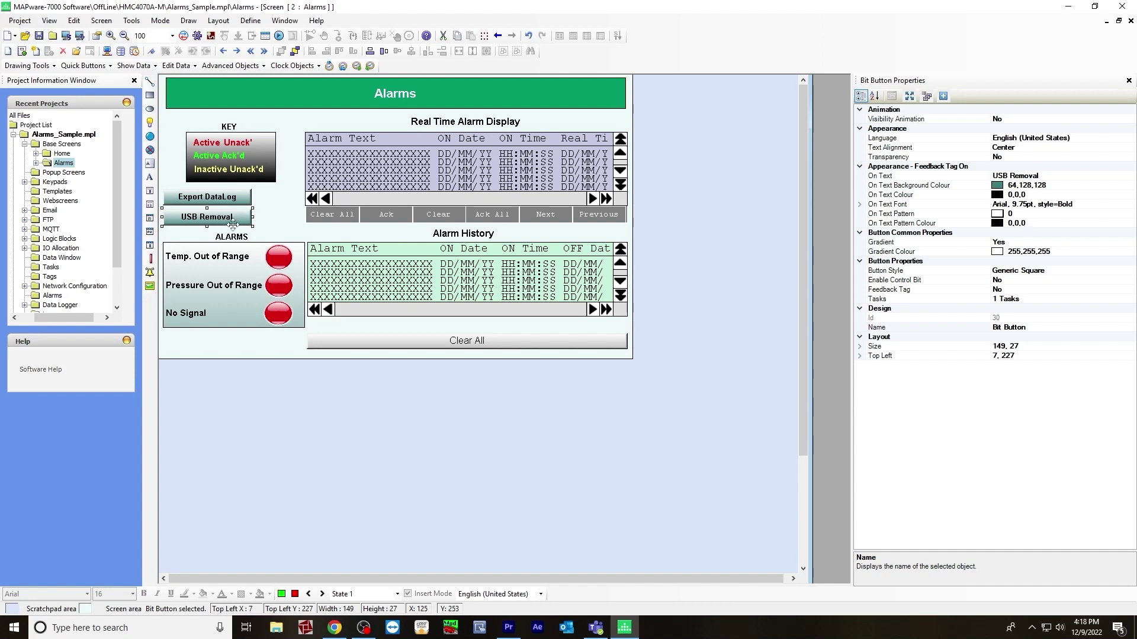
# Step: Open the Export DataLog button's task list and inspect its Export Data Log CSV Group 1 press task
pyautogui.click(247, 201)
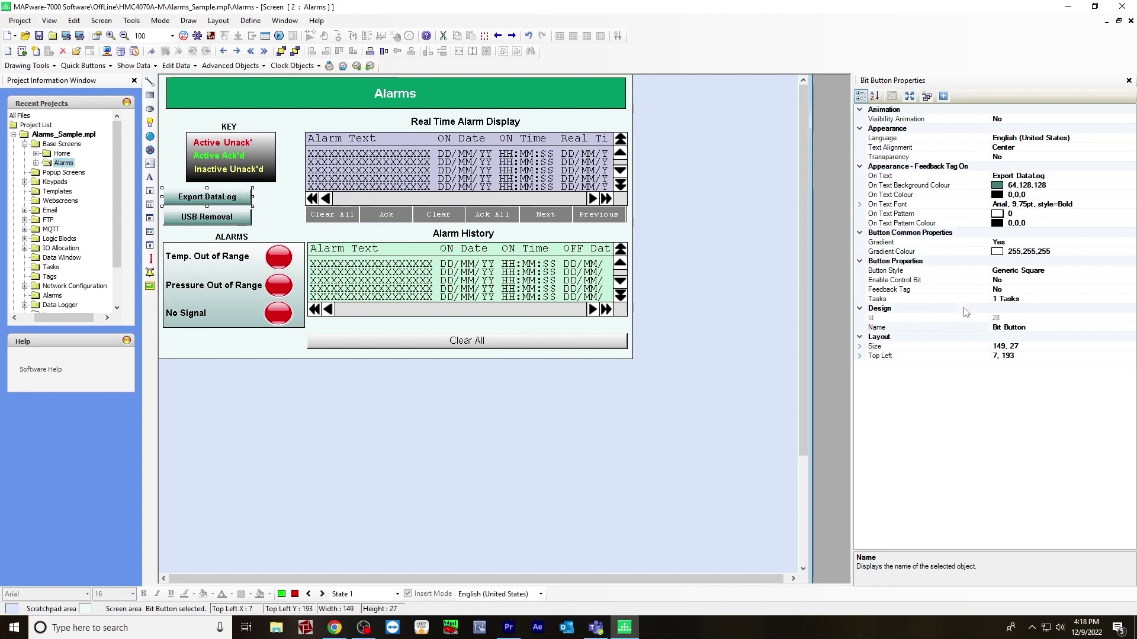
pyautogui.click(1017, 299)
pyautogui.click(1131, 299)
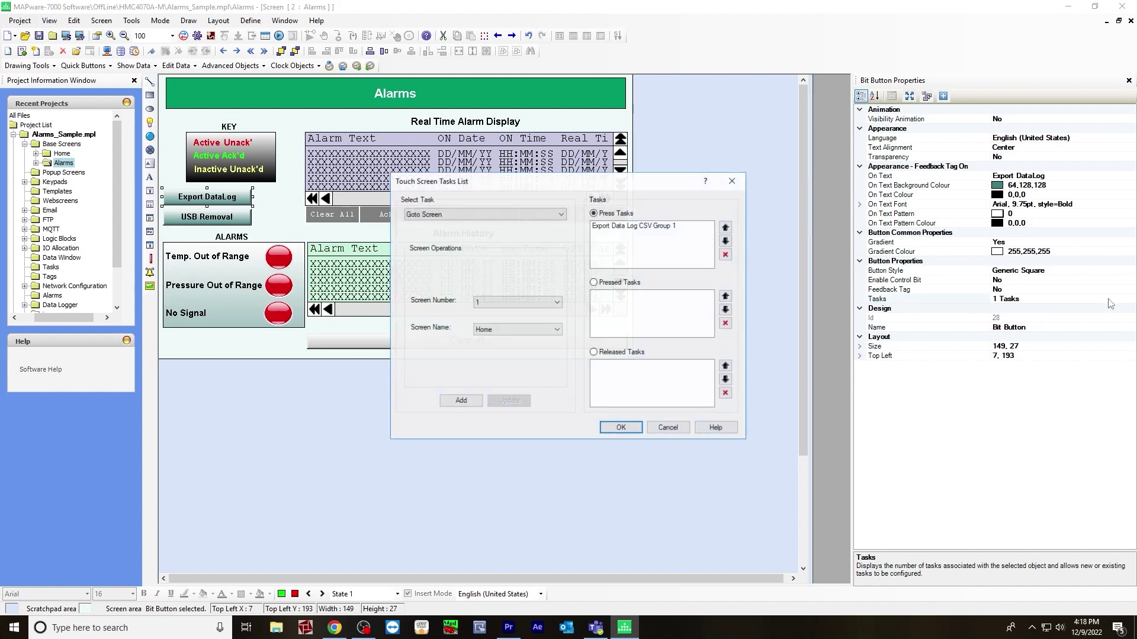
pyautogui.click(636, 227)
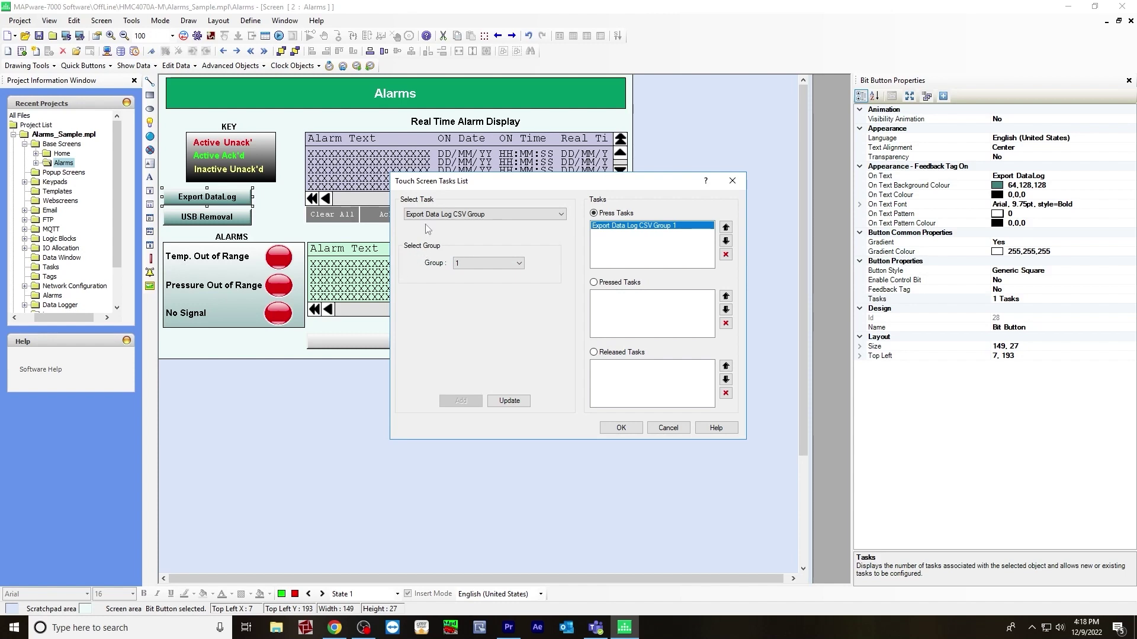
# Step: Look over the available touch screen tasks and the Export Data Log CSV Group's group choices, and close the Export DataLog button's task list
pyautogui.click(455, 214)
pyautogui.click(455, 217)
pyautogui.click(456, 217)
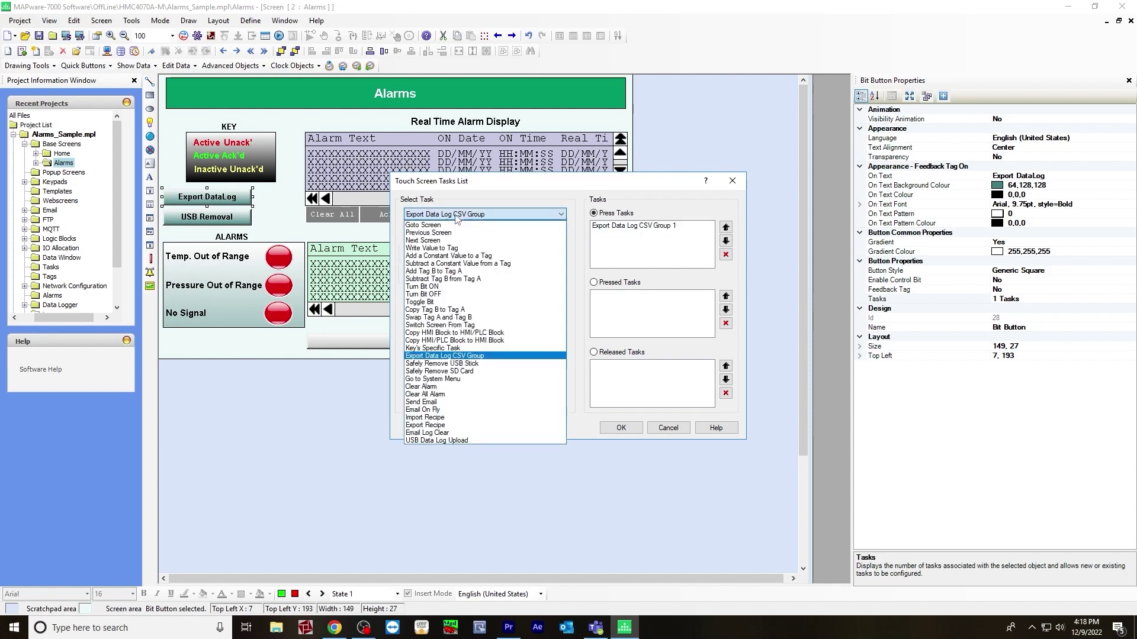
pyautogui.click(460, 356)
pyautogui.click(518, 264)
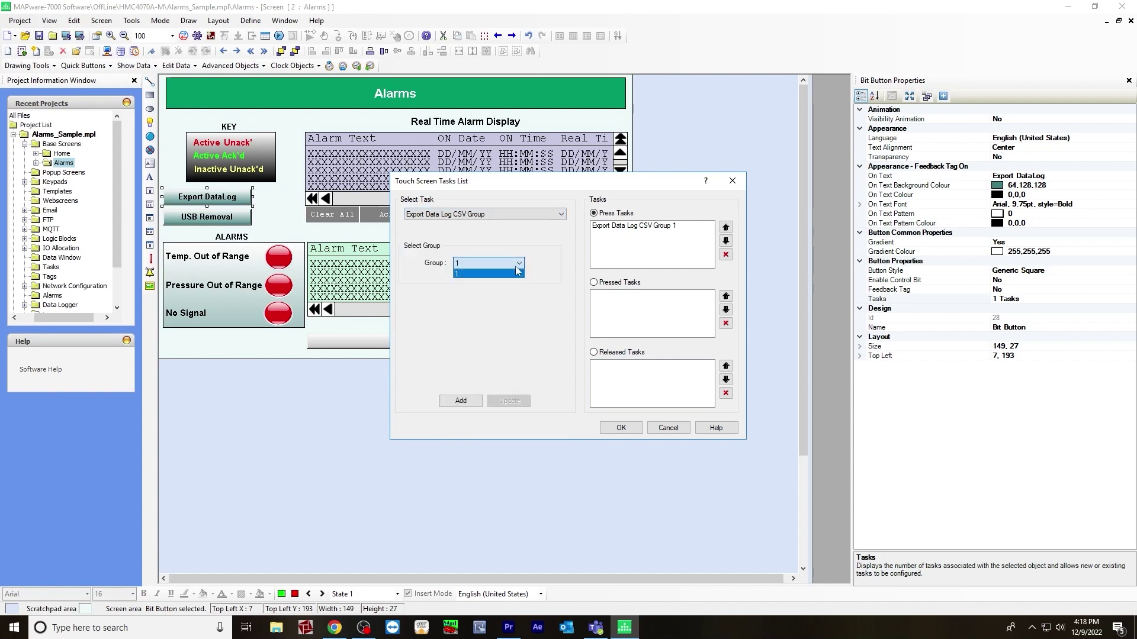
pyautogui.click(505, 246)
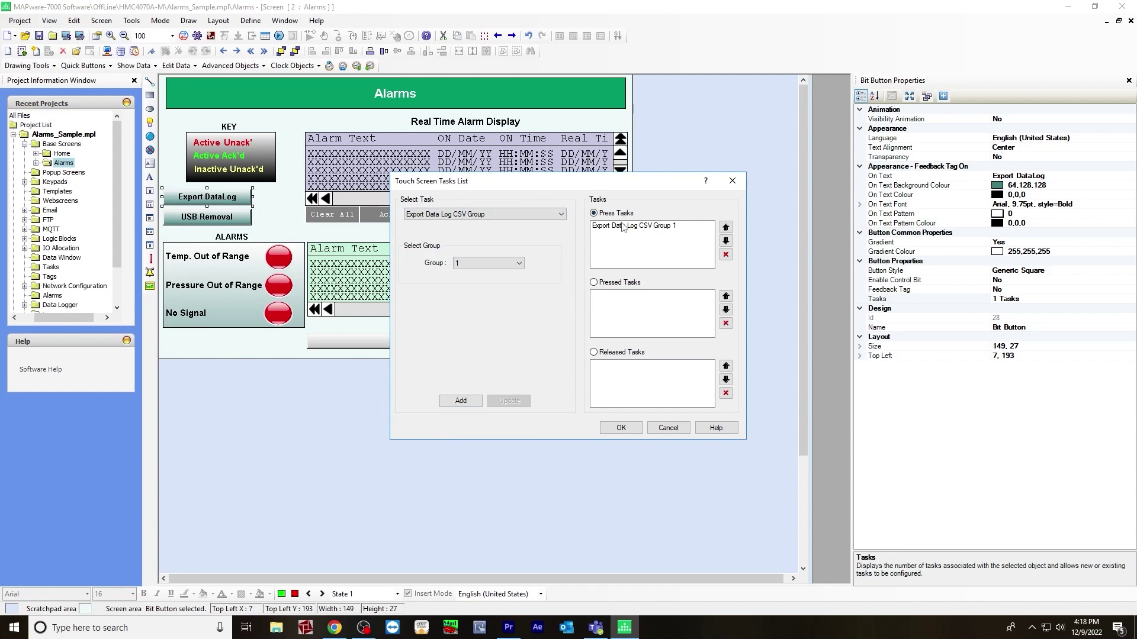
pyautogui.click(616, 429)
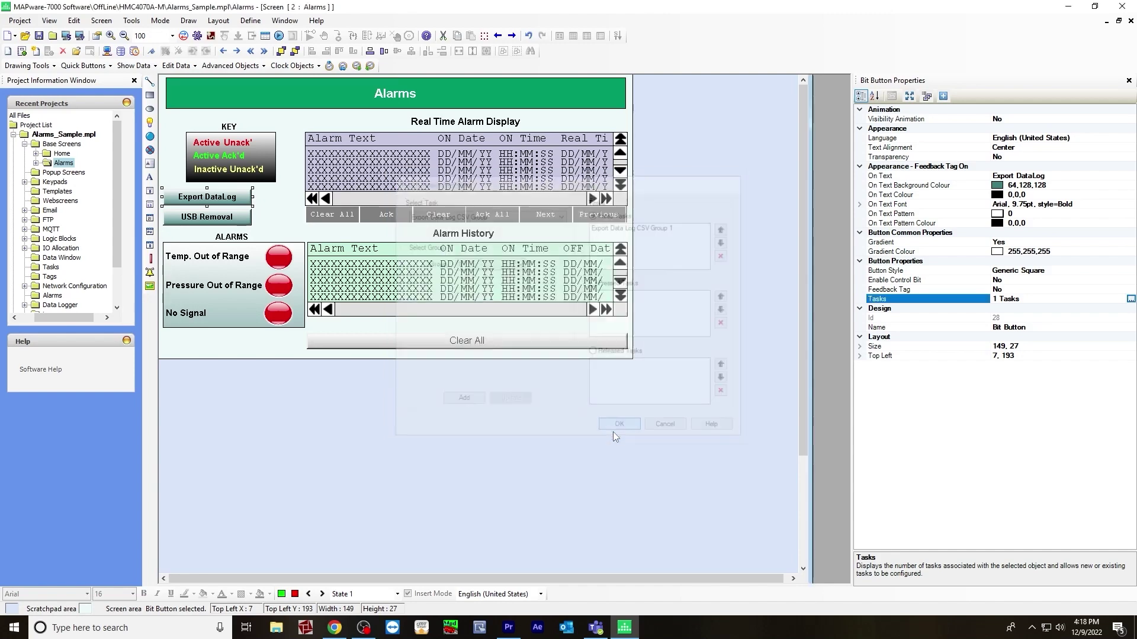
# Step: Inspect the USB Removal button's Safely Remove USB Stick press task and close its task list
pyautogui.click(224, 218)
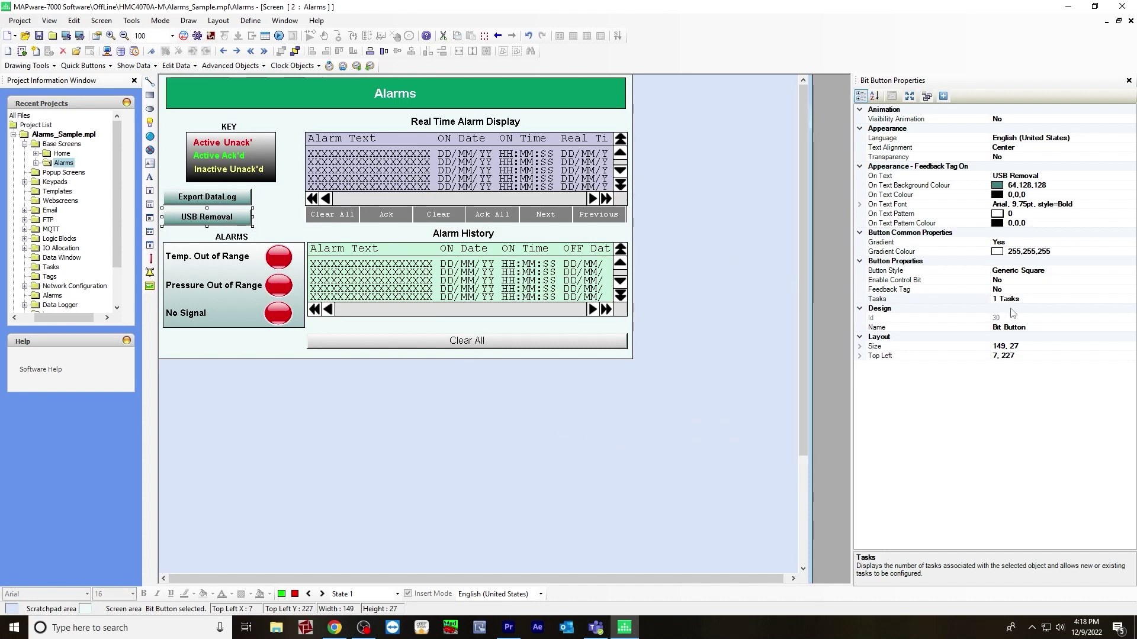
pyautogui.click(1045, 301)
pyautogui.click(1130, 301)
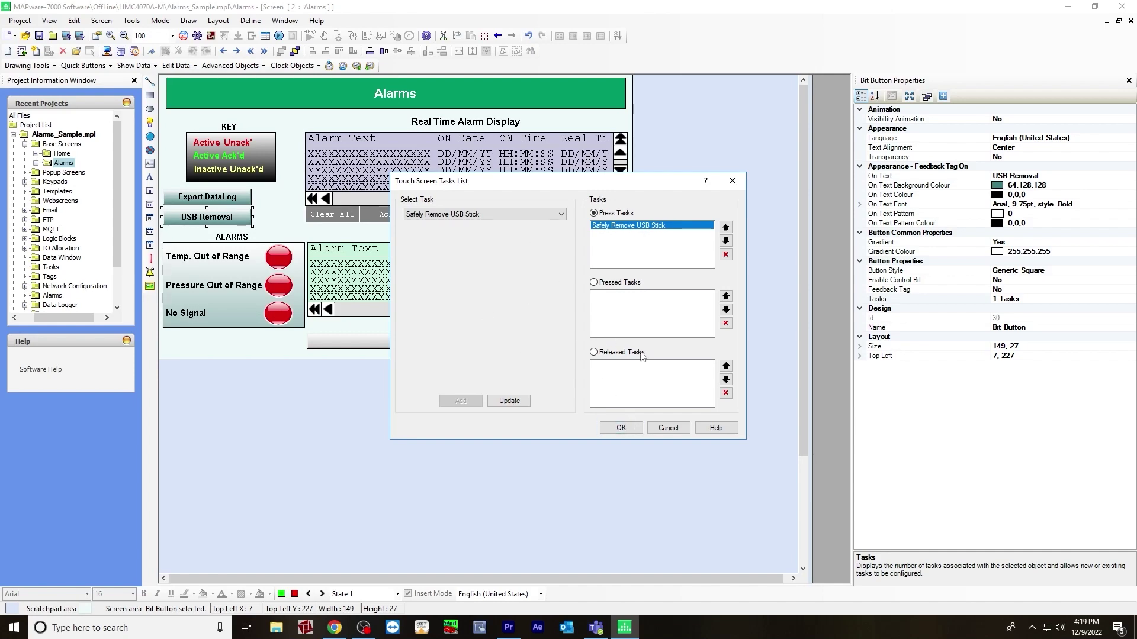
pyautogui.click(625, 426)
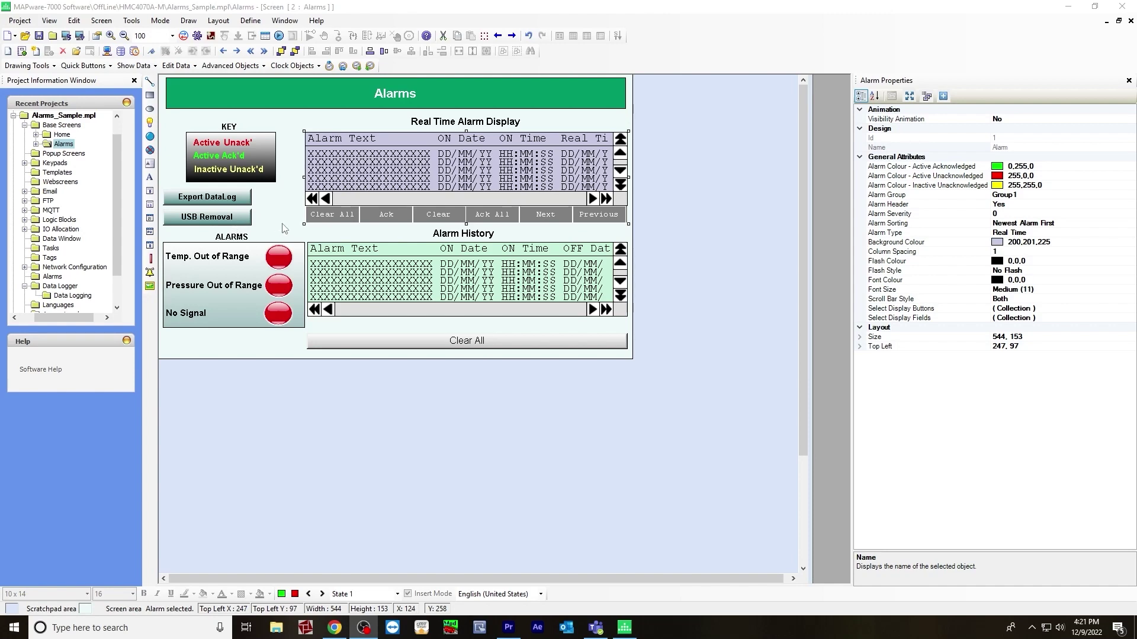
# Step: Add a second data logging group, keeping USB Stick as the logging device and Single as the CSV export
pyautogui.doubleClick(57, 288)
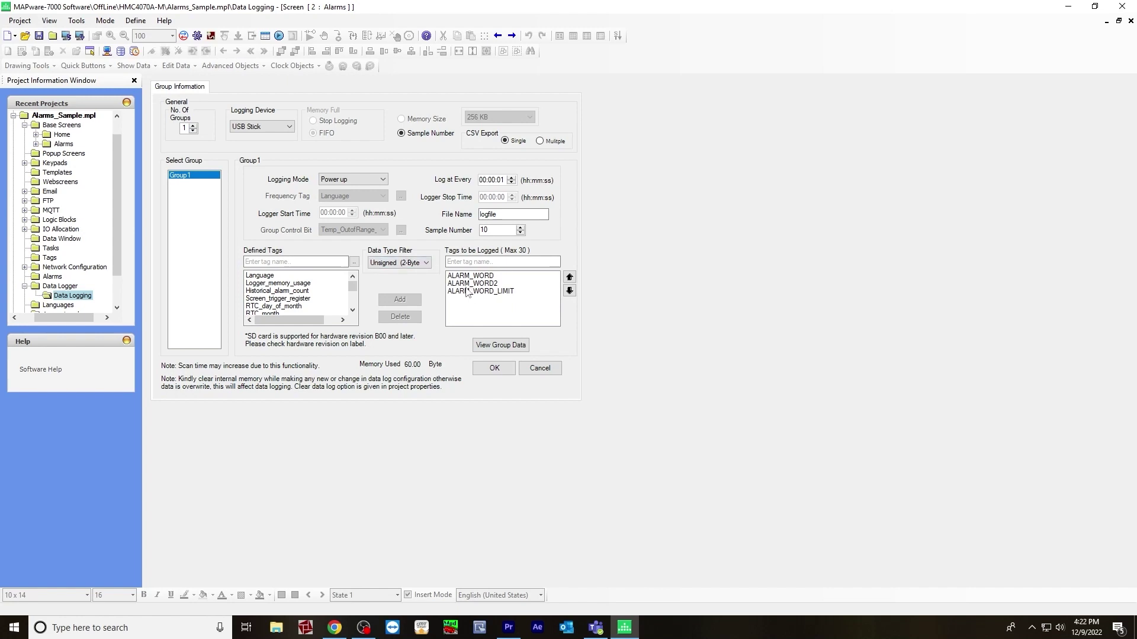
pyautogui.click(193, 126)
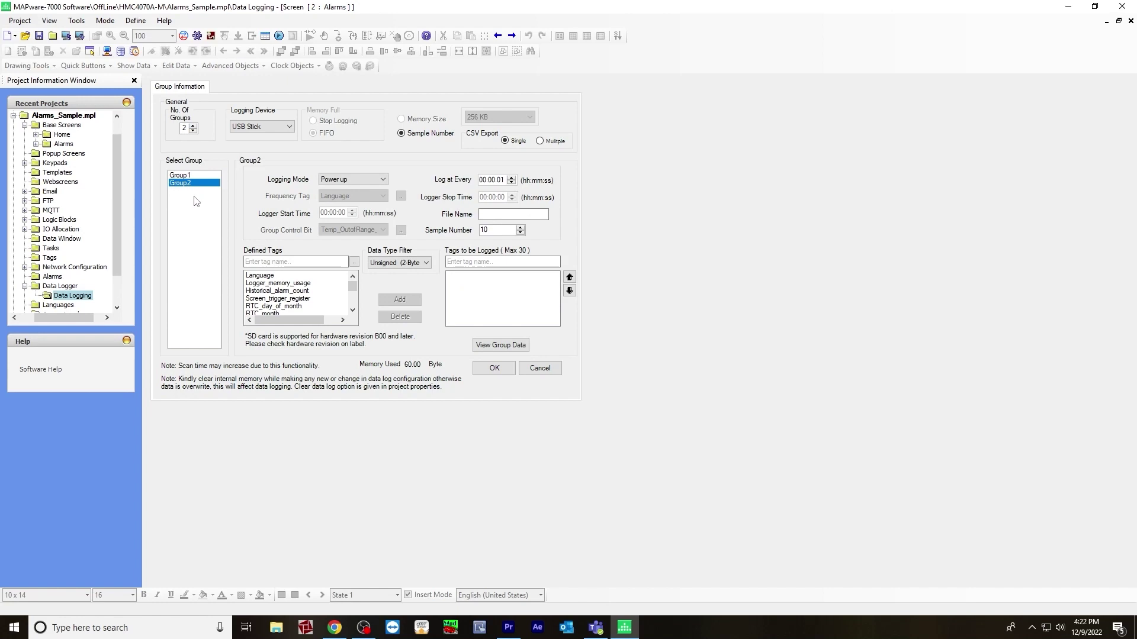
pyautogui.click(285, 129)
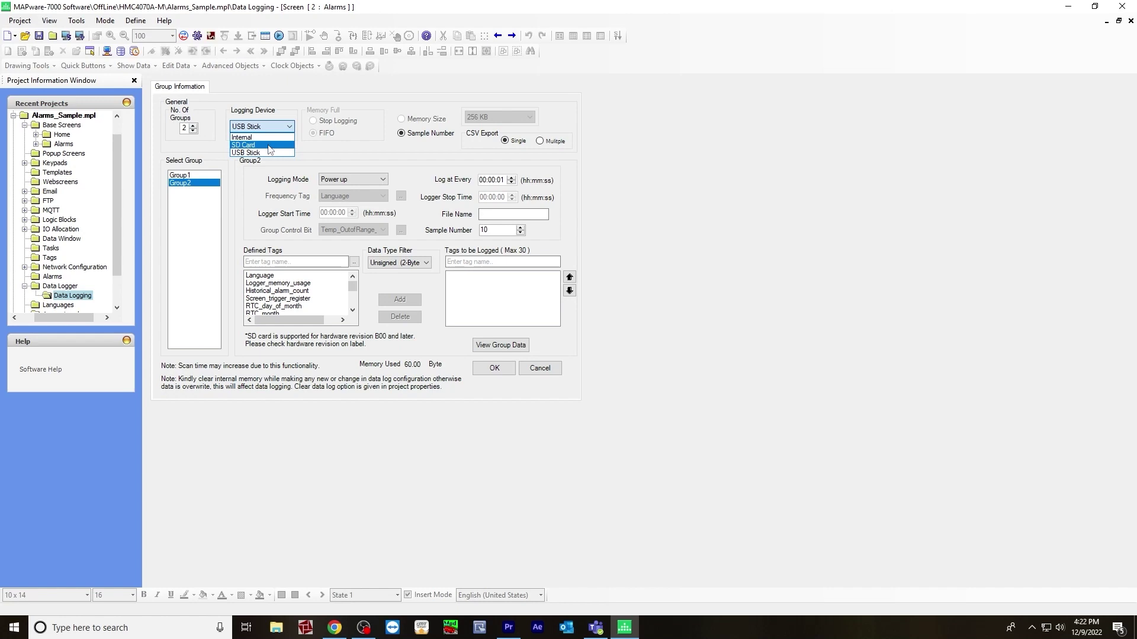
pyautogui.click(341, 151)
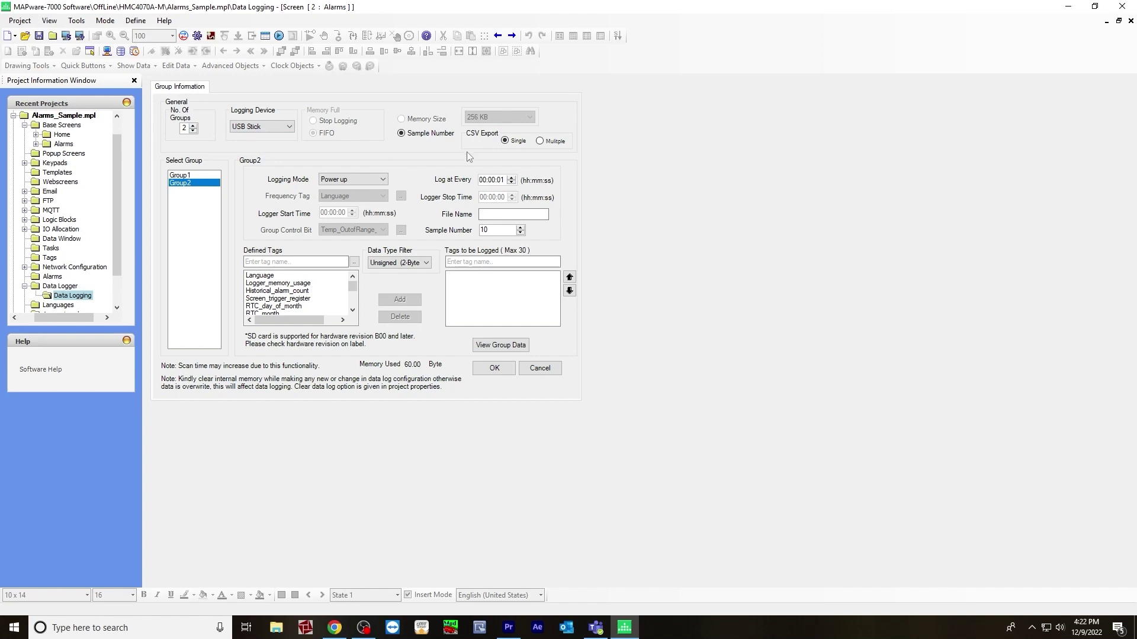
pyautogui.click(539, 141)
pyautogui.click(505, 141)
# Step: Add the ALARM_WORD3 tag to Group2's tags to be logged
pyautogui.moveTo(353, 290); pyautogui.dragTo(354, 303)
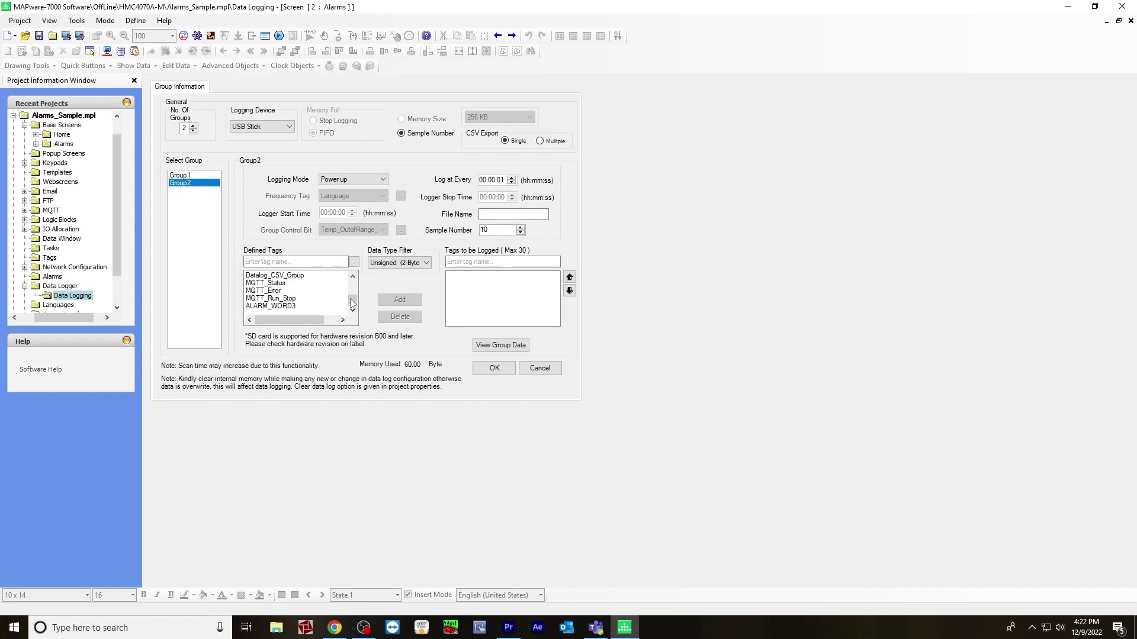
pyautogui.click(280, 307)
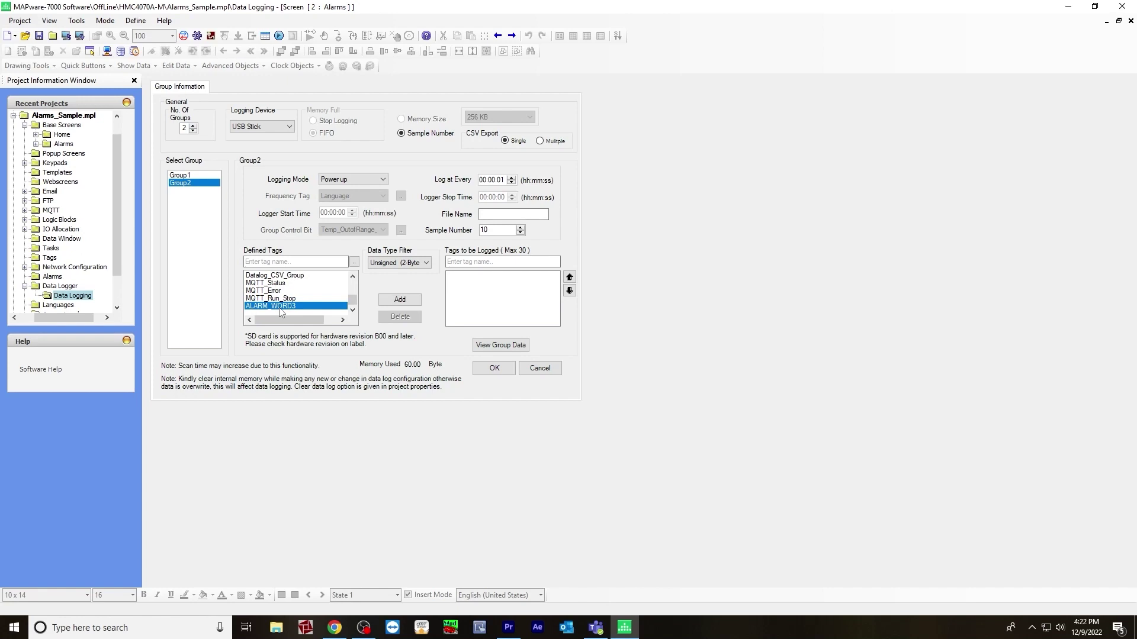
pyautogui.click(398, 300)
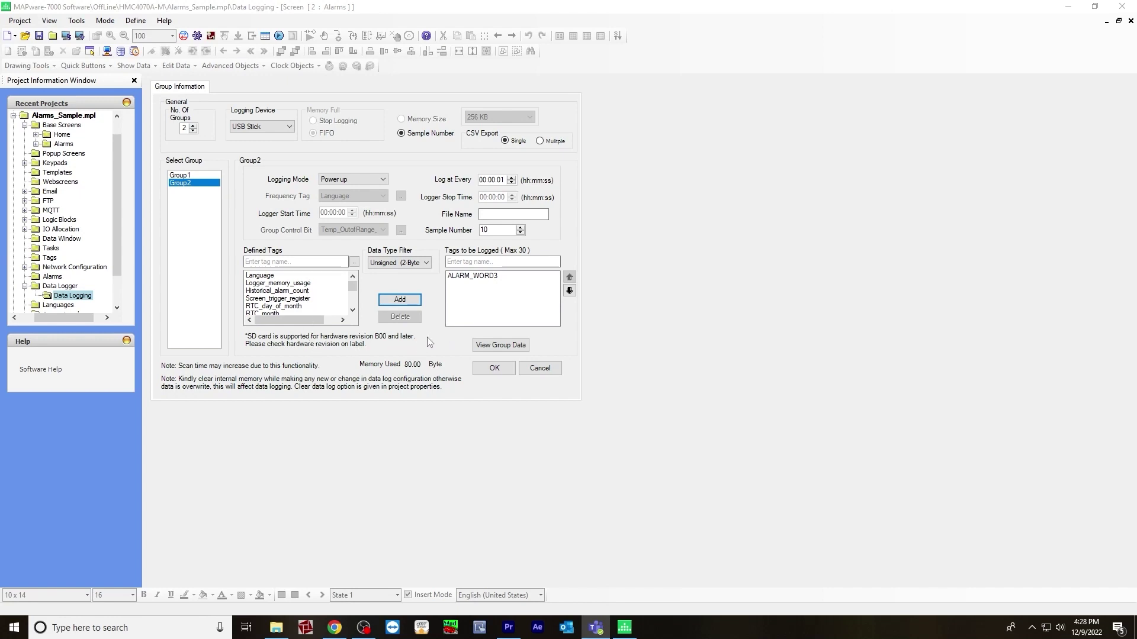
# Step: Set Group2's log file name to logtest and increase its sample number
pyautogui.click(493, 214)
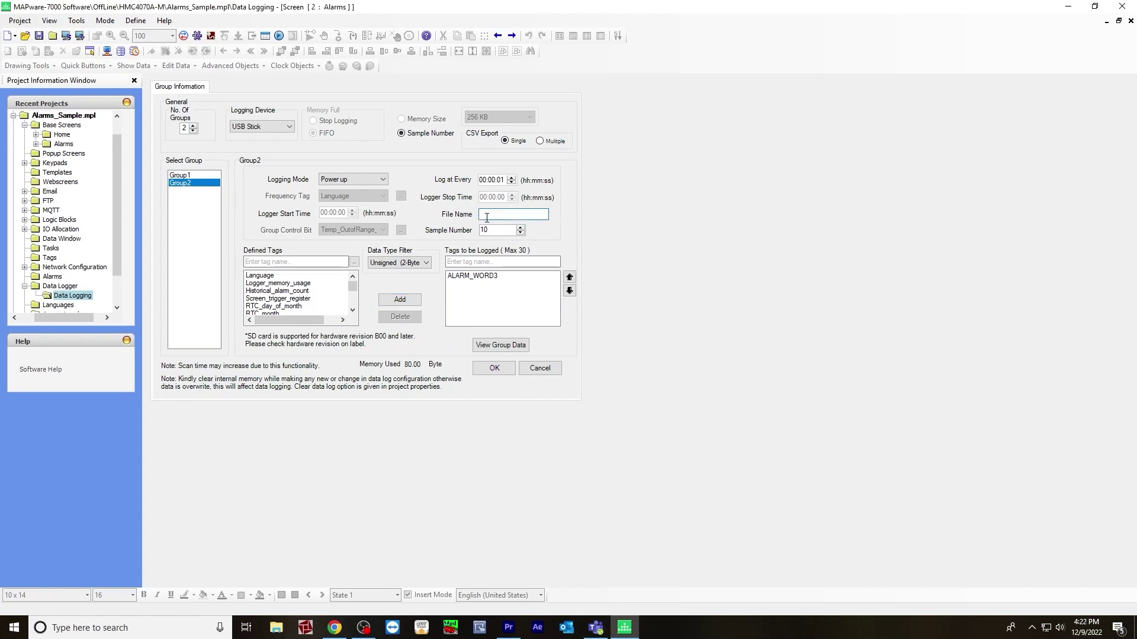
pyautogui.write('logtest')
pyautogui.press('Tab')
pyautogui.click(520, 228)
pyautogui.click(520, 228)
pyautogui.click(520, 228)
pyautogui.click(520, 228)
pyautogui.click(520, 227)
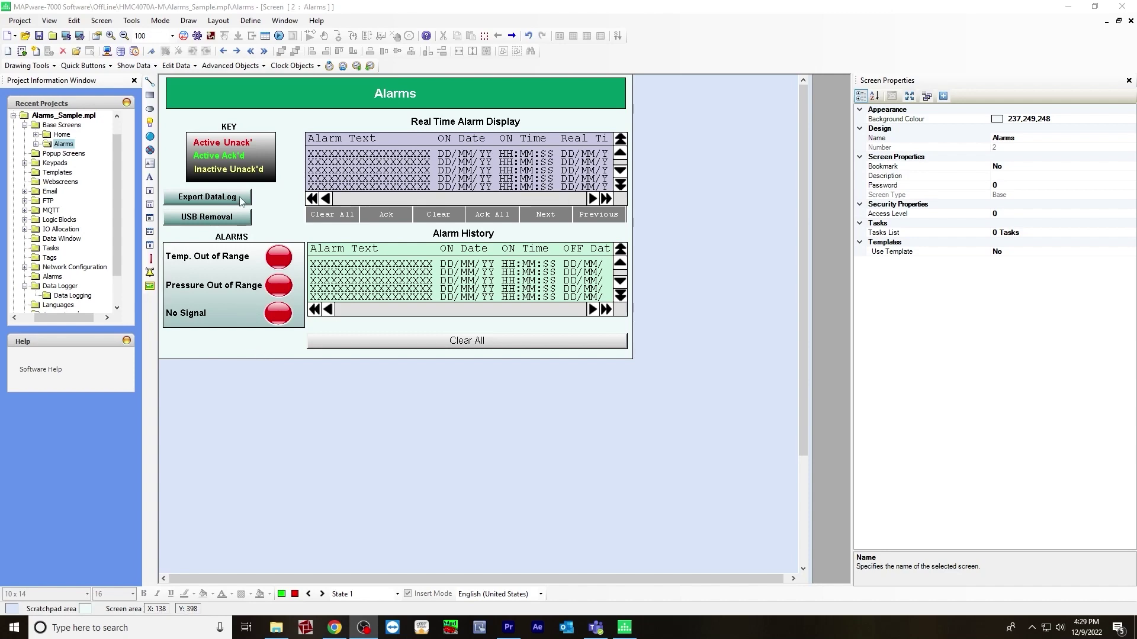
# Step: Download only the project's application, without firmware, to the HMI and close the communication dialog
pyautogui.click(159, 20)
pyautogui.moveTo(171, 52)
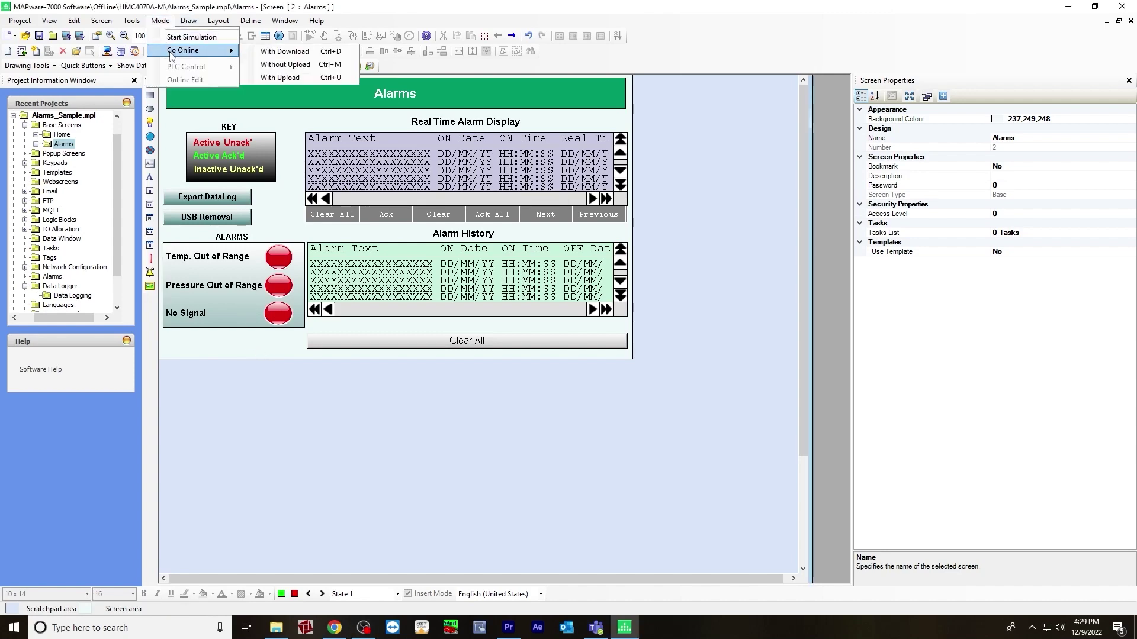
pyautogui.click(260, 51)
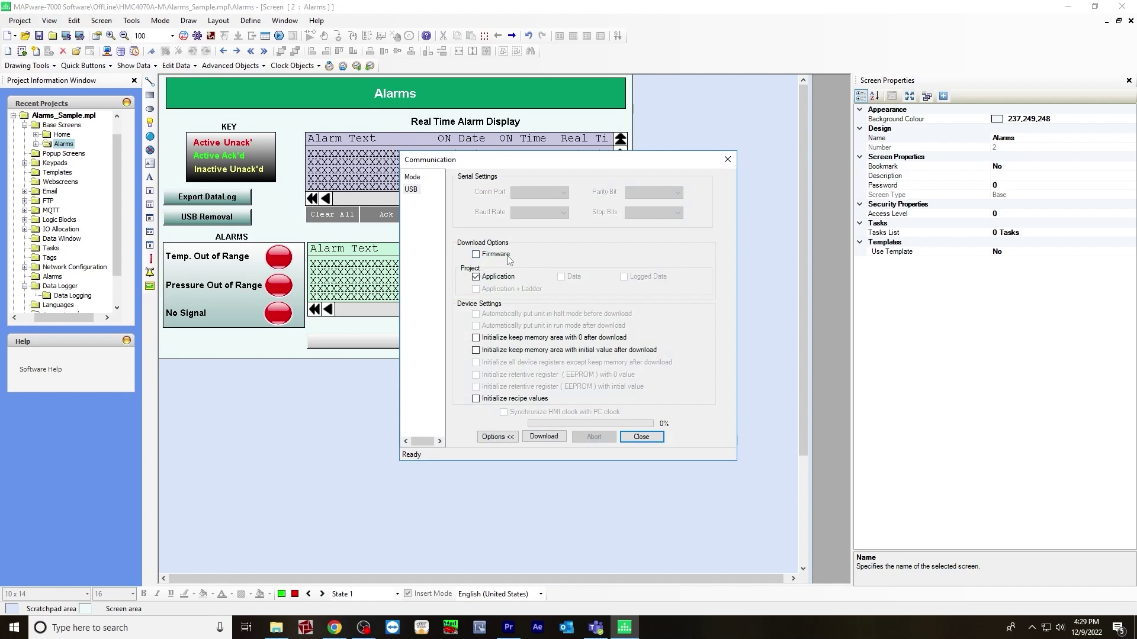
pyautogui.click(477, 256)
pyautogui.click(476, 277)
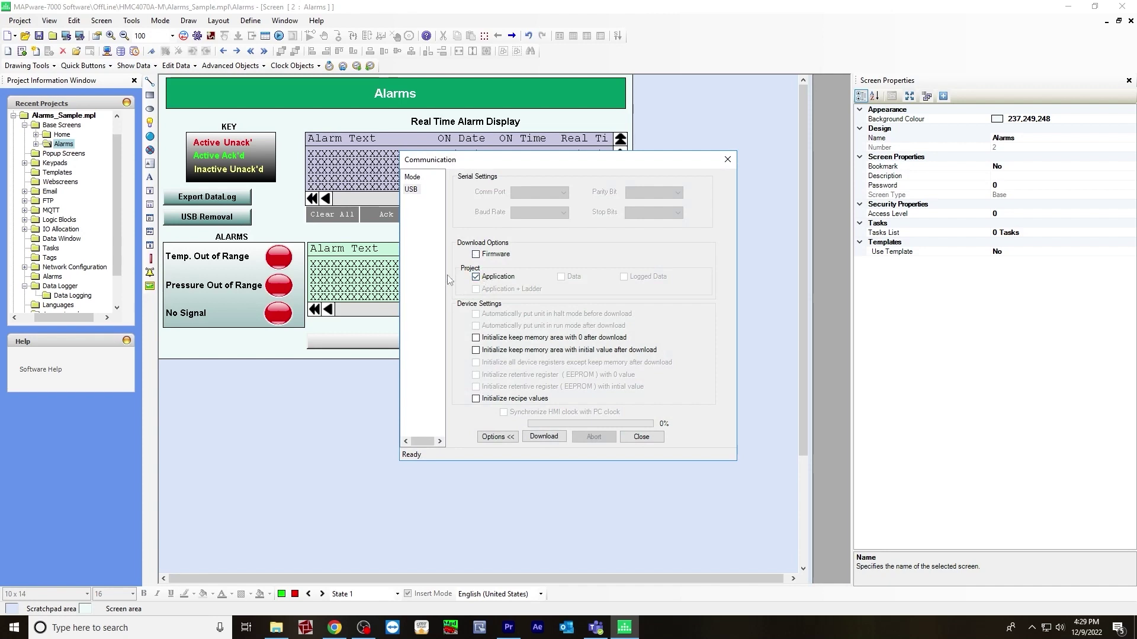
pyautogui.click(541, 437)
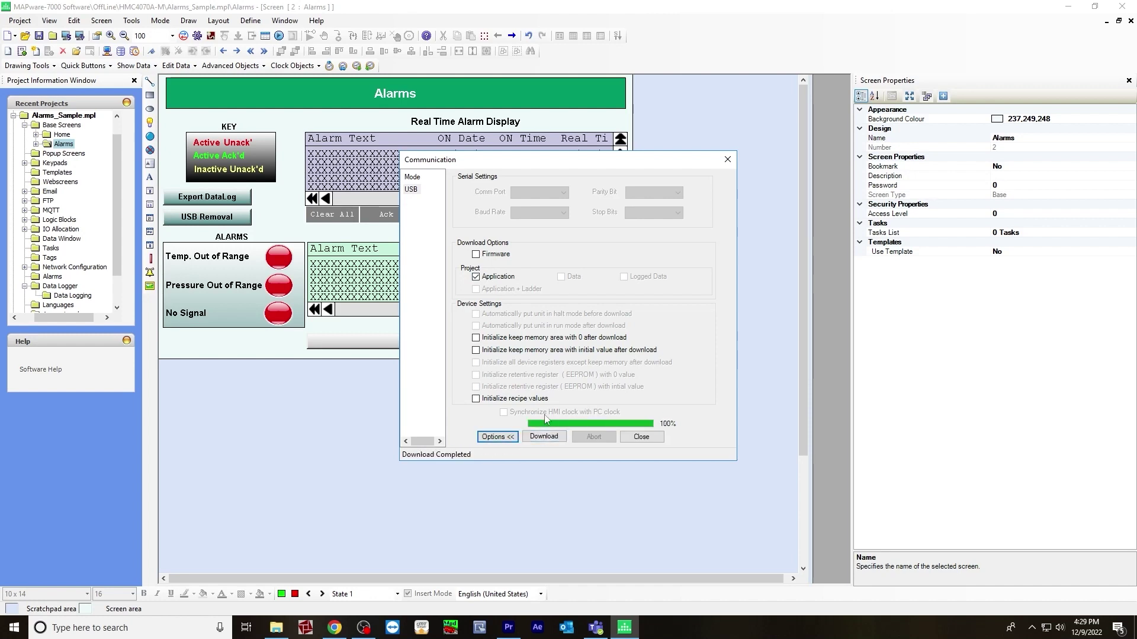
pyautogui.click(640, 437)
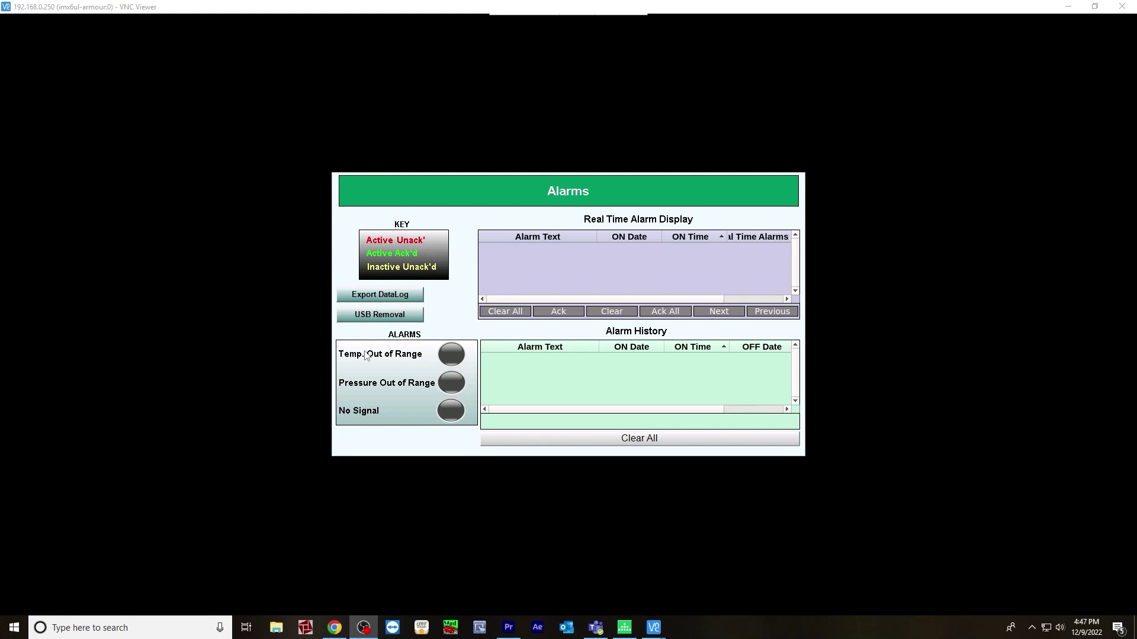
# Step: On the HMI's Alarms screen in VNC Viewer, trigger the Temp., Pressure and No Signal alarms and switch all three off
pyautogui.click(452, 359)
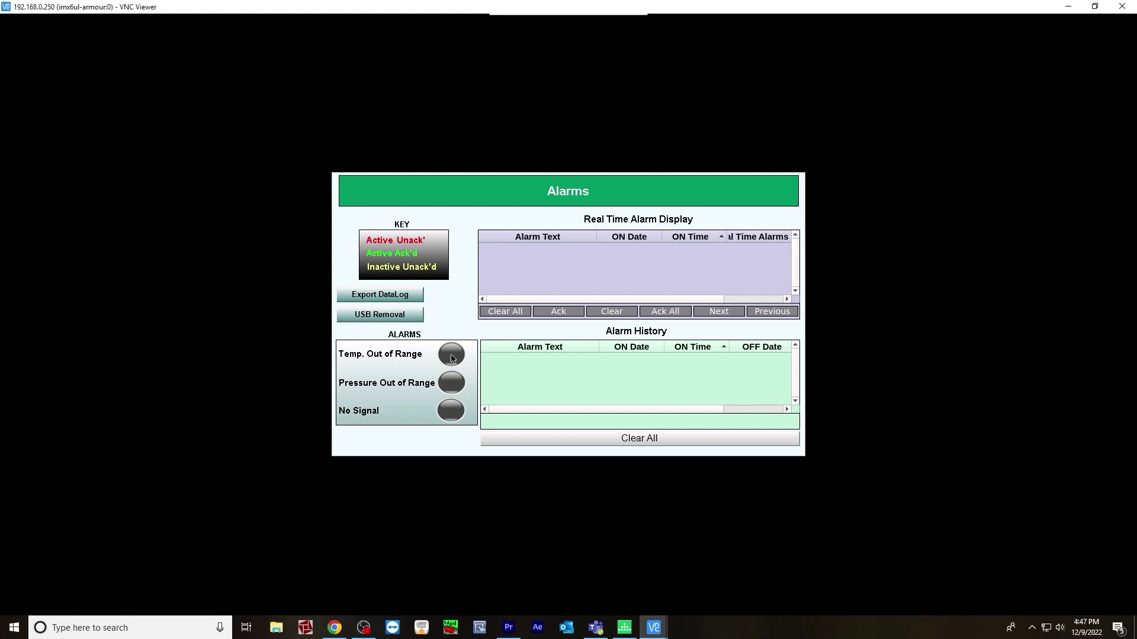
pyautogui.click(452, 386)
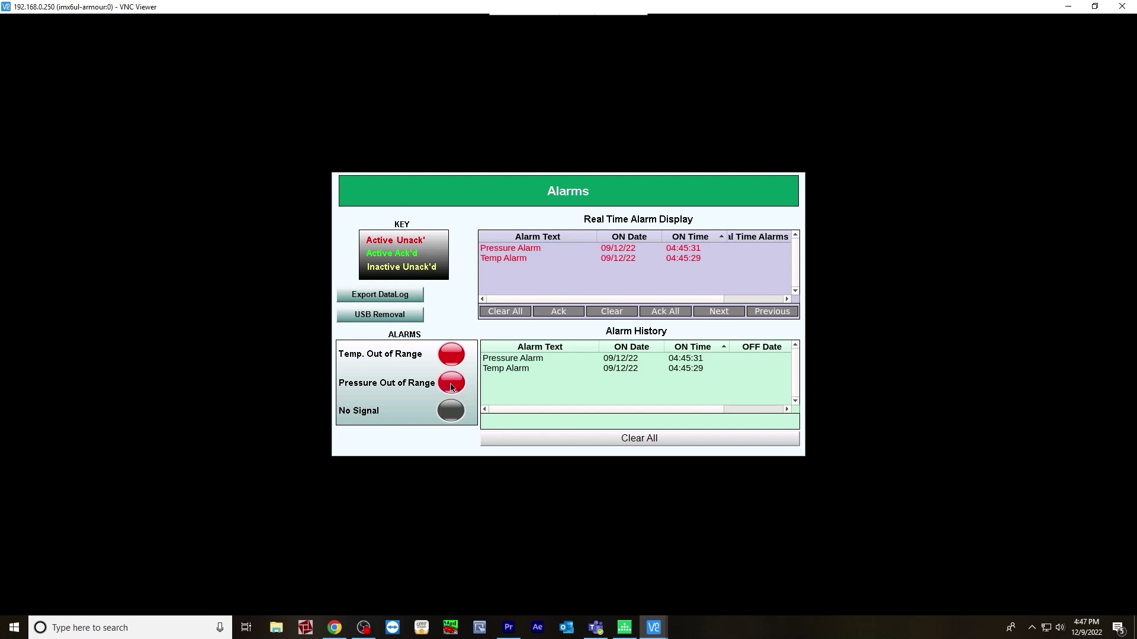
pyautogui.click(450, 418)
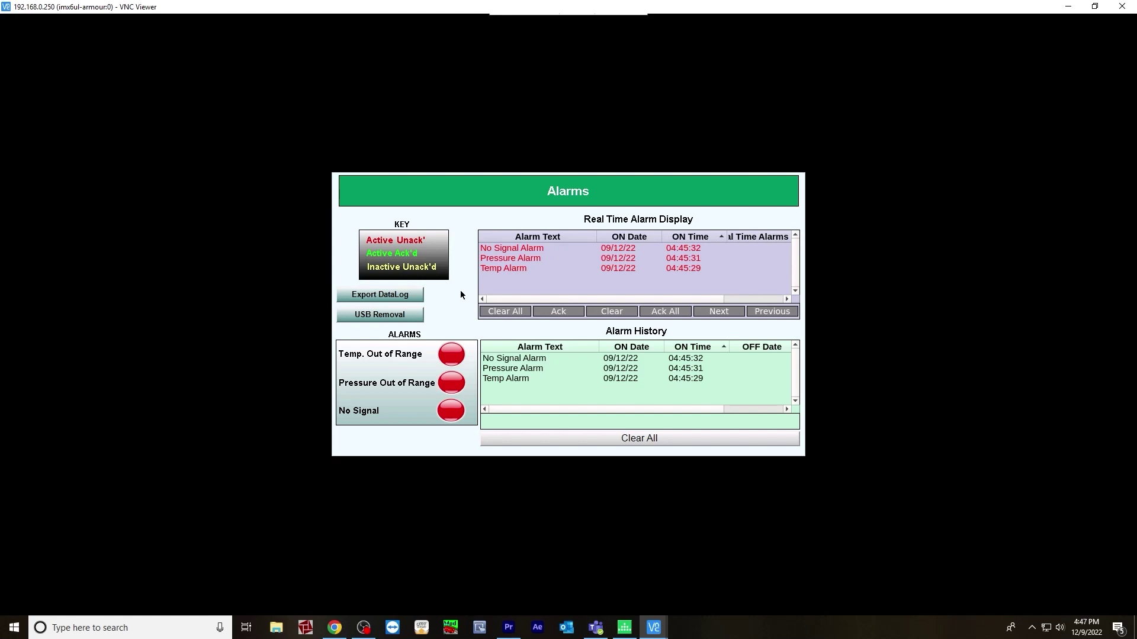
pyautogui.click(453, 354)
pyautogui.click(455, 382)
pyautogui.click(453, 416)
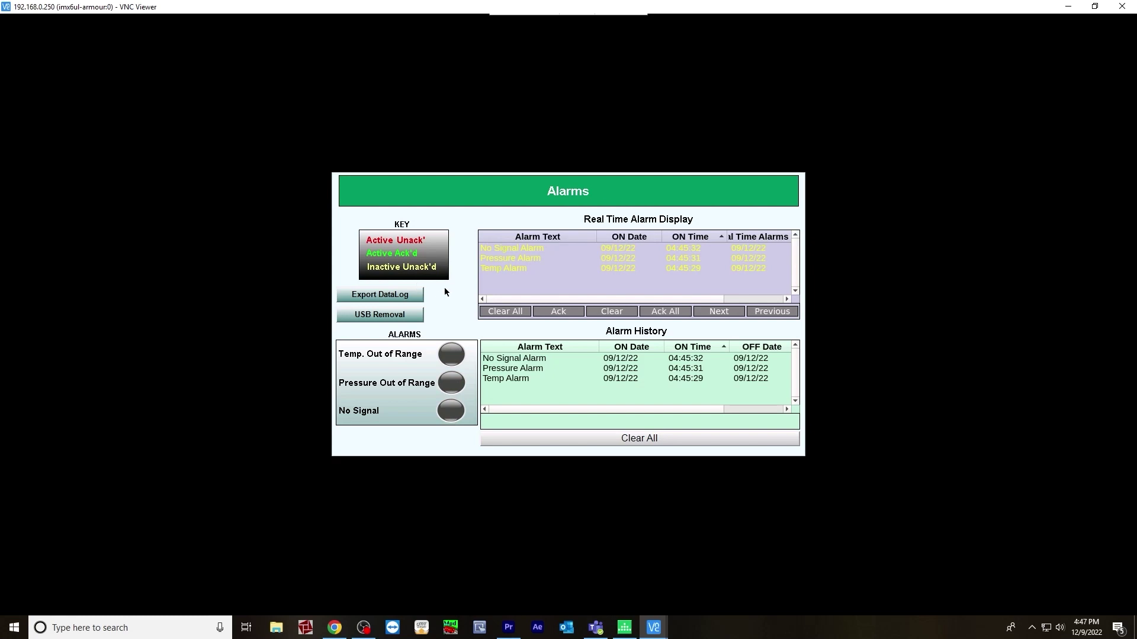
# Step: Trigger all three alarms again and acknowledge them, the No Signal alarm individually and the others together
pyautogui.click(451, 355)
pyautogui.click(451, 383)
pyautogui.click(451, 410)
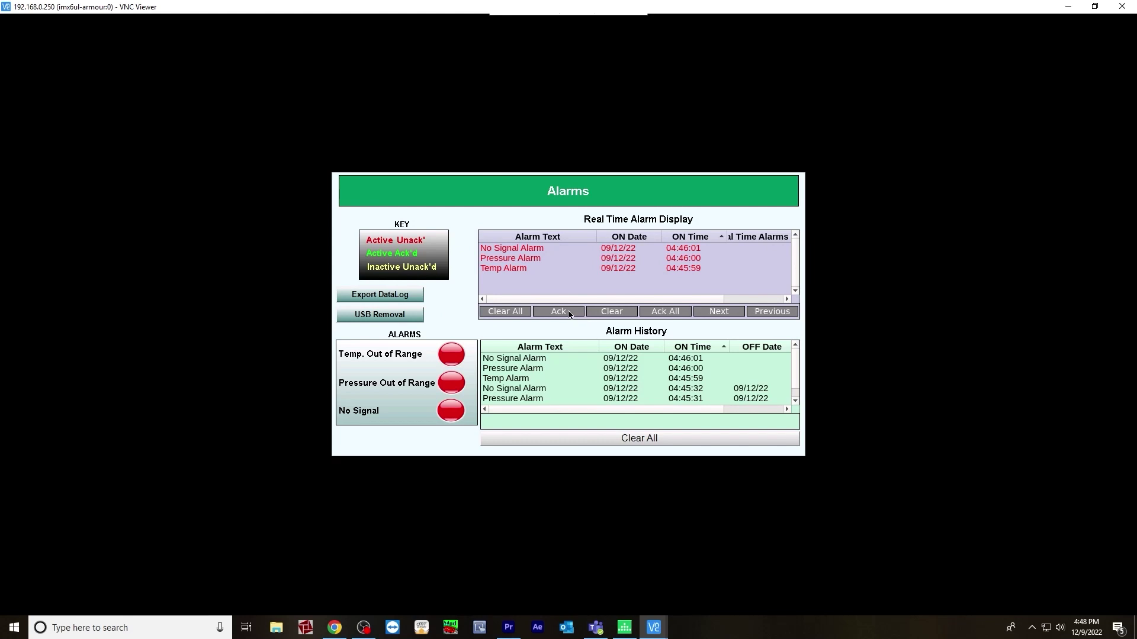
pyautogui.click(528, 249)
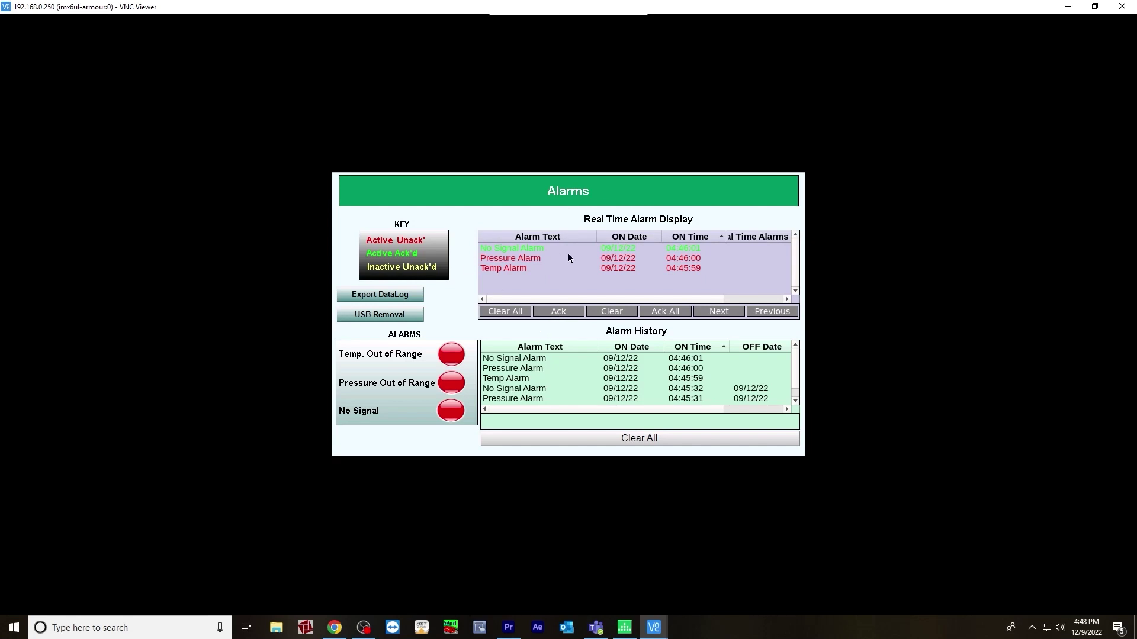
pyautogui.click(655, 316)
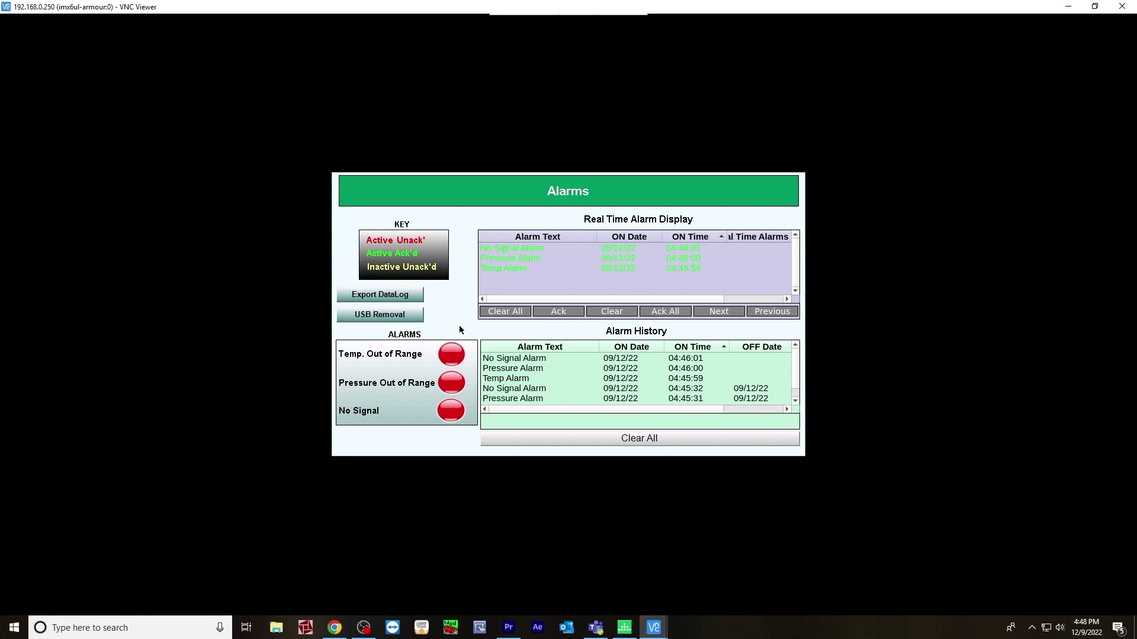
# Step: Switch off the three acknowledged alarms and clear them from the Real Time Alarm Display, the No Signal alarm individually and the rest together
pyautogui.click(459, 360)
pyautogui.click(457, 386)
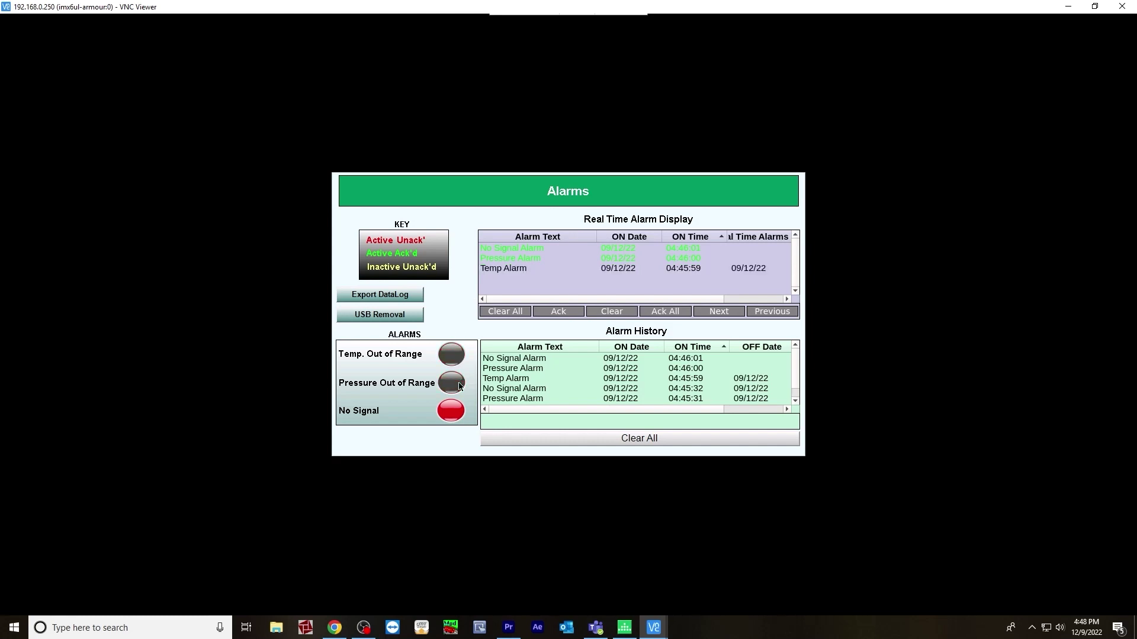
pyautogui.click(456, 412)
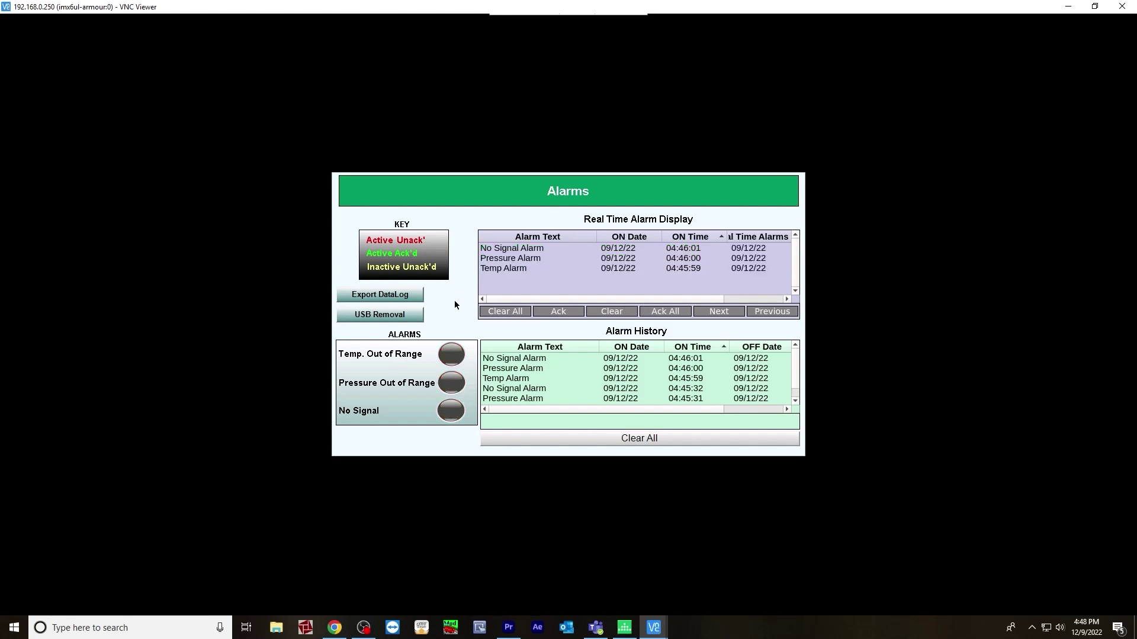
pyautogui.click(540, 249)
pyautogui.click(604, 314)
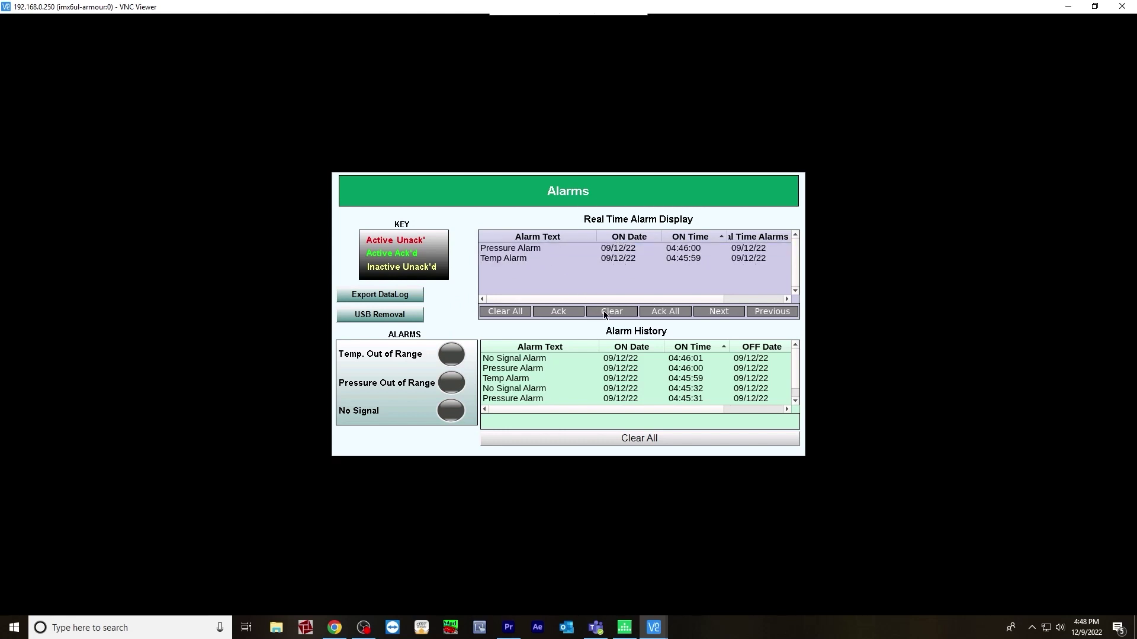
pyautogui.click(515, 314)
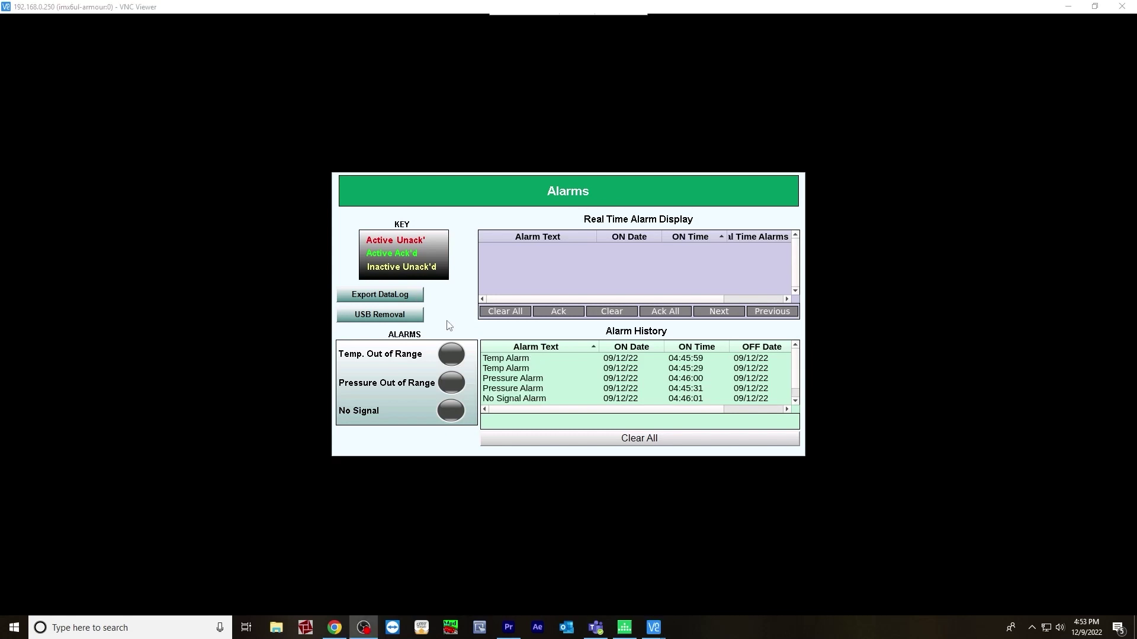
# Step: Export the data log to the USB stick and run the safe USB removal, acknowledging its message
pyautogui.click(405, 296)
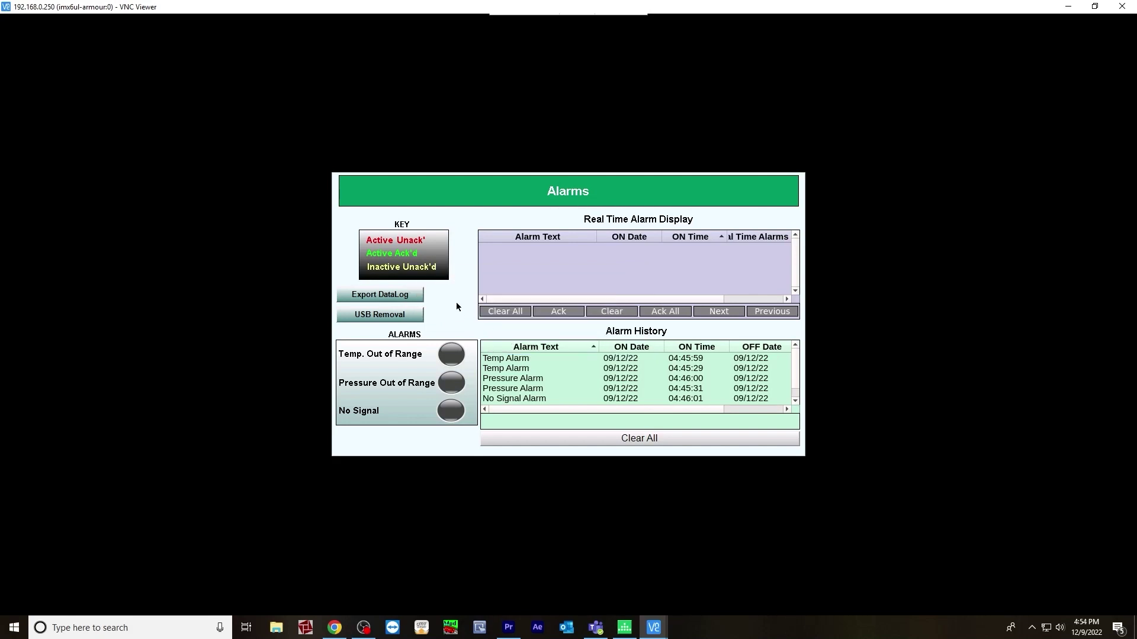
pyautogui.click(386, 318)
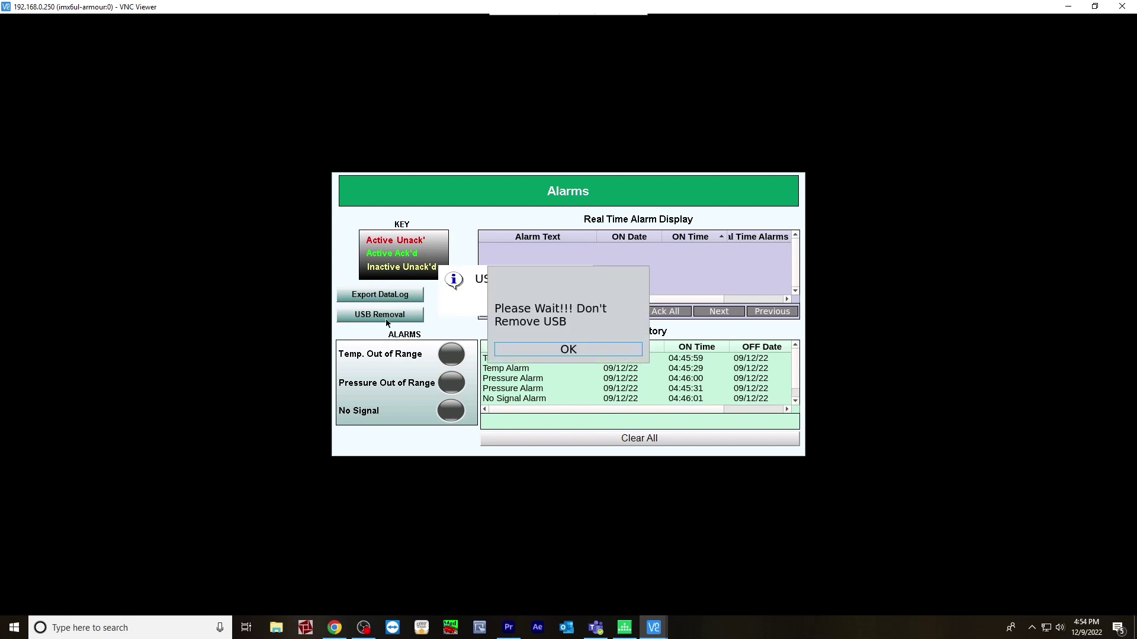
pyautogui.click(523, 353)
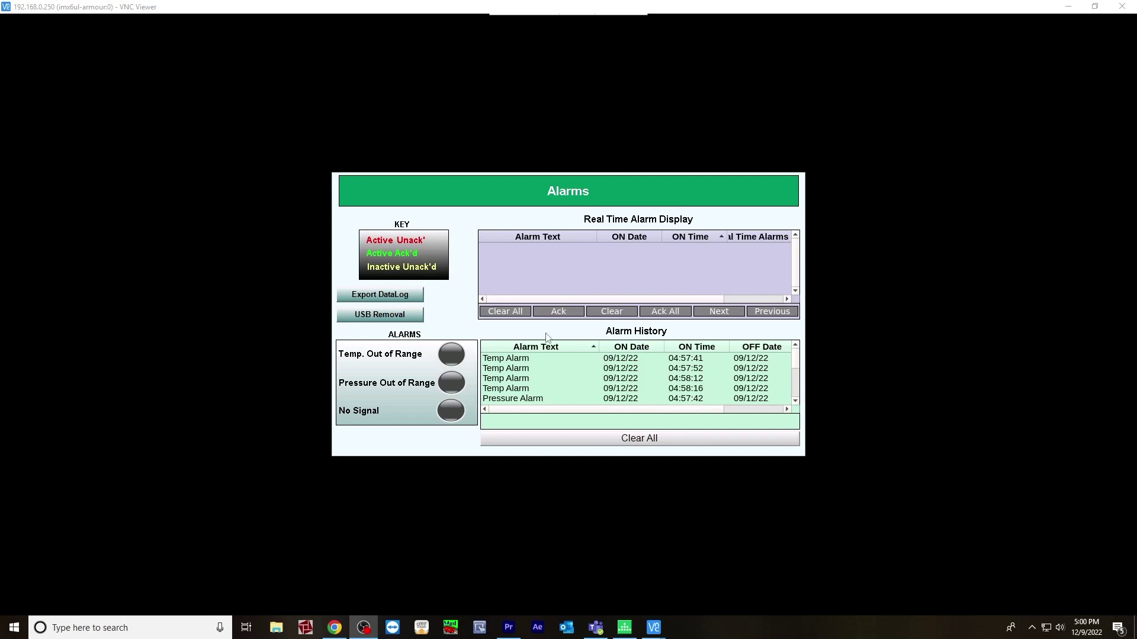
# Step: Clear all entries from the Alarm History list
pyautogui.click(614, 440)
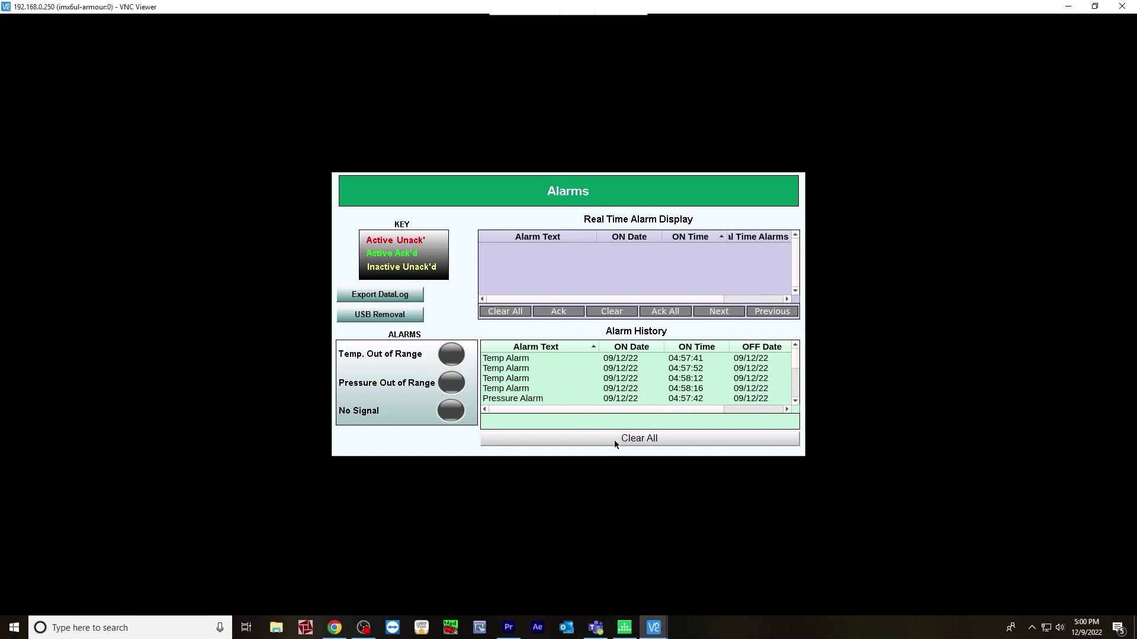